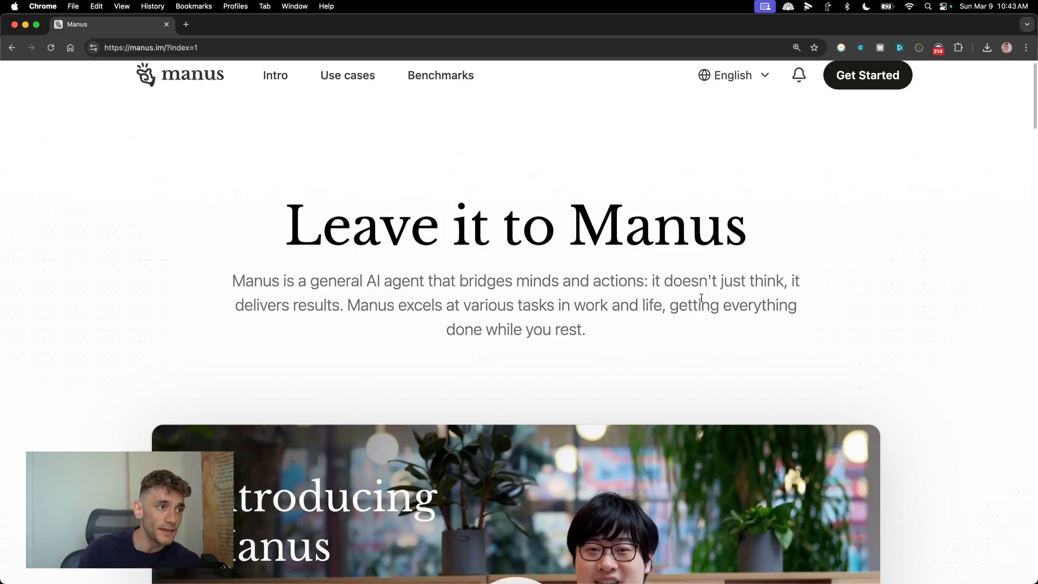
# Scroll up and down through the X post in the browser.
pyautogui.scroll(5, 706, 310)
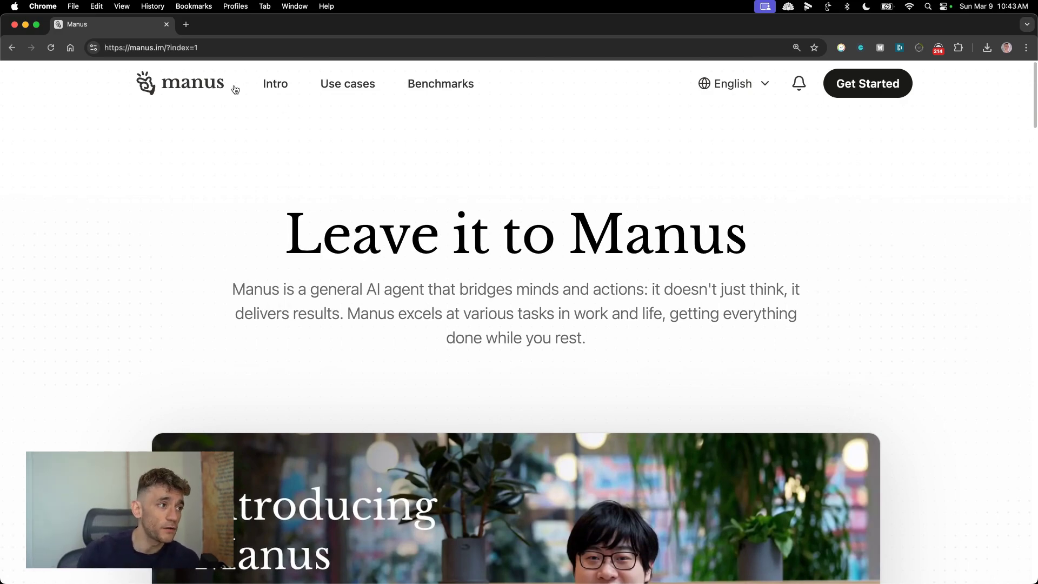
pyautogui.scroll(-15, 294, 255)
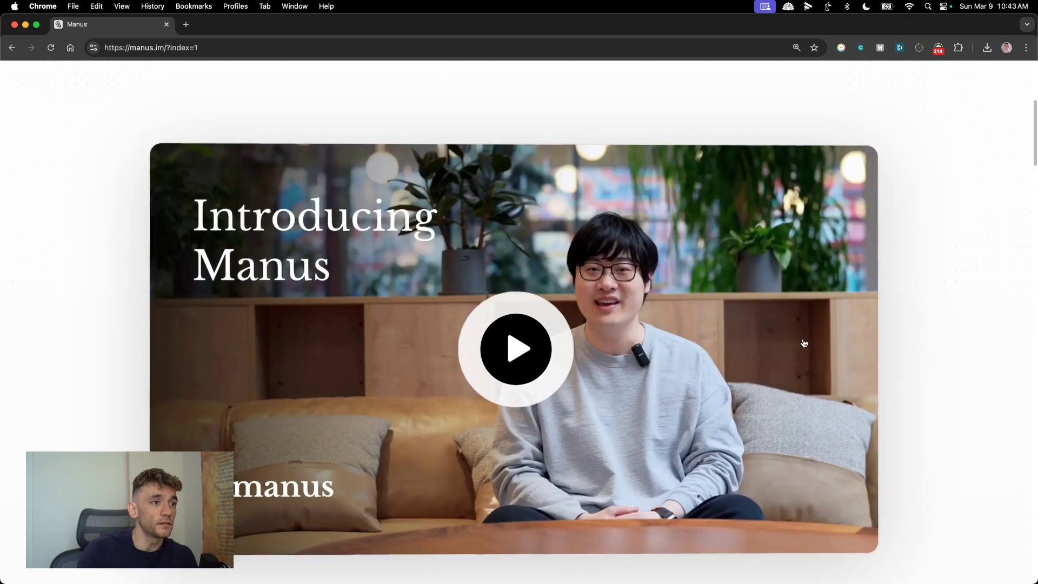
pyautogui.scroll(-9, 593, 364)
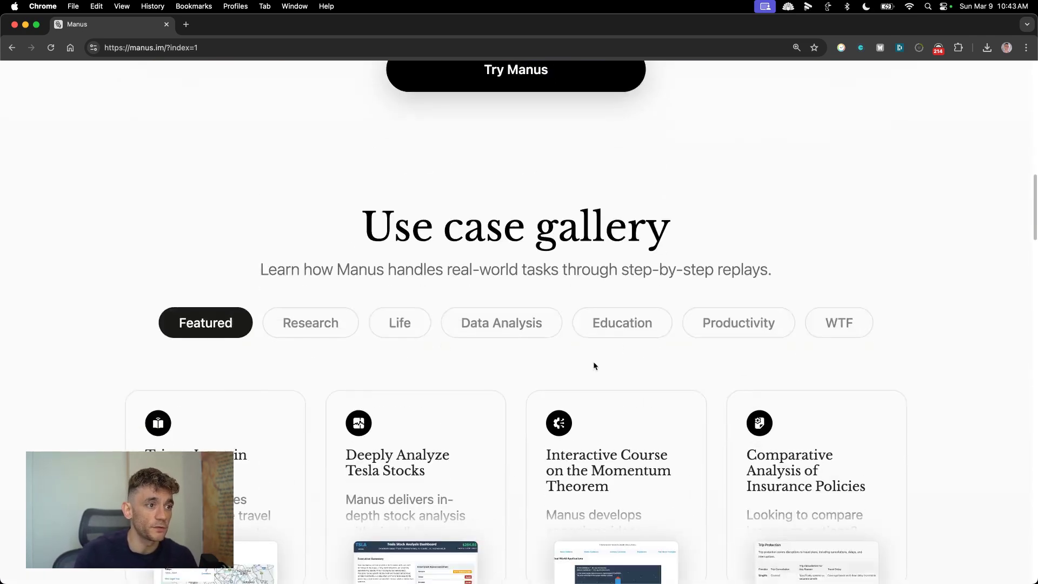
pyautogui.scroll(-7, 348, 254)
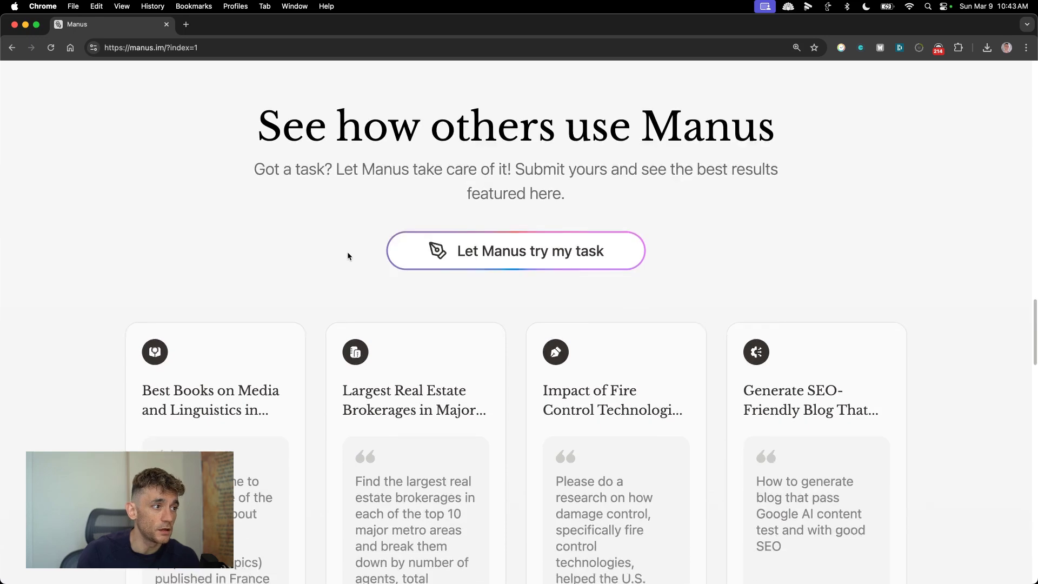
pyautogui.scroll(-3, 334, 239)
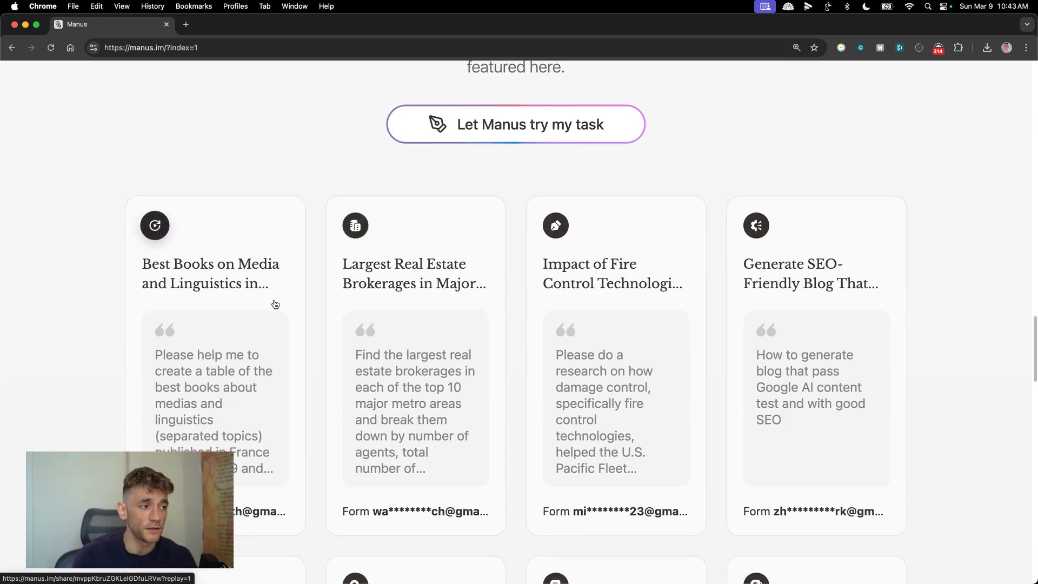
pyautogui.scroll(-10, 462, 177)
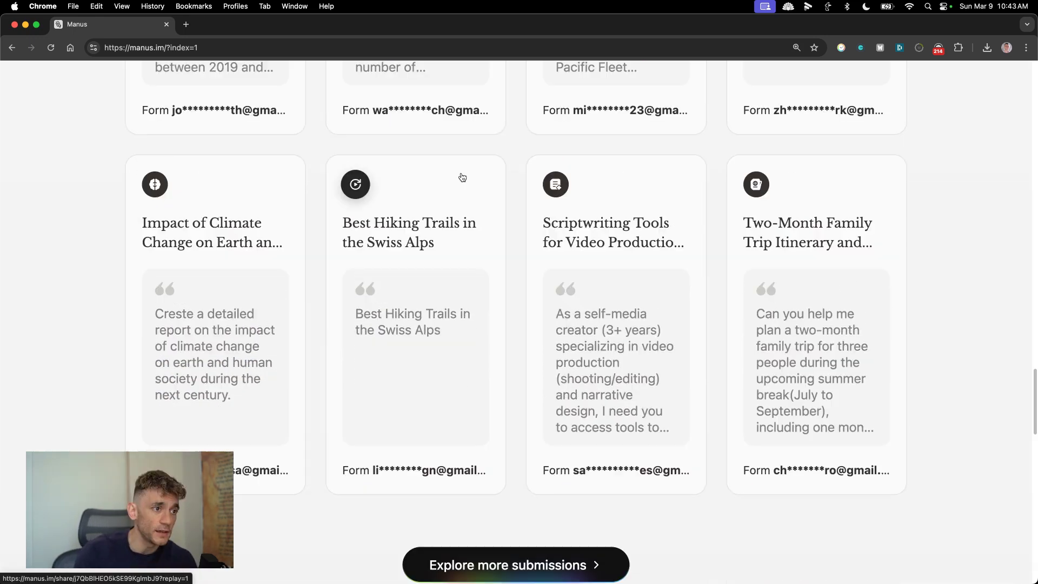
pyautogui.scroll(-2, 465, 178)
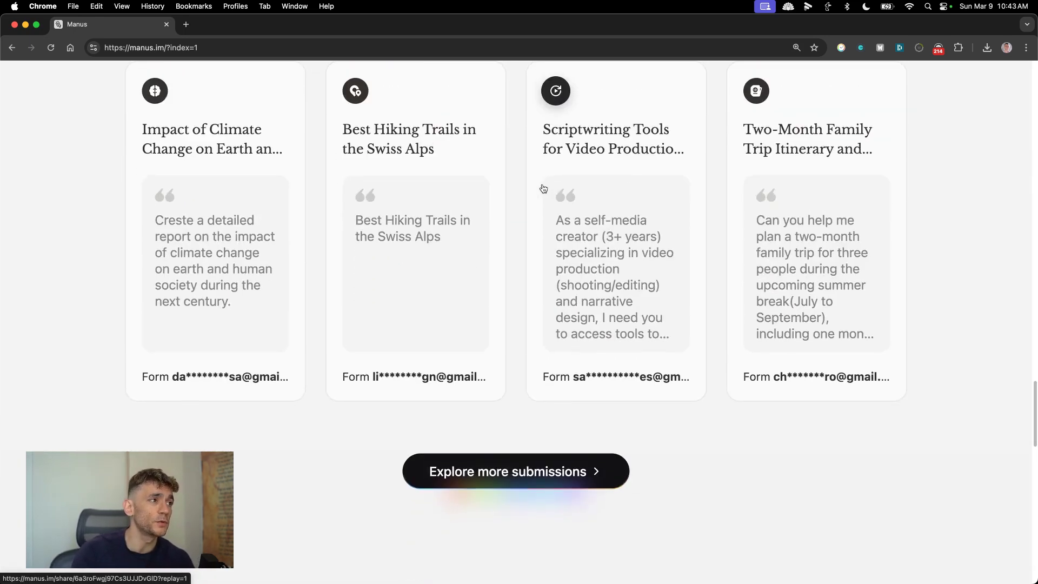
pyautogui.scroll(10, 483, 171)
pyautogui.scroll(4, 486, 179)
pyautogui.scroll(-1, 563, 360)
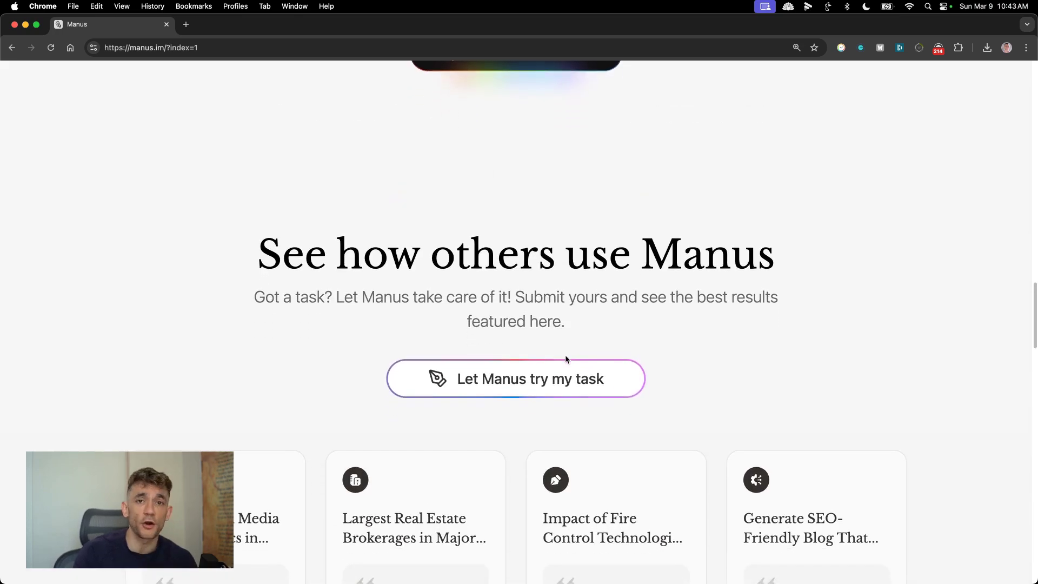
pyautogui.scroll(-2, 566, 355)
pyautogui.scroll(-20, 583, 399)
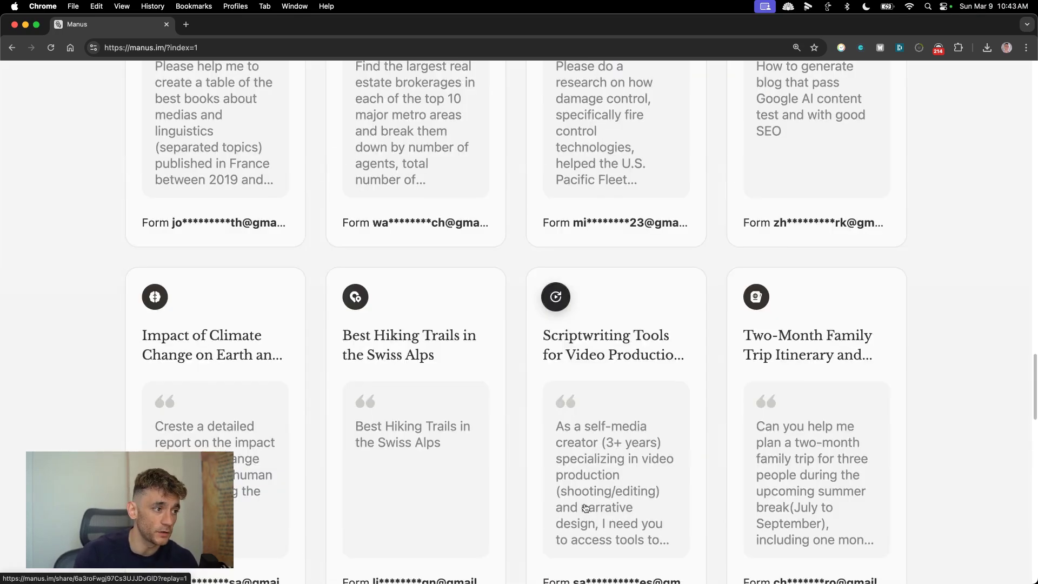
pyautogui.scroll(-19, 590, 475)
pyautogui.scroll(5, 433, 142)
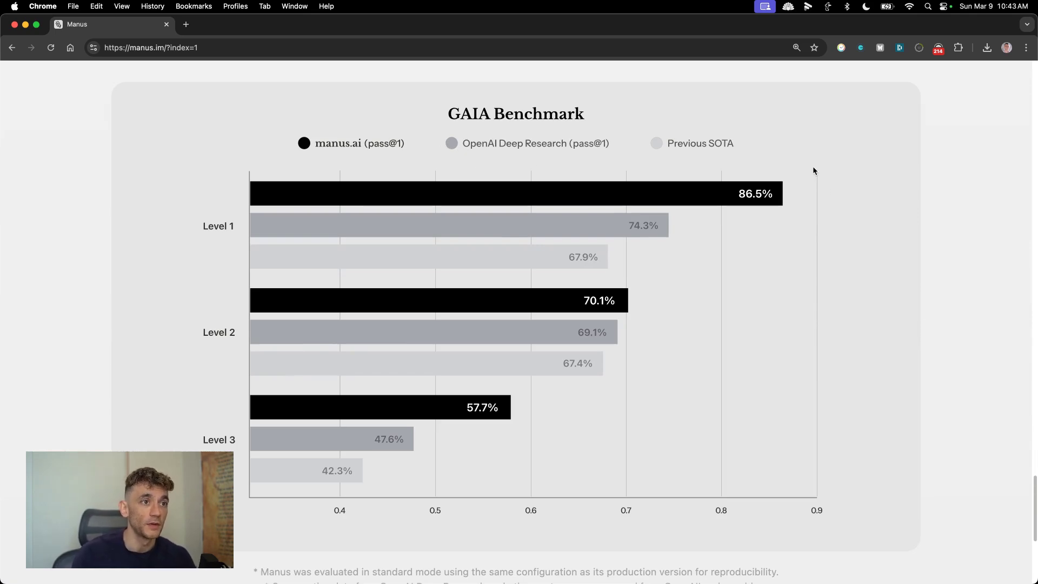
pyautogui.scroll(-3, 489, 442)
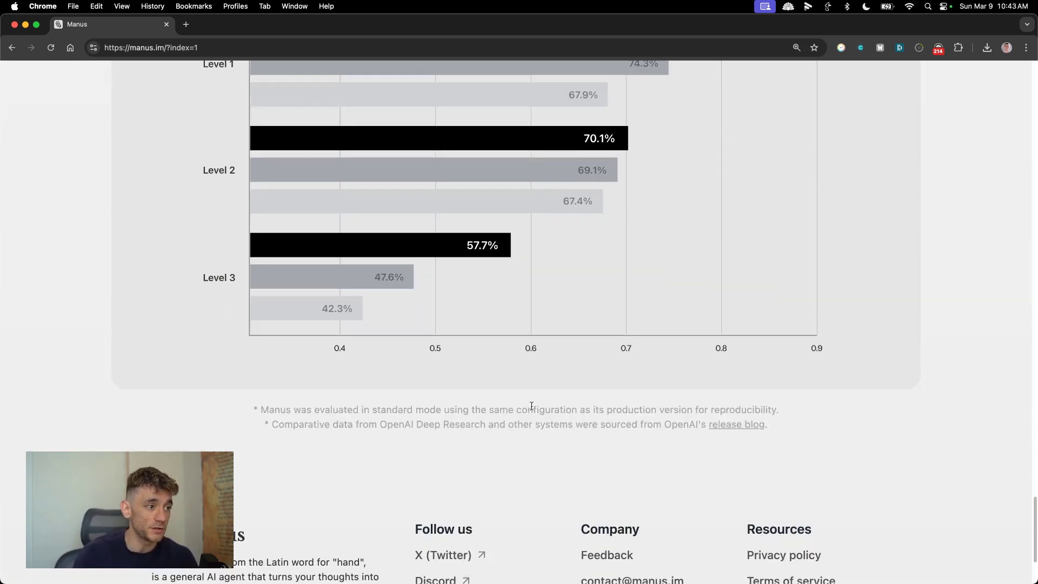
pyautogui.scroll(20, 433, 379)
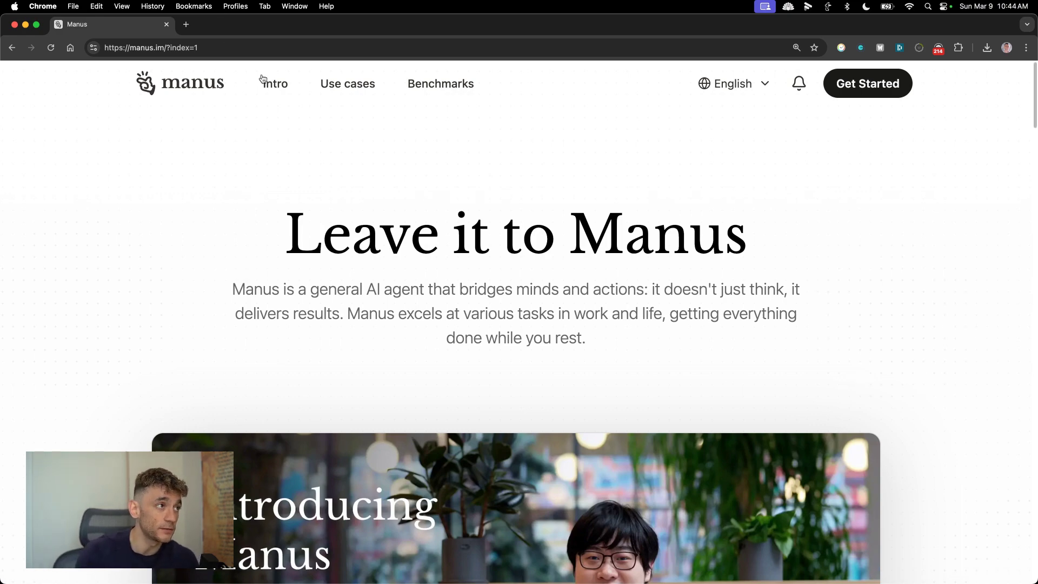
pyautogui.scroll(-5, 800, 333)
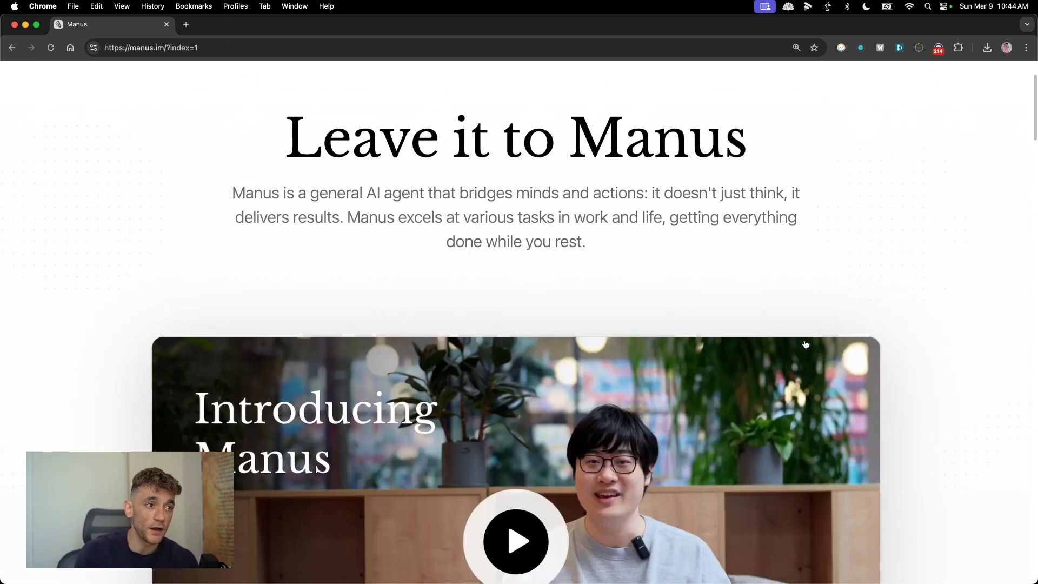
pyautogui.scroll(-10, 820, 368)
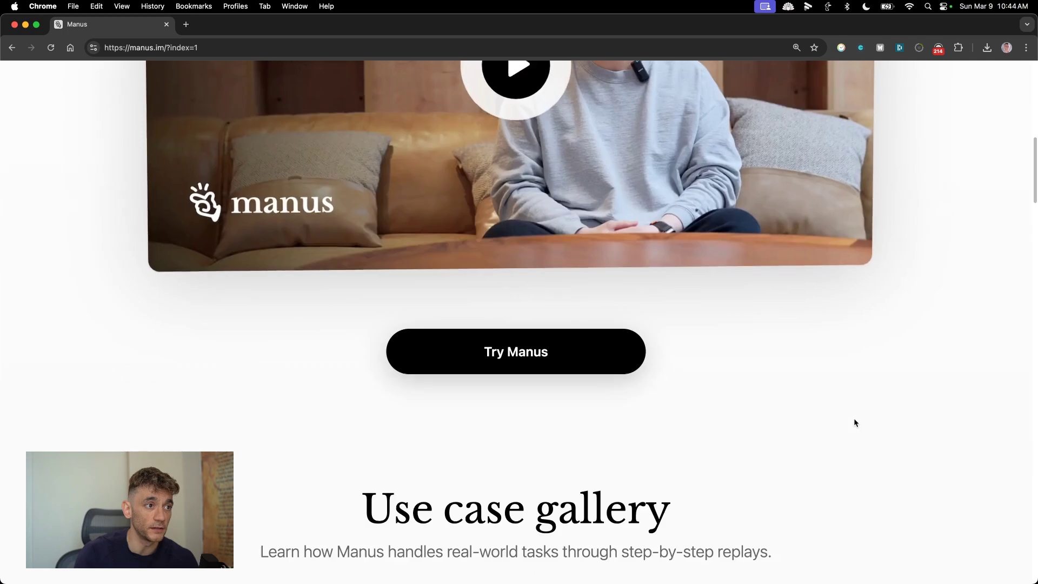
pyautogui.scroll(-3, 851, 464)
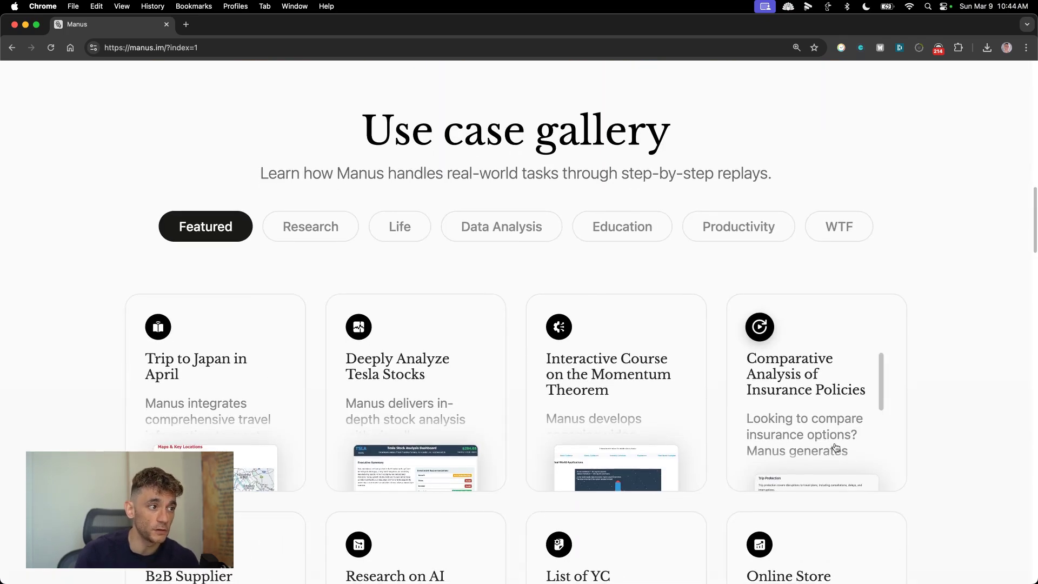
pyautogui.scroll(12, 855, 215)
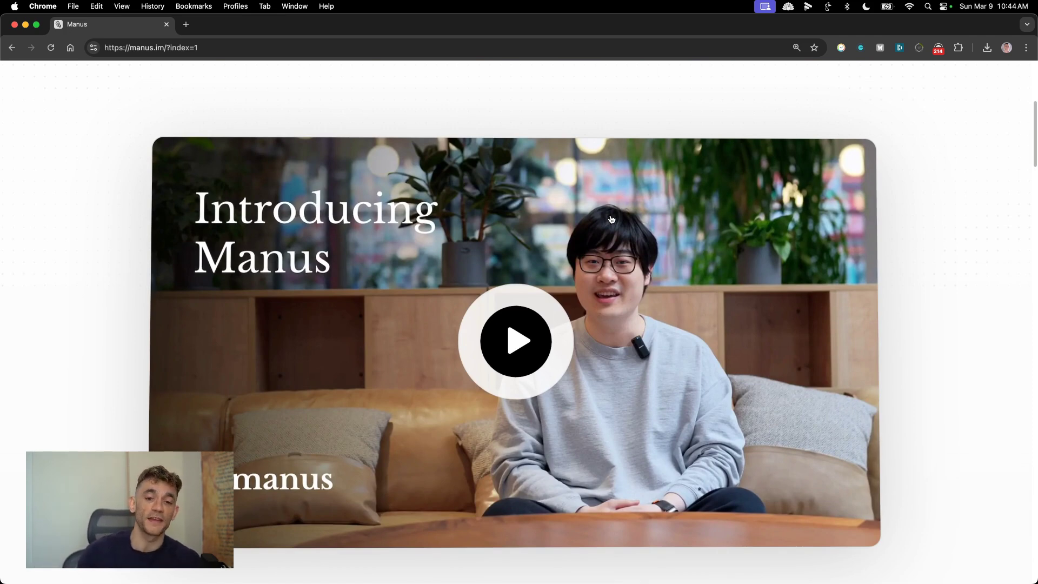
pyautogui.scroll(5, 612, 219)
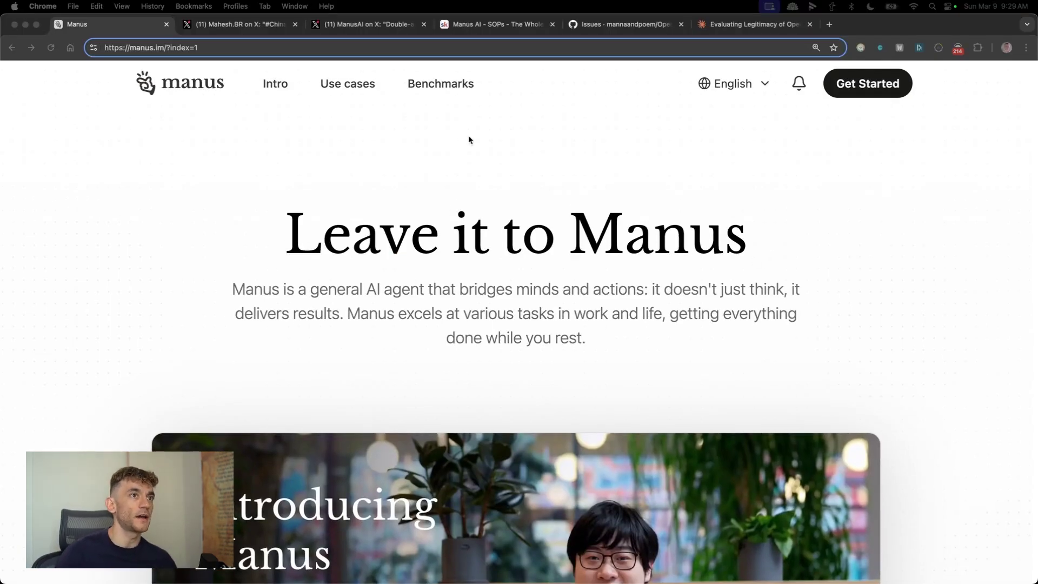
pyautogui.click(470, 140)
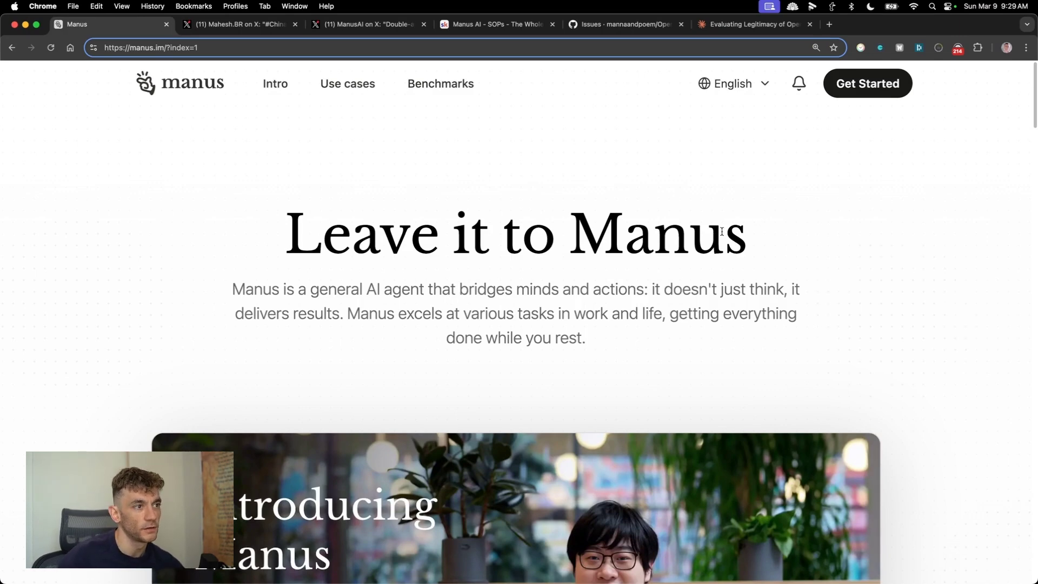
pyautogui.scroll(-1, 725, 236)
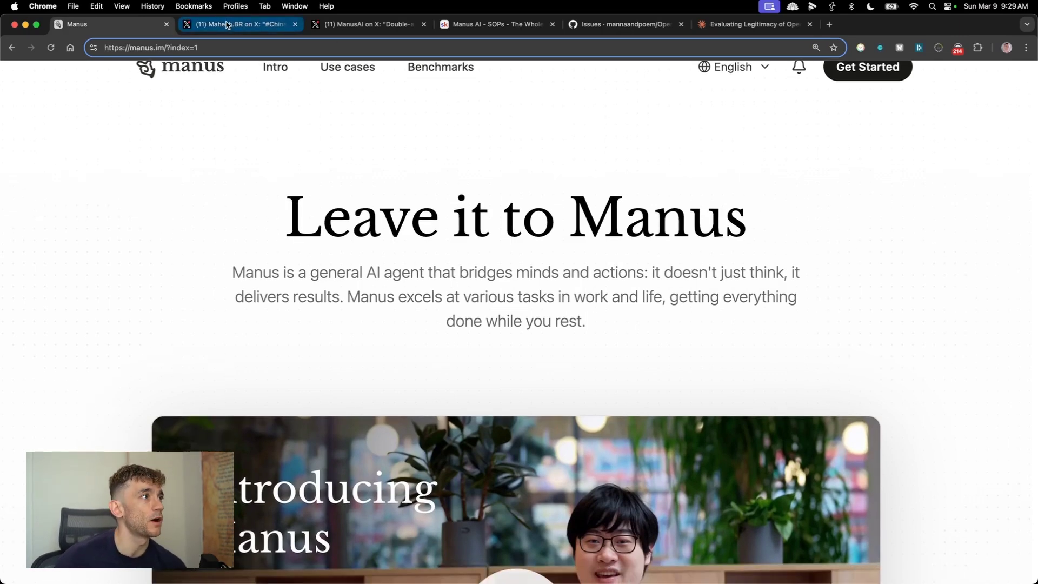
# Mute the full-screen video in the 'Manus as 2nd Gen AI' post, then return to the post.
pyautogui.click(238, 24)
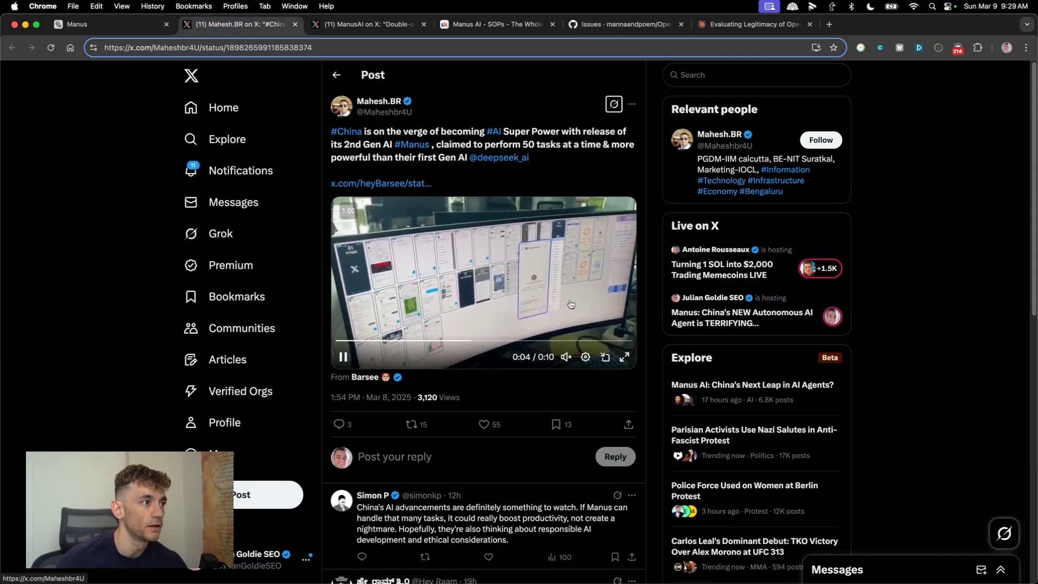
pyautogui.click(627, 356)
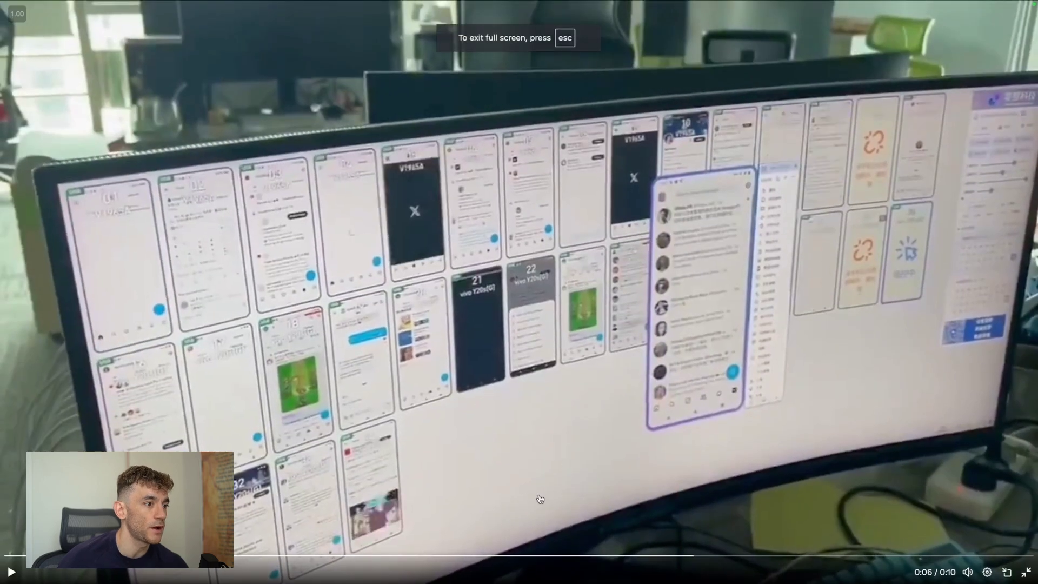
pyautogui.click(968, 572)
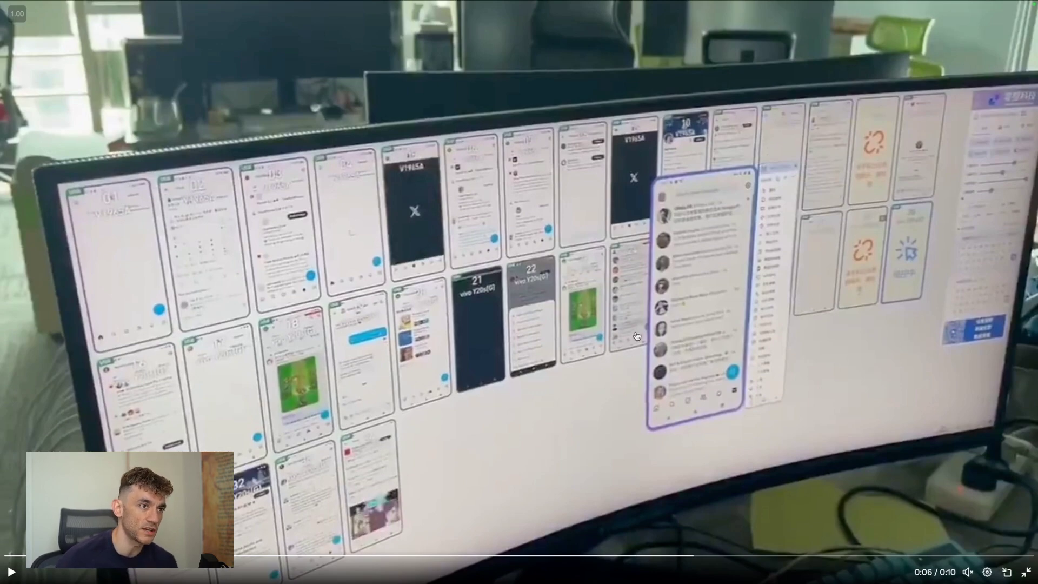
pyautogui.press('Escape')
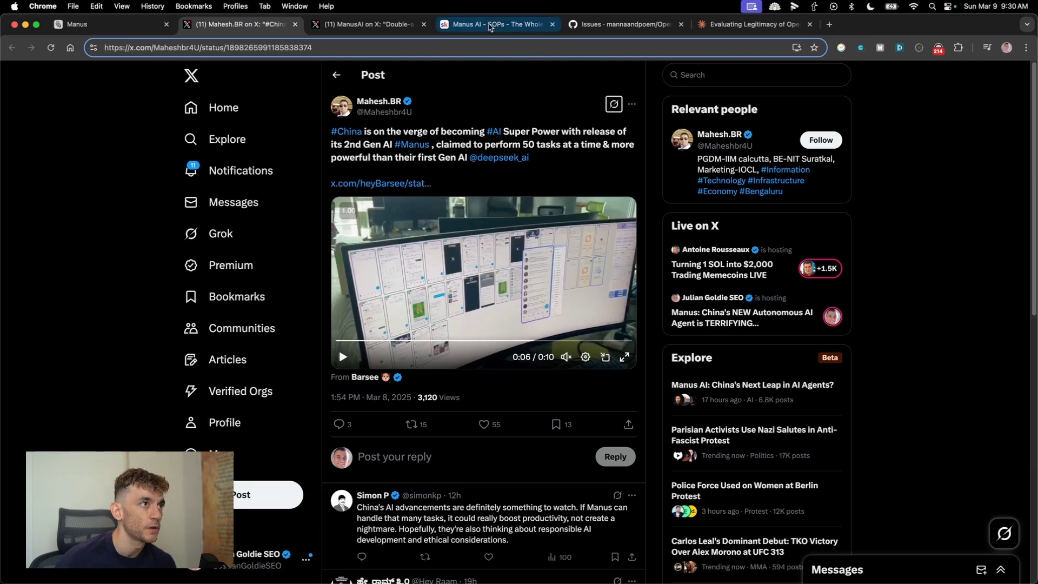
# Open the Manus double-agent productivity post and highlight the phrase about prepping talking points.
pyautogui.click(358, 25)
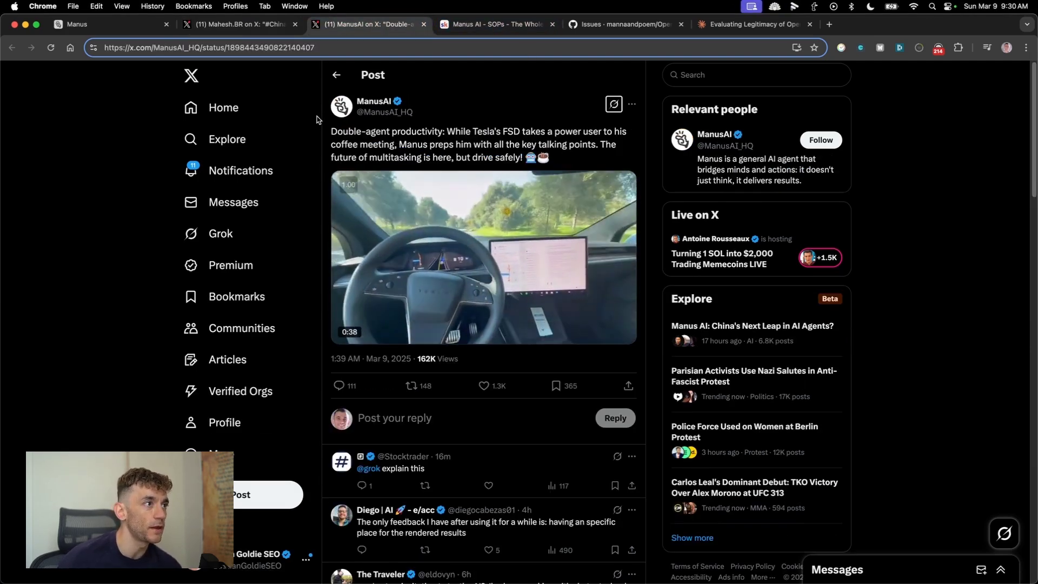
pyautogui.moveTo(455, 131); pyautogui.dragTo(529, 131)
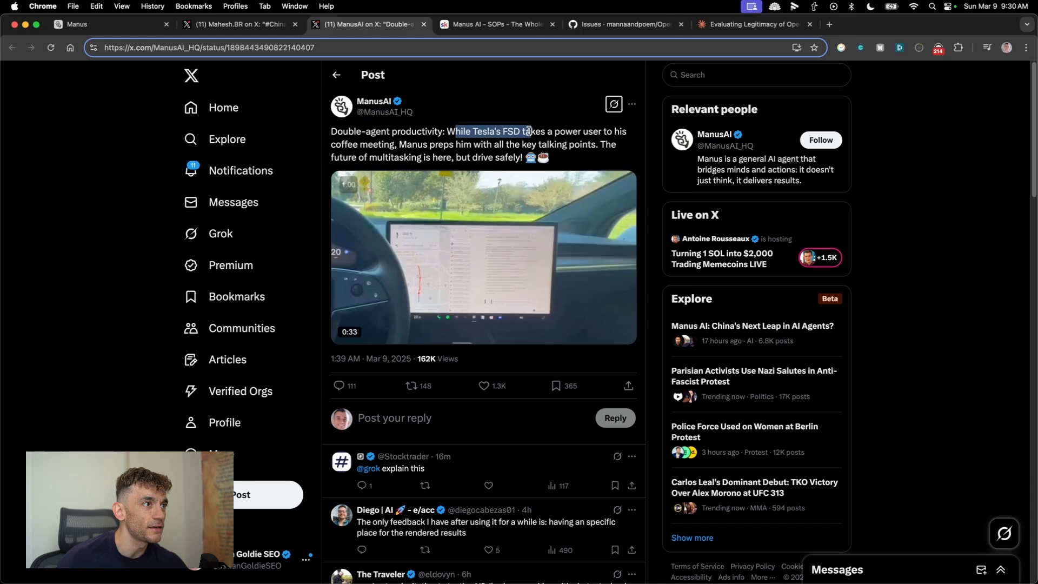
pyautogui.click(477, 148)
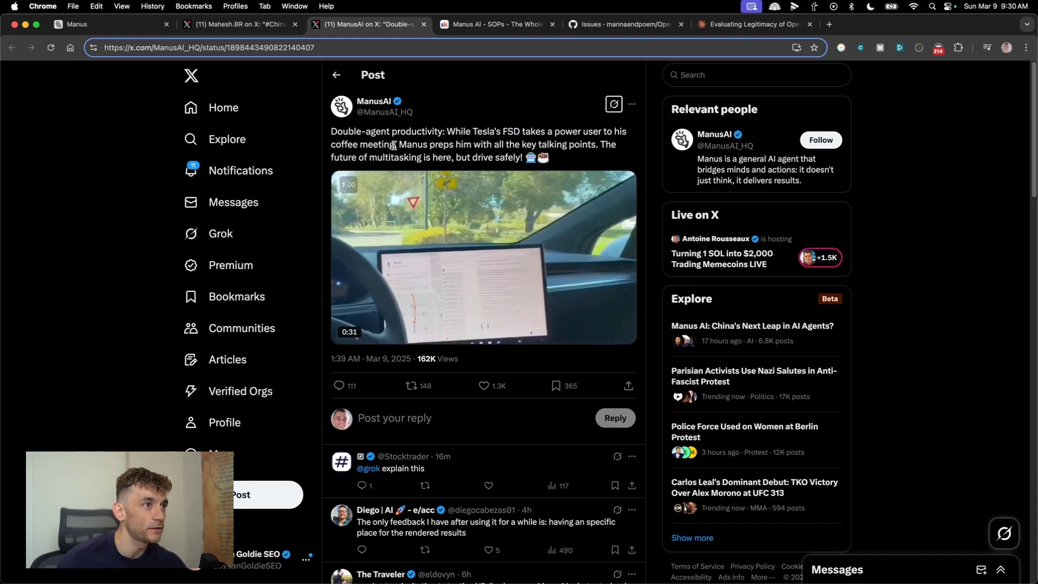
pyautogui.moveTo(394, 145); pyautogui.dragTo(588, 150)
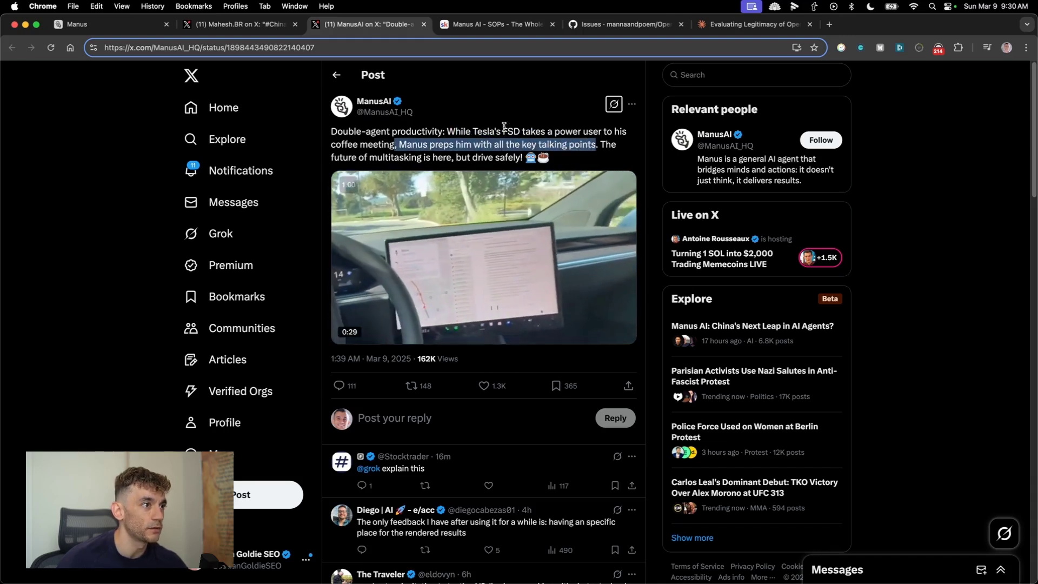
# Play the Tesla FSD video full screen, pause it, and exit full screen.
pyautogui.click(627, 332)
pyautogui.click(159, 319)
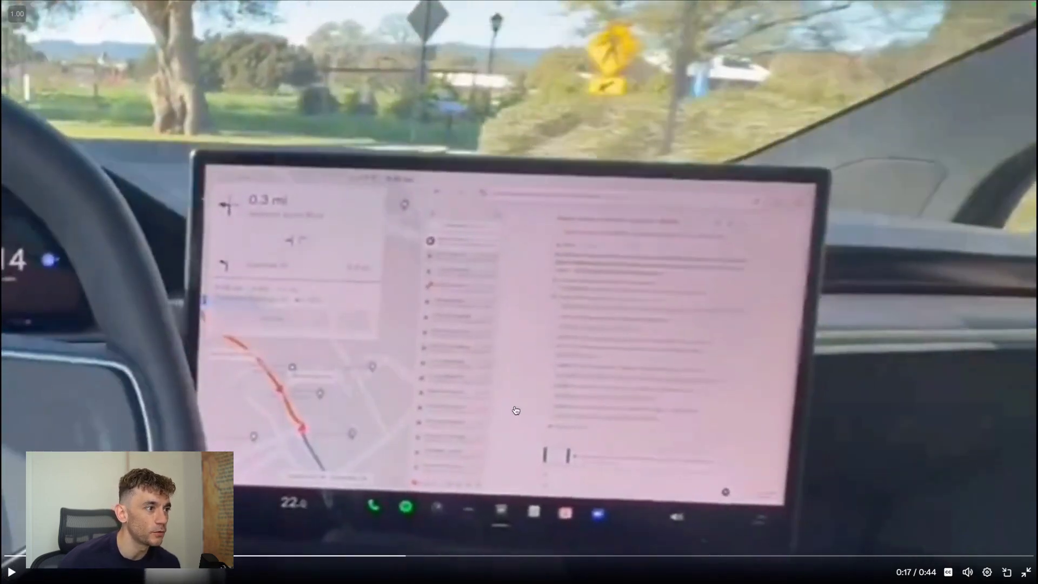
pyautogui.press('Escape')
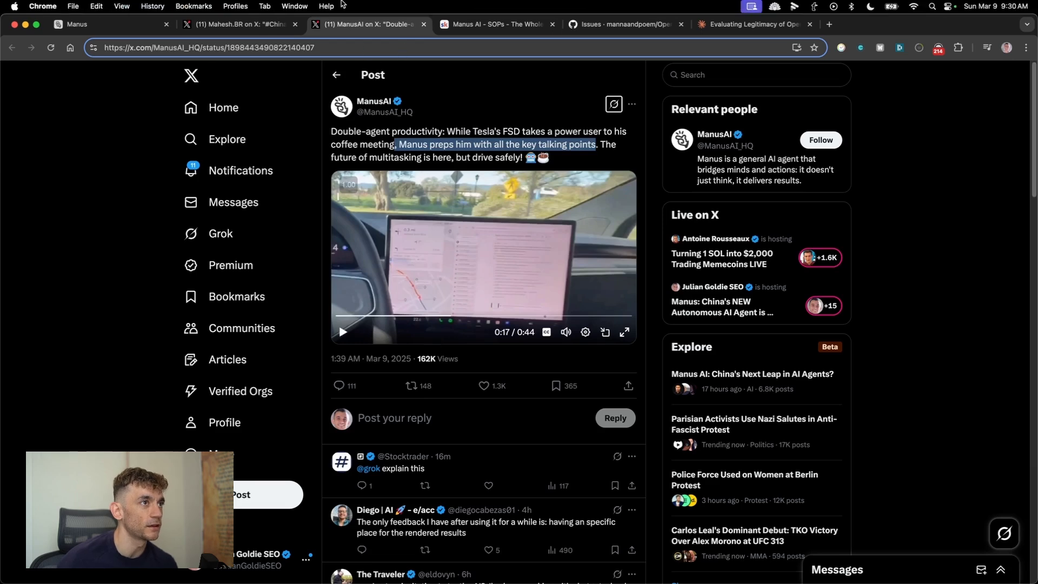
# Scroll the Manus homepage down to the use-case gallery and back to 'Leave it to Manus'.
pyautogui.click(114, 25)
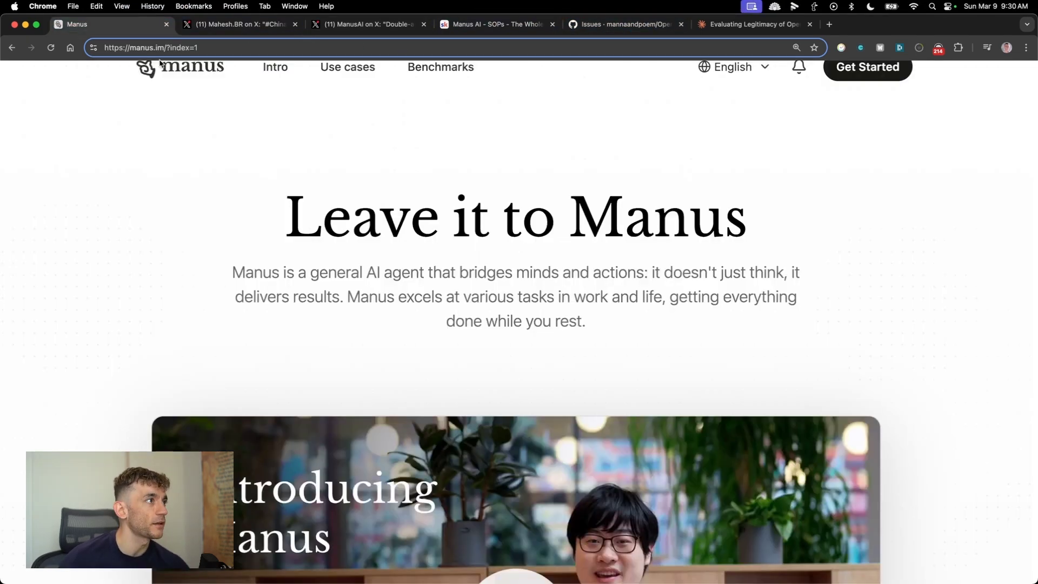
pyautogui.click(190, 47)
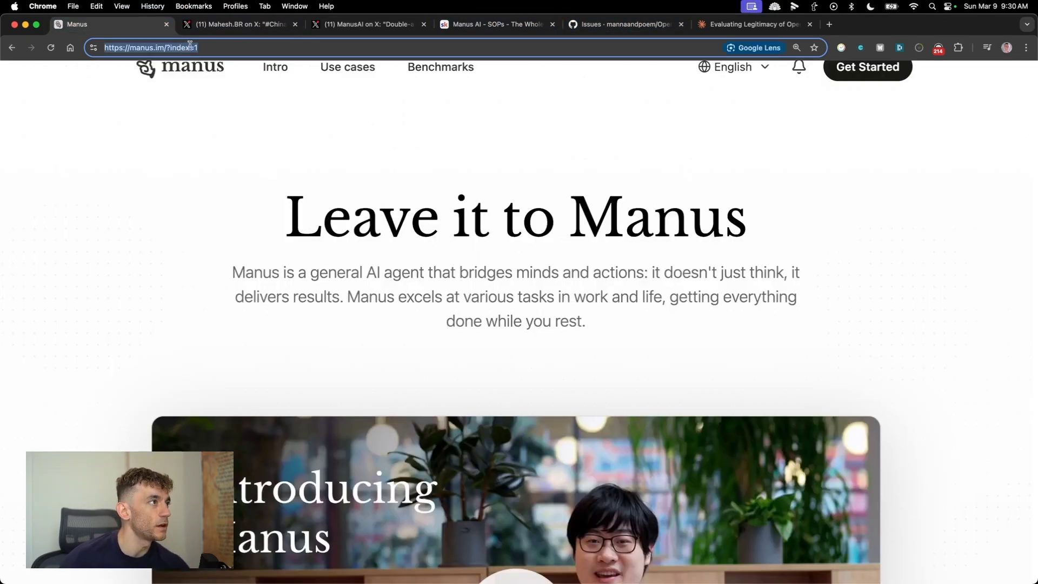
pyautogui.click(347, 211)
pyautogui.scroll(1, 262, 214)
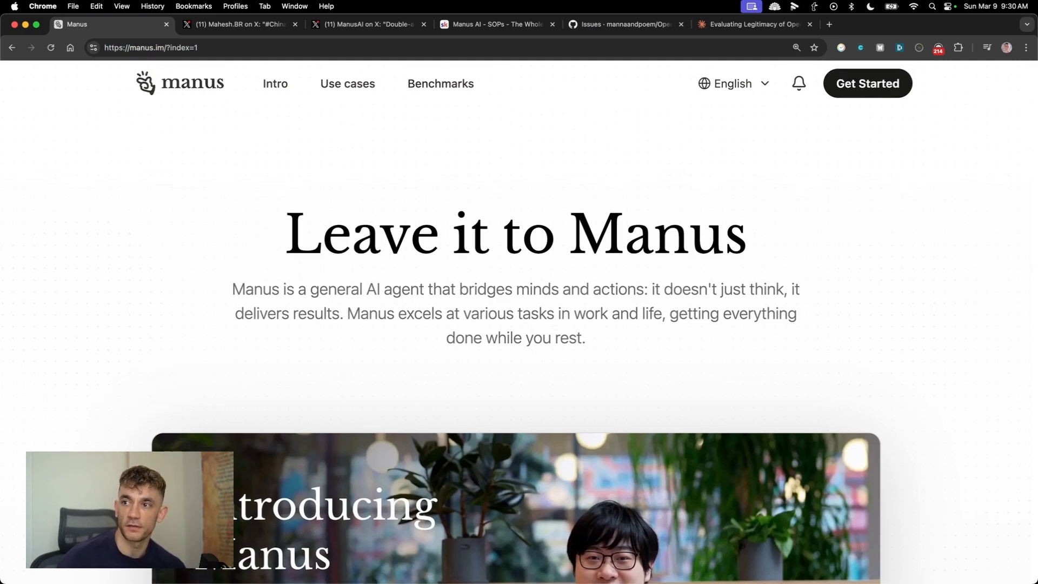
pyautogui.click(647, 253)
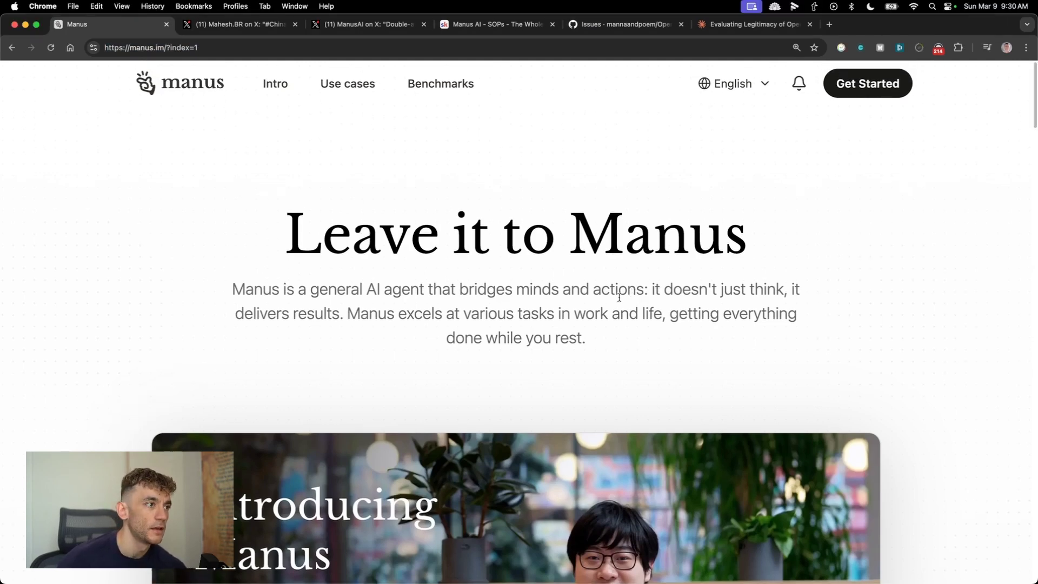
pyautogui.scroll(-15, 484, 407)
pyautogui.scroll(-8, 484, 406)
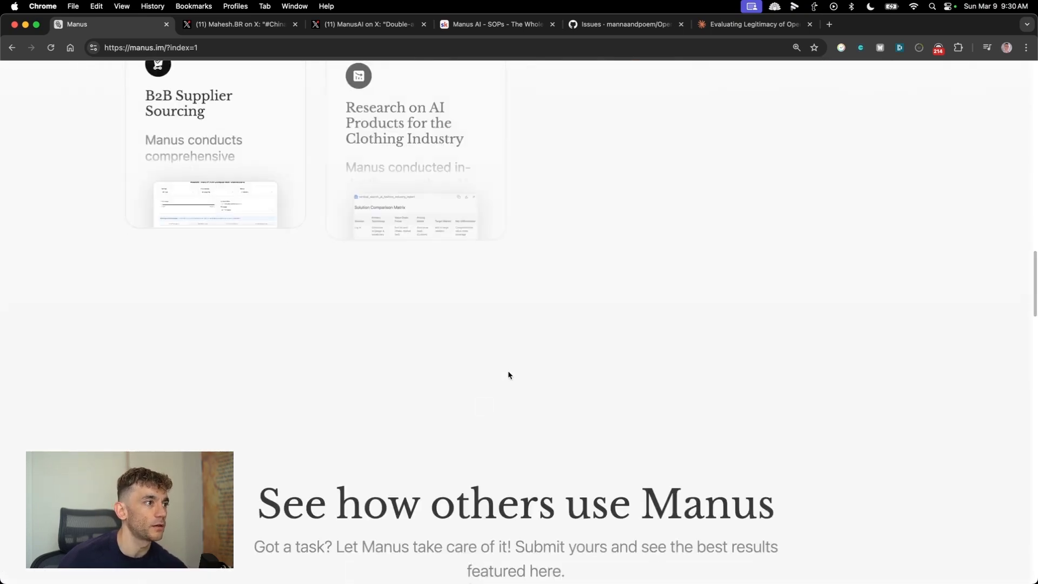
pyautogui.scroll(20, 512, 363)
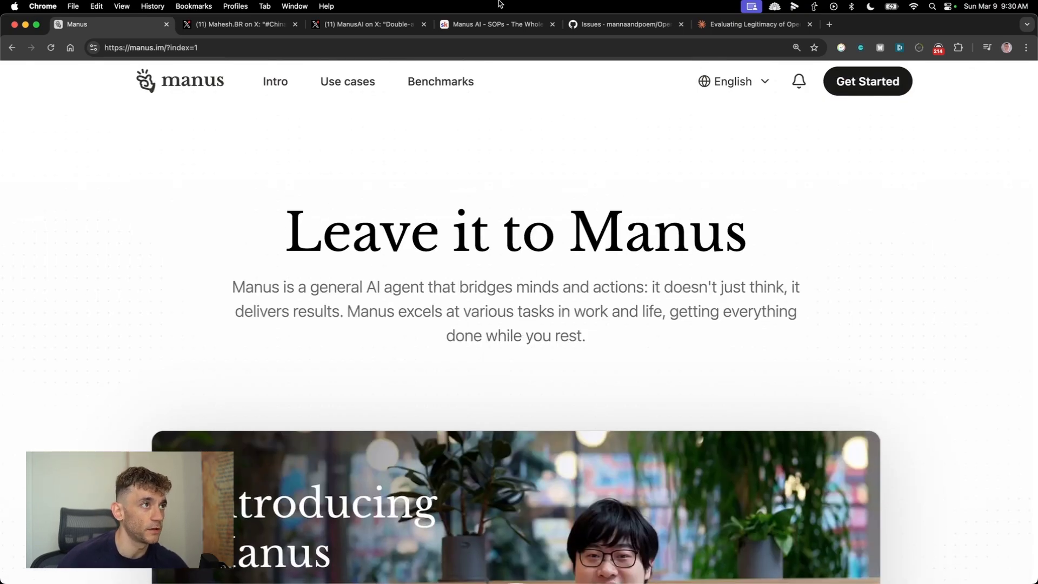
# Highlight the Manus links in the Skool 'Manus AI - SOPs' lesson, then scroll down and back.
pyautogui.click(496, 22)
pyautogui.moveTo(426, 171); pyautogui.dragTo(759, 468)
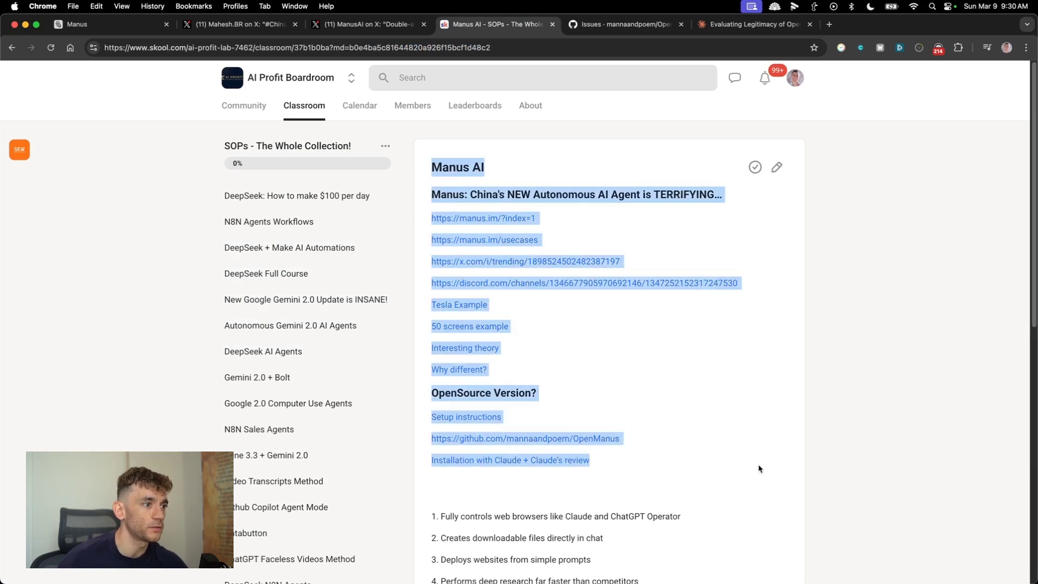
pyautogui.moveTo(441, 168); pyautogui.dragTo(377, 161)
pyautogui.click(420, 170)
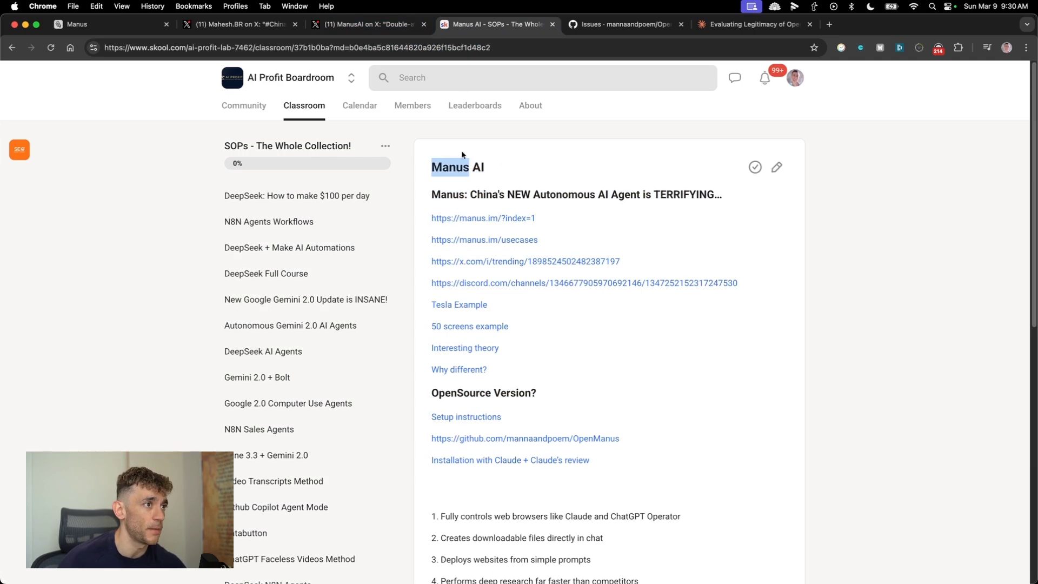
pyautogui.scroll(-5, 598, 364)
pyautogui.scroll(1, 617, 325)
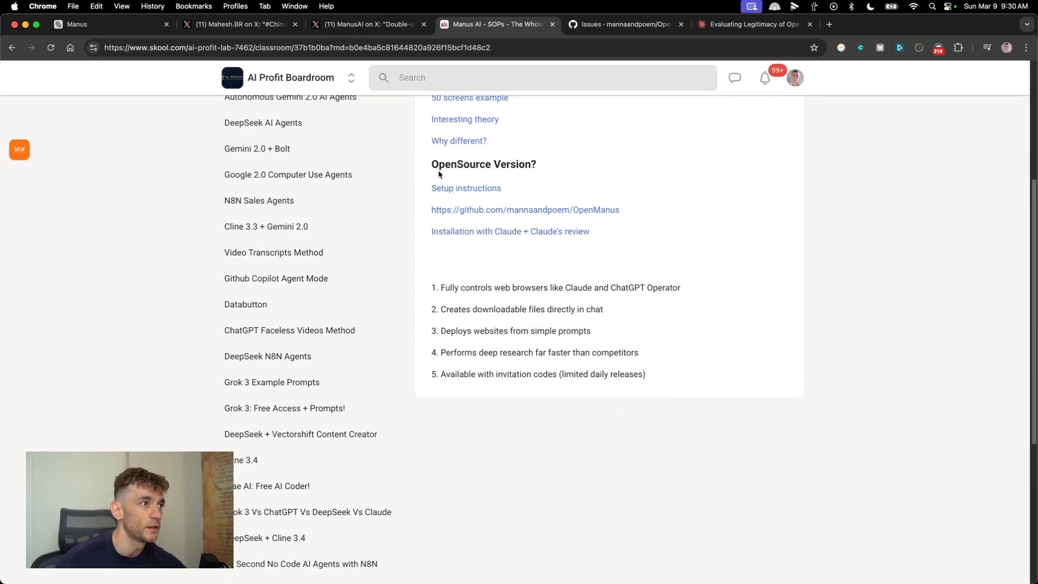
pyautogui.scroll(4, 479, 323)
# Open the 'Deeply Analyze Tesla Stocks' replay from the Manus use-case gallery.
pyautogui.click(125, 28)
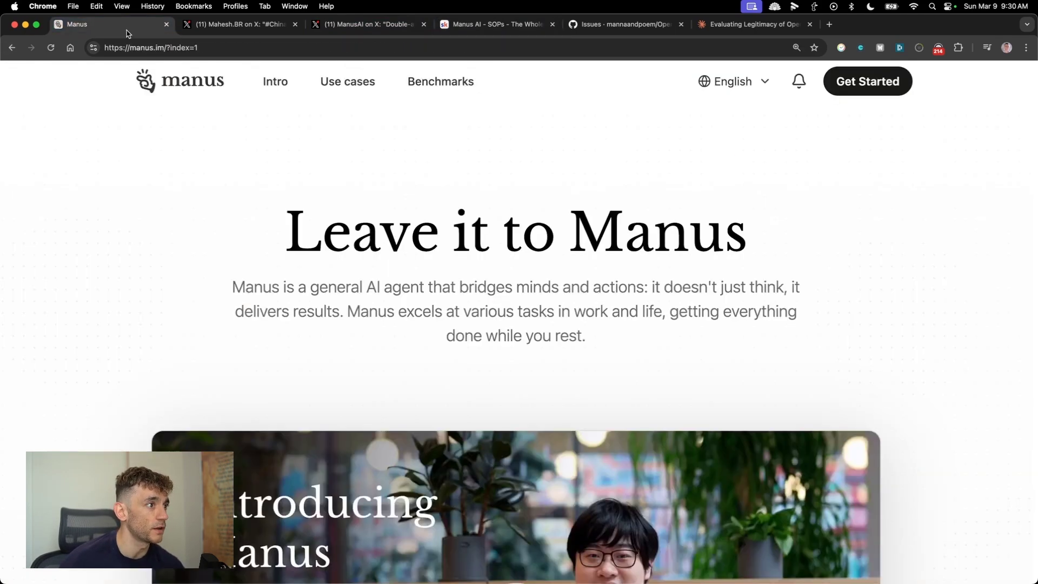
pyautogui.scroll(-15, 503, 350)
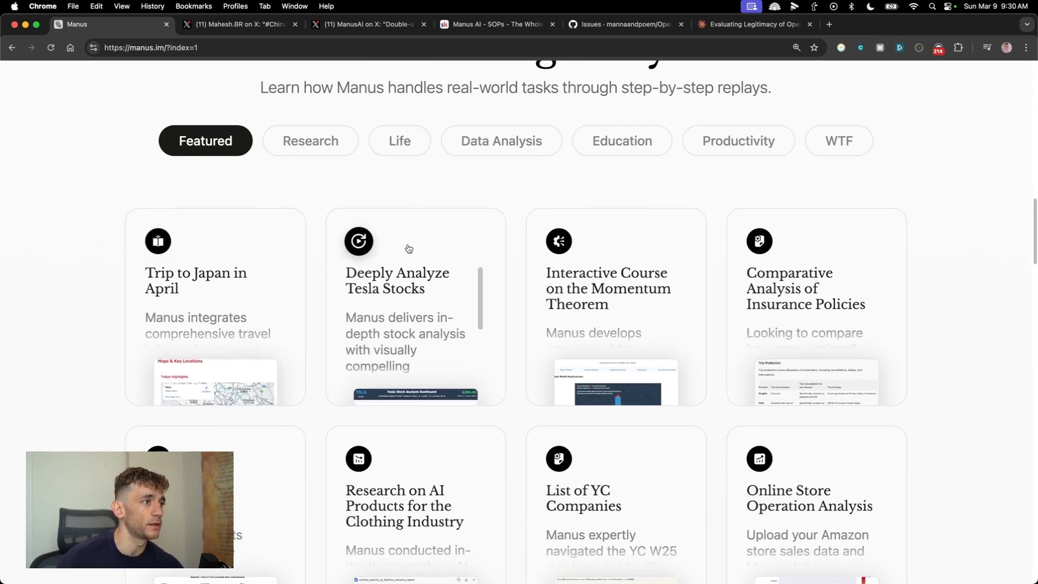
pyautogui.click(392, 357)
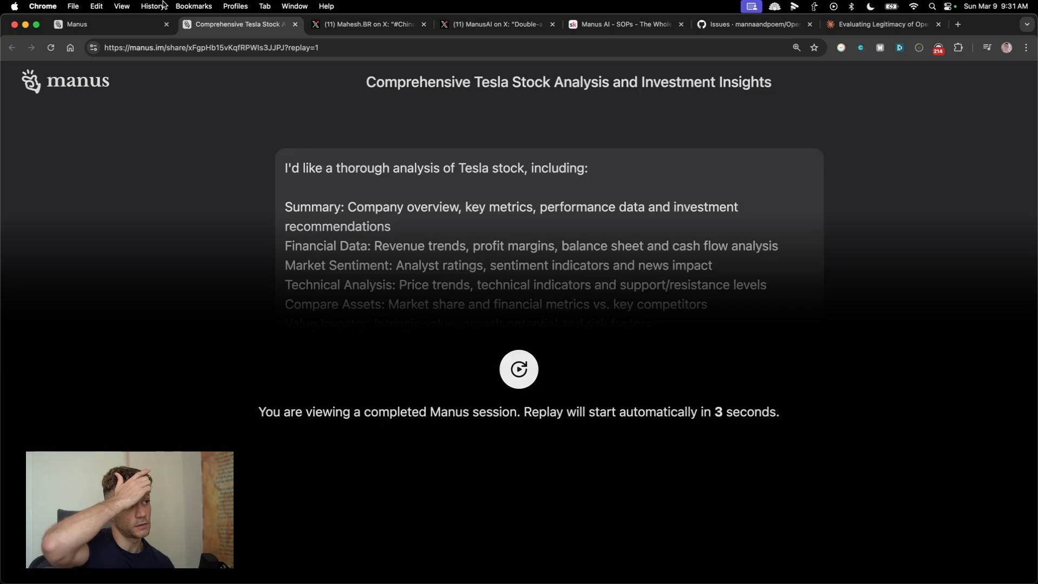
# Start the Tesla replay immediately and highlight the prompt's list of analysis sections.
pyautogui.click(532, 376)
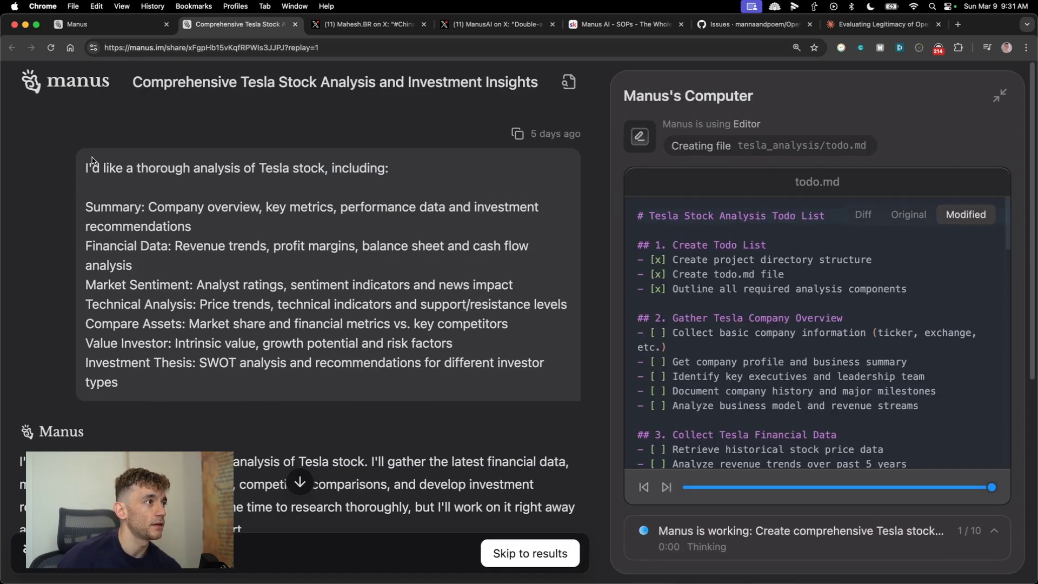
pyautogui.moveTo(84, 168); pyautogui.dragTo(329, 184)
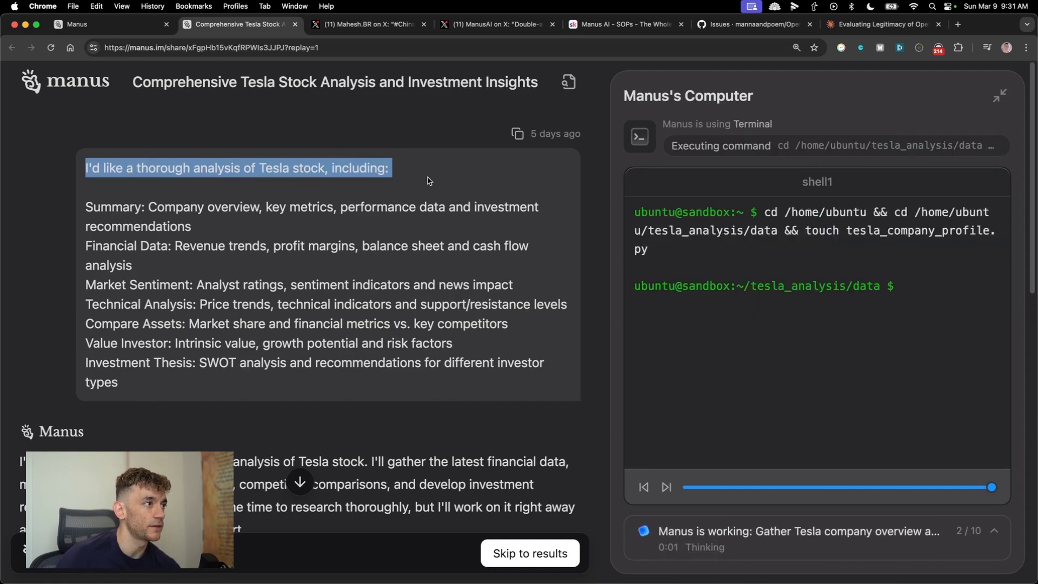
pyautogui.click(88, 207)
pyautogui.moveTo(89, 208); pyautogui.dragTo(279, 391)
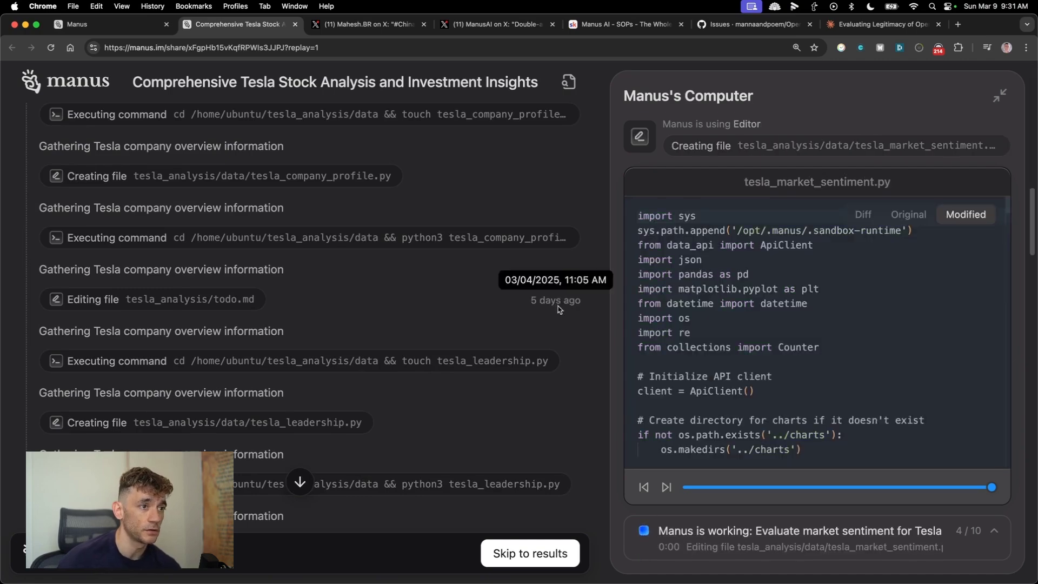
pyautogui.scroll(10, 560, 309)
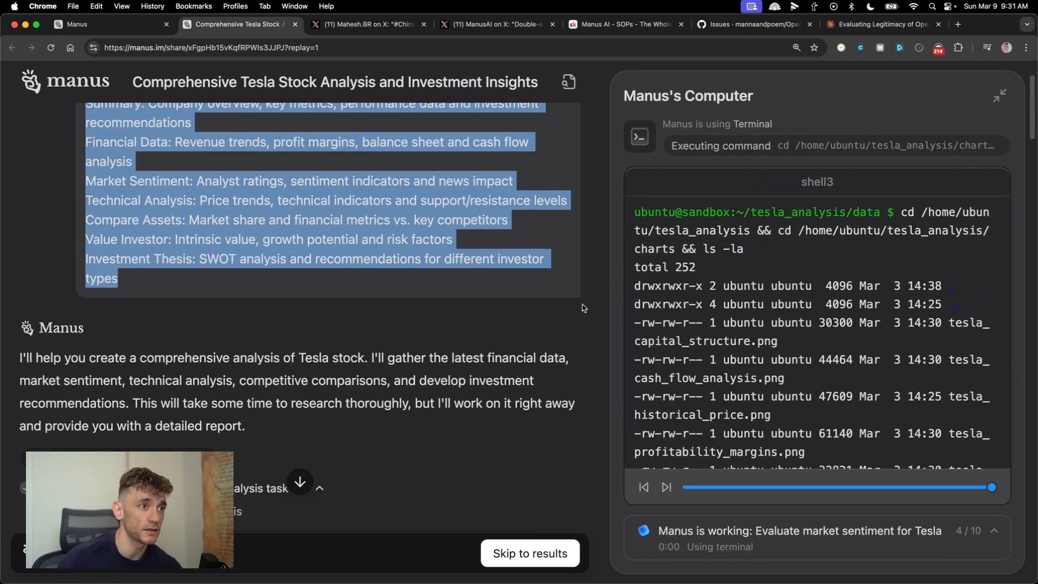
pyautogui.scroll(-4, 481, 364)
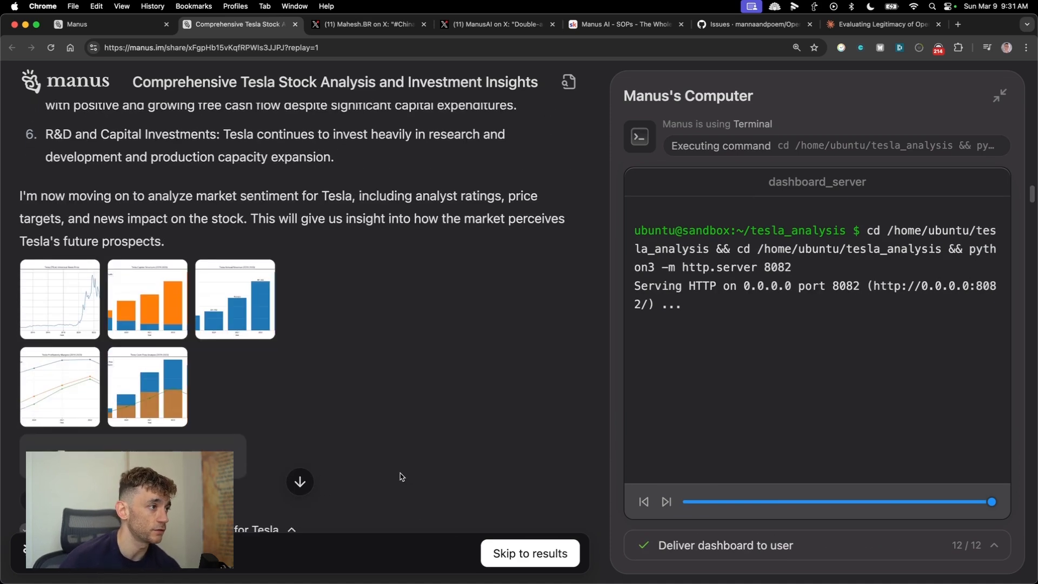
# Enlarge the generated Tesla stock price chart and flip to the next chart image.
pyautogui.click(73, 301)
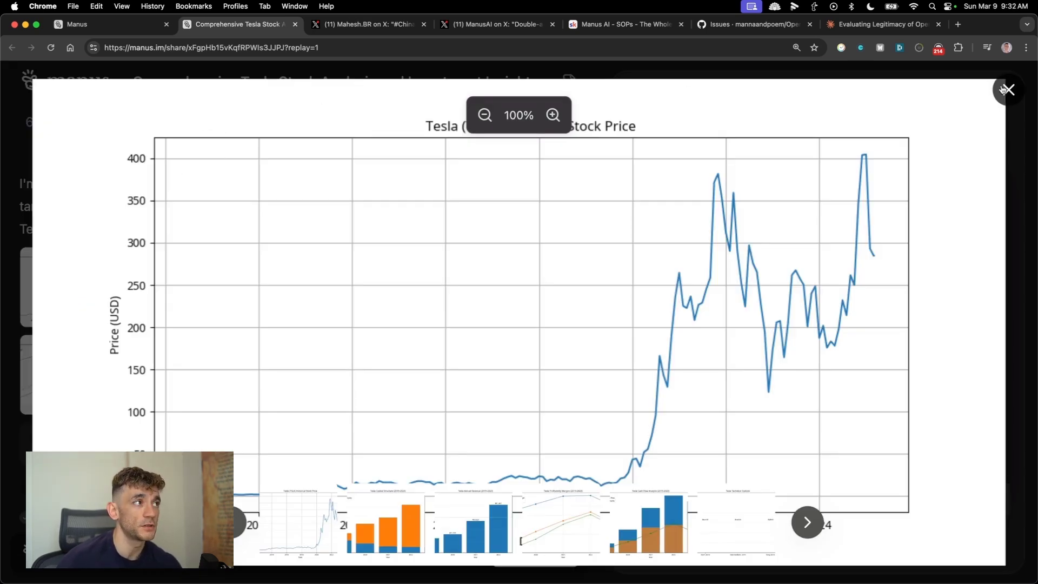
pyautogui.press('Right')
pyautogui.press('Escape')
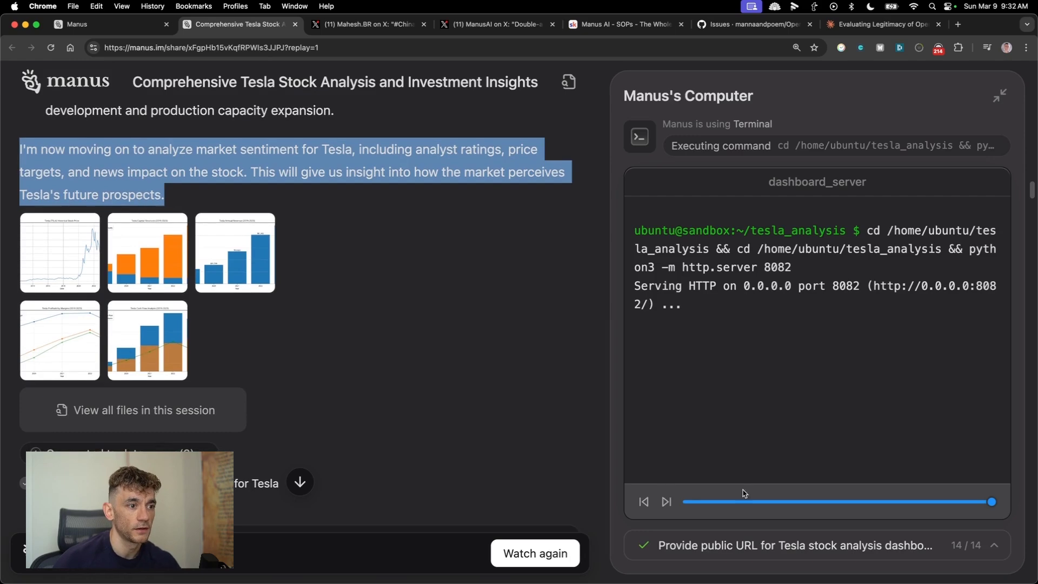
# Step the replay back two actions, then forward to the final dashboard step.
pyautogui.click(653, 509)
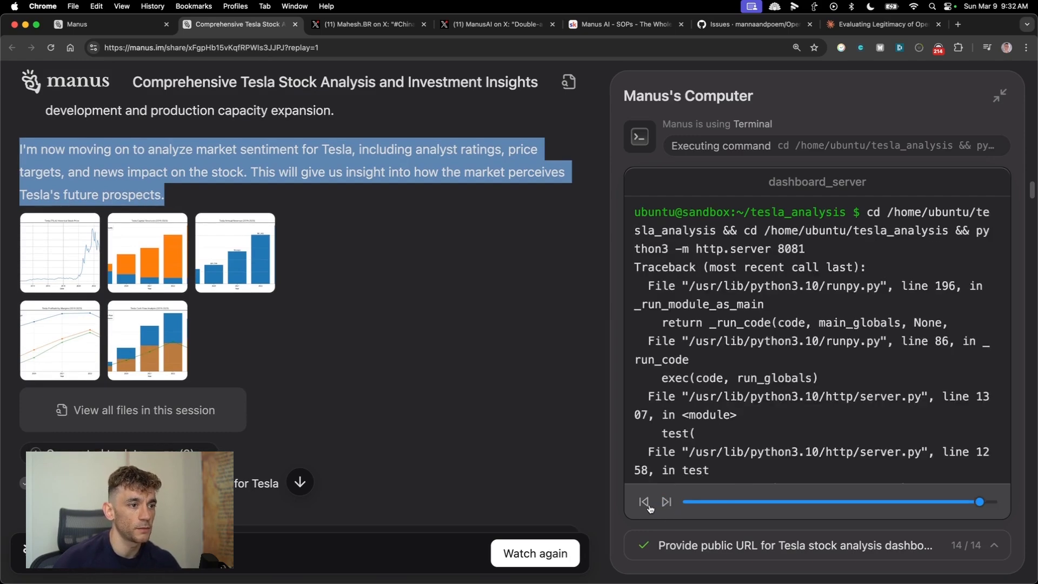
pyautogui.click(651, 509)
pyautogui.click(667, 504)
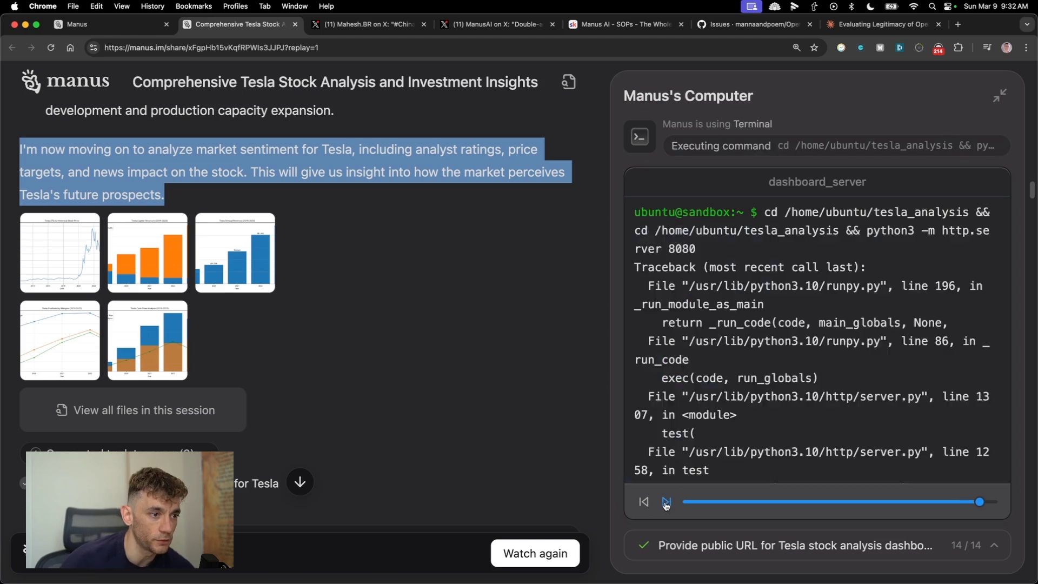
pyautogui.click(667, 505)
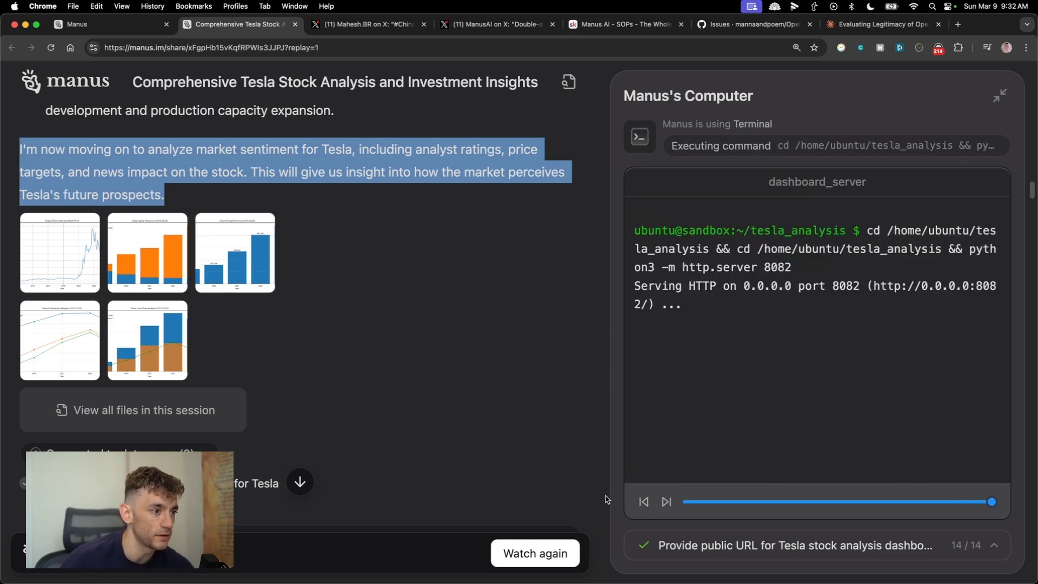
# Highlight passages of the sentiment summary while scrolling through the replay chat.
pyautogui.scroll(-15, 391, 458)
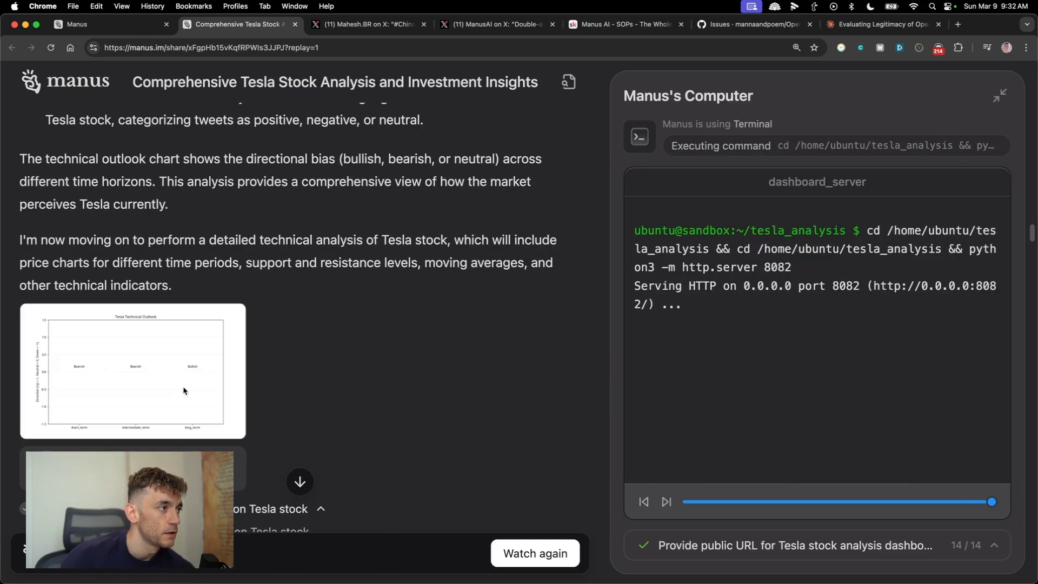
pyautogui.scroll(10, 184, 391)
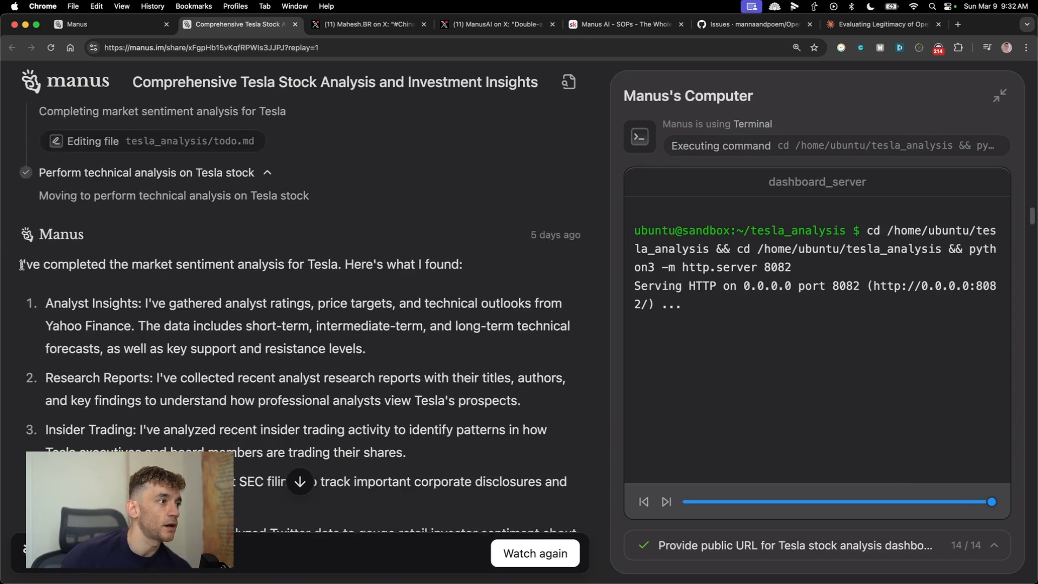
pyautogui.moveTo(21, 265); pyautogui.dragTo(473, 268)
pyautogui.doubleClick(253, 265)
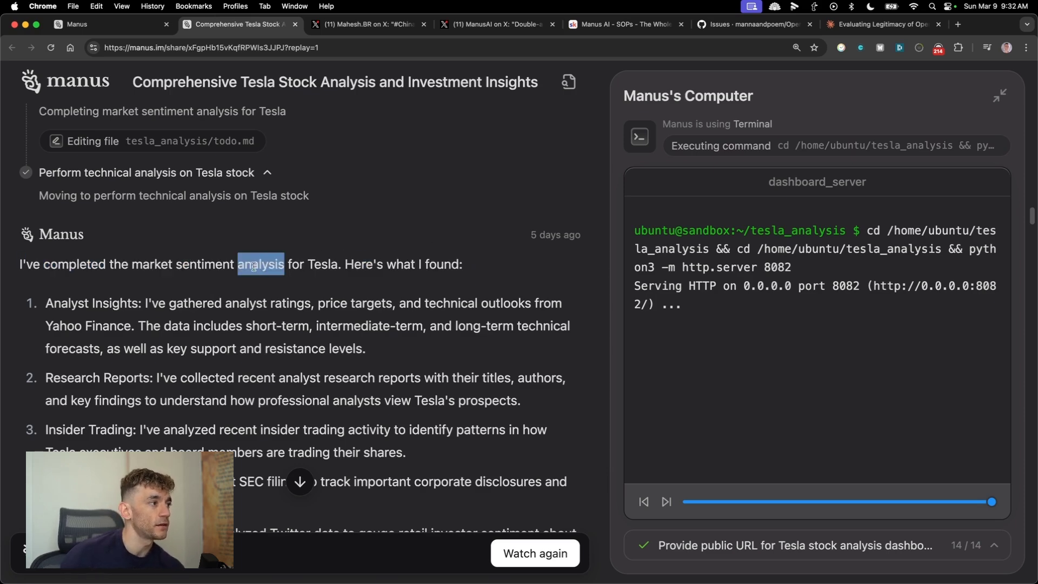
pyautogui.scroll(-1, 47, 302)
pyautogui.moveTo(45, 277); pyautogui.dragTo(387, 315)
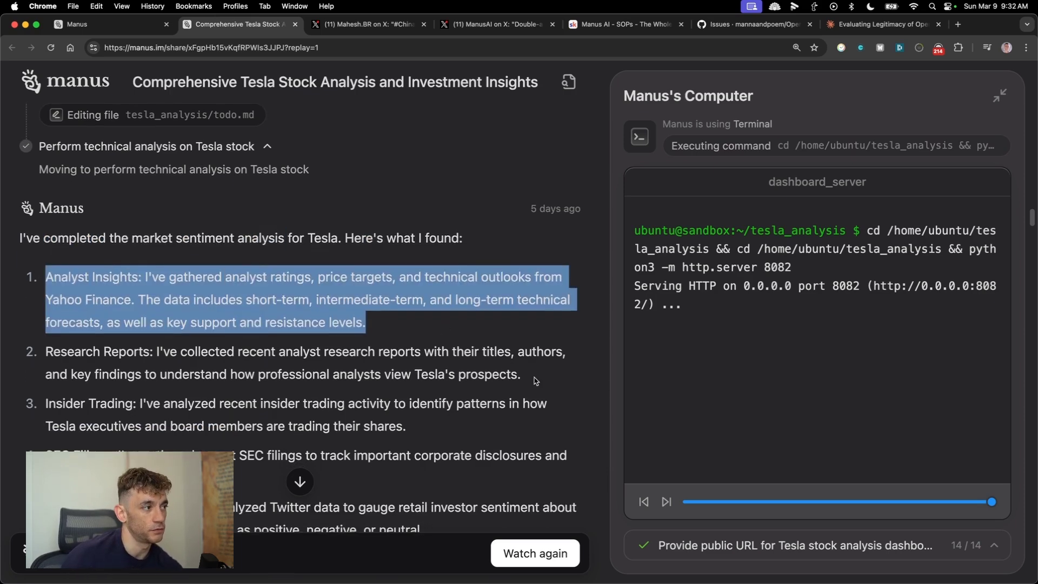
pyautogui.scroll(-1, 101, 319)
pyautogui.moveTo(101, 323); pyautogui.dragTo(383, 324)
pyautogui.moveTo(99, 366); pyautogui.dragTo(403, 383)
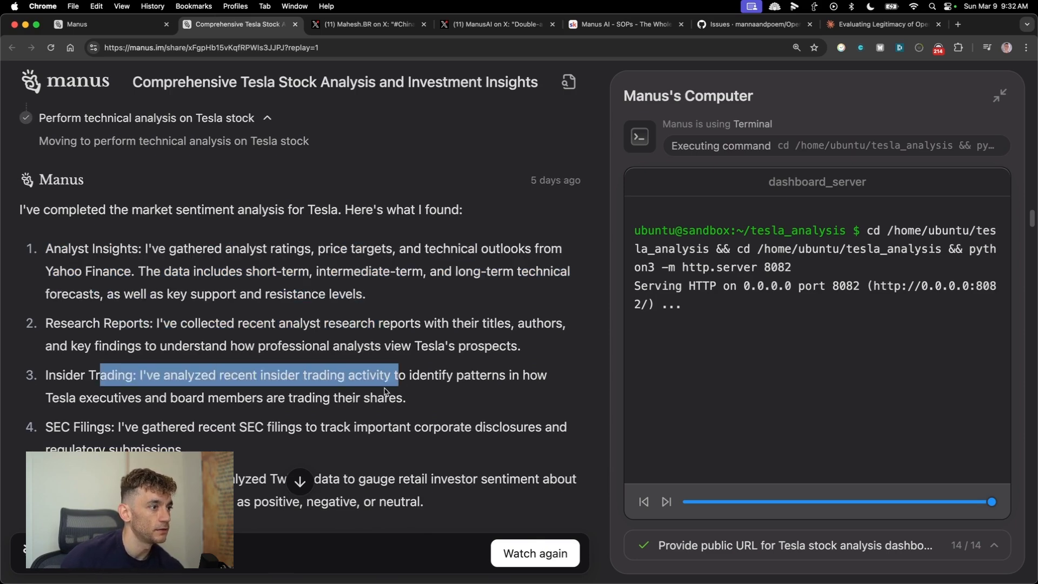
pyautogui.scroll(-2, 401, 384)
pyautogui.moveTo(71, 362); pyautogui.dragTo(302, 377)
pyautogui.scroll(-5, 306, 381)
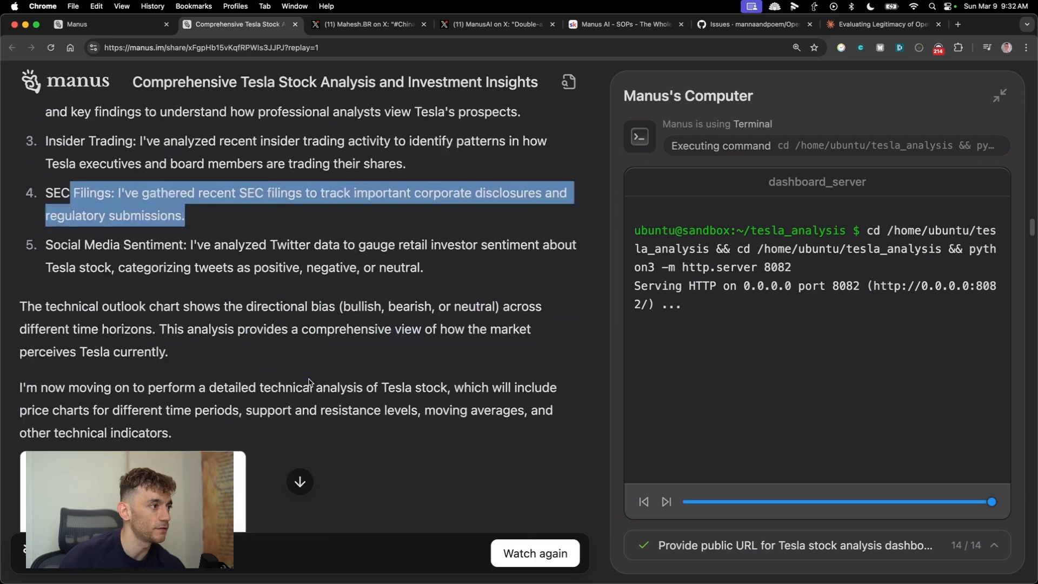
pyautogui.moveTo(87, 245); pyautogui.dragTo(427, 268)
pyautogui.scroll(-6, 167, 273)
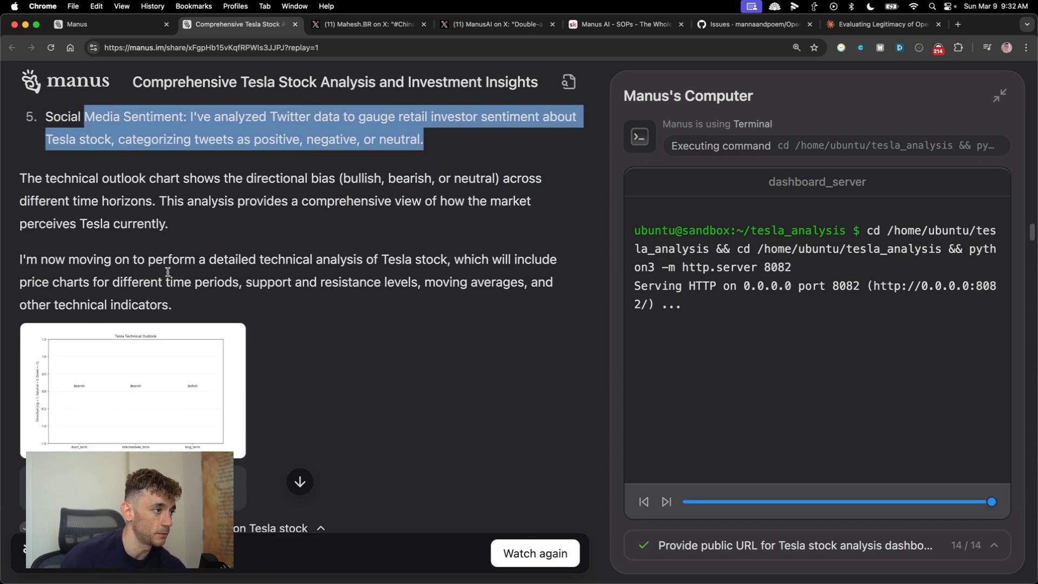
pyautogui.moveTo(14, 178); pyautogui.dragTo(443, 250)
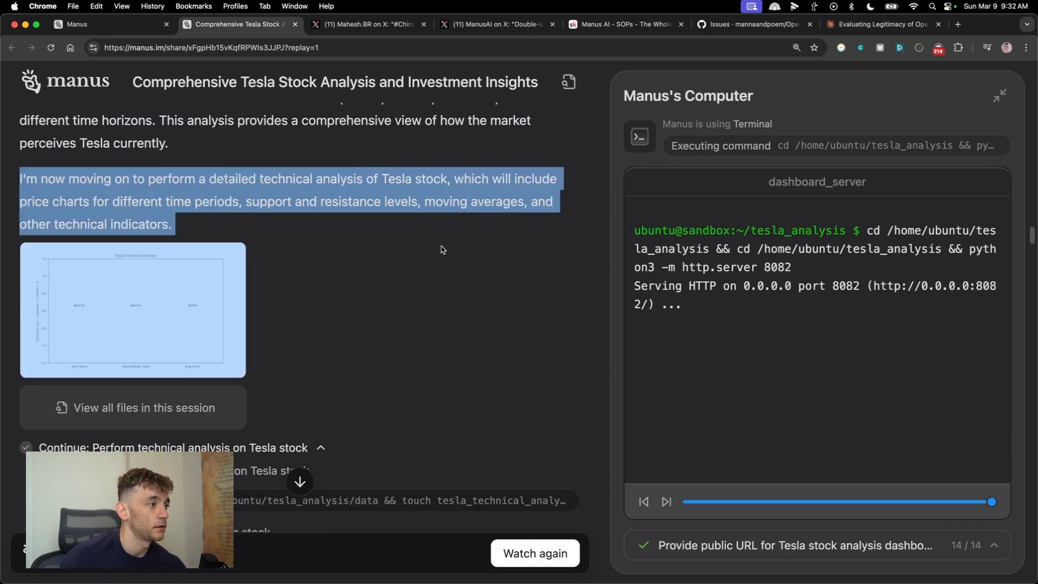
# Open 'View all files in this session' to list script.js, index.html and the chart PNGs.
pyautogui.scroll(-8, 446, 339)
pyautogui.scroll(3, 445, 339)
pyautogui.click(133, 242)
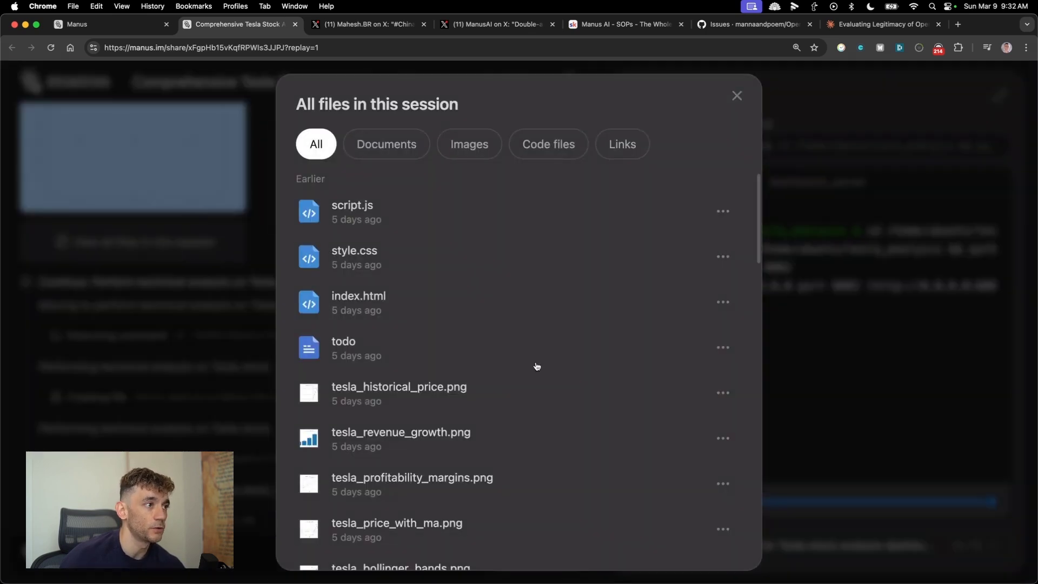
# Preview tesla_historical_price.png full-size from the file list, then close the preview.
pyautogui.click(724, 211)
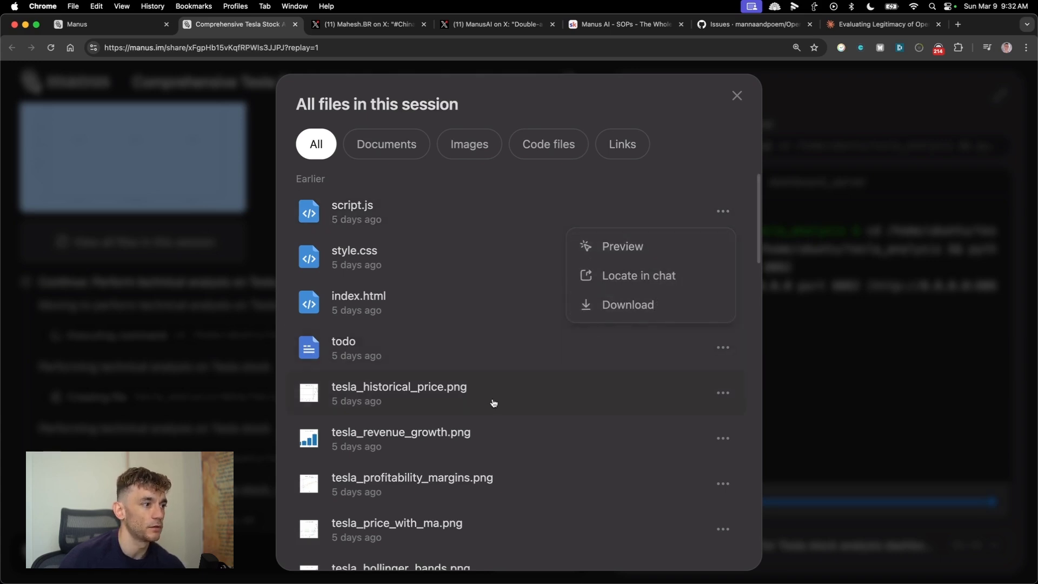
pyautogui.click(723, 392)
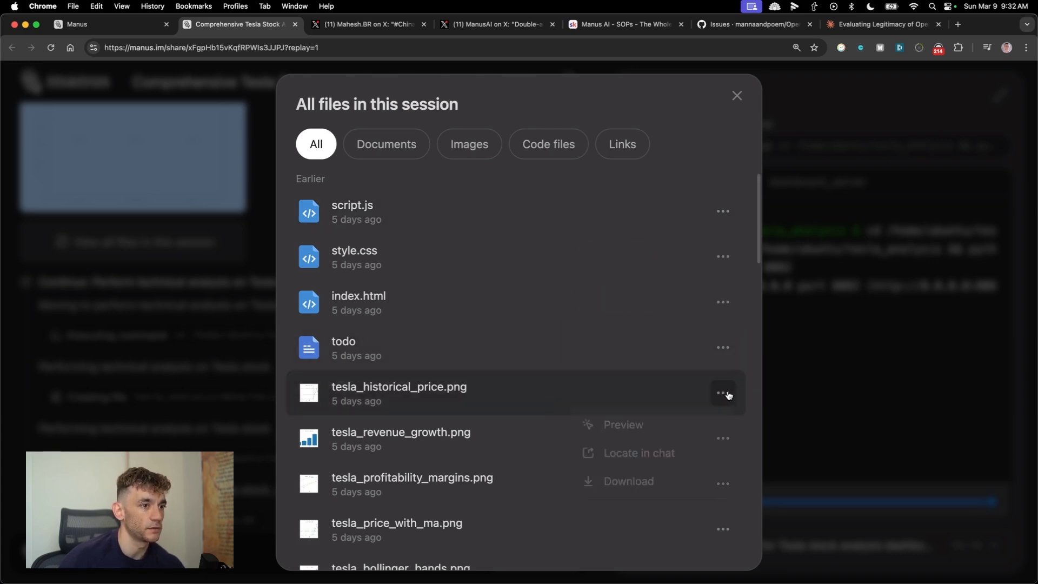
pyautogui.click(681, 423)
pyautogui.click(1007, 91)
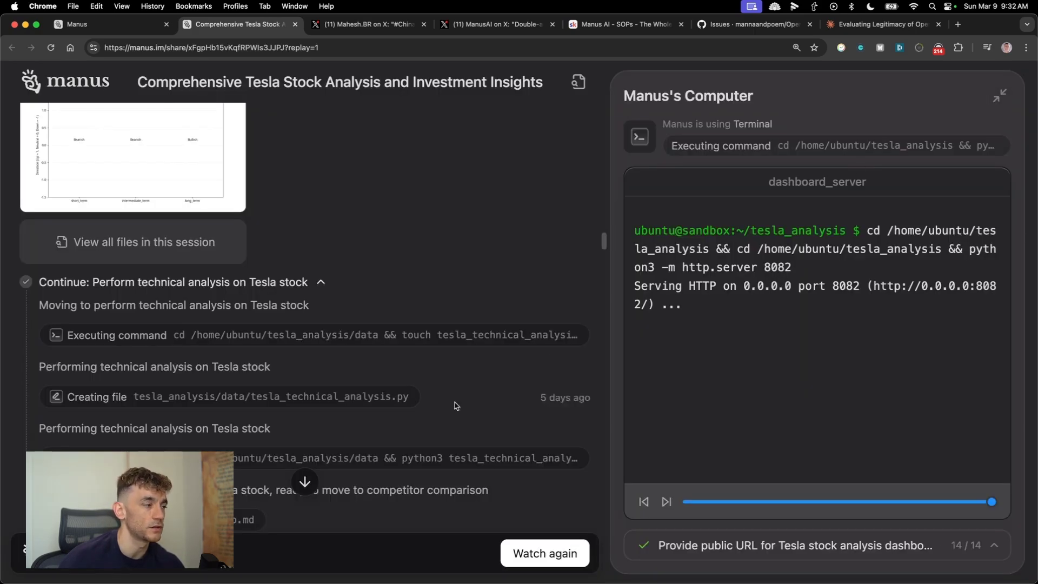
# Scroll the replay chat back up to the original Tesla stock analysis request.
pyautogui.scroll(-5, 327, 312)
pyautogui.scroll(-15, 327, 312)
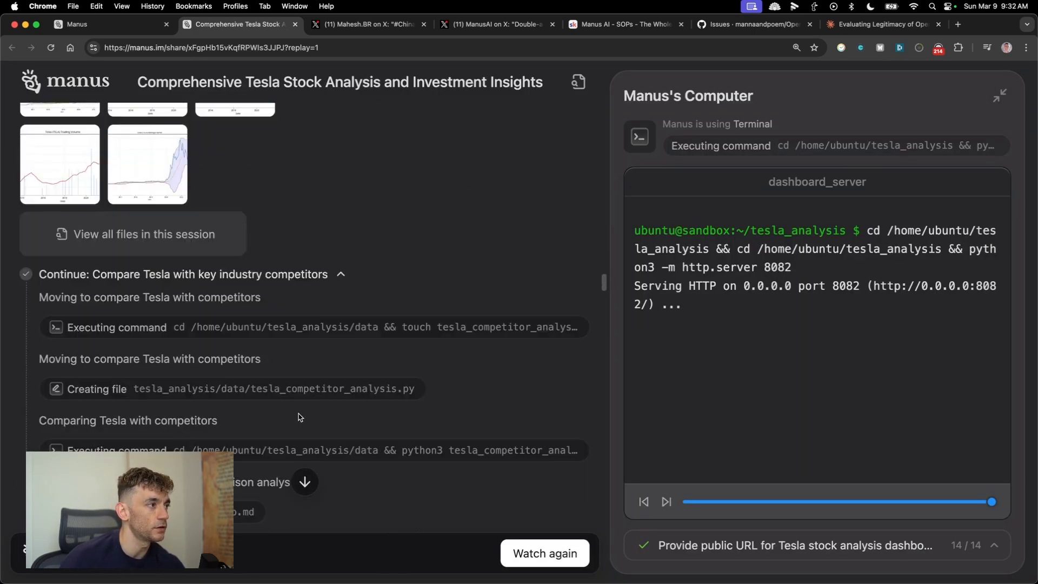
pyautogui.scroll(-20, 319, 382)
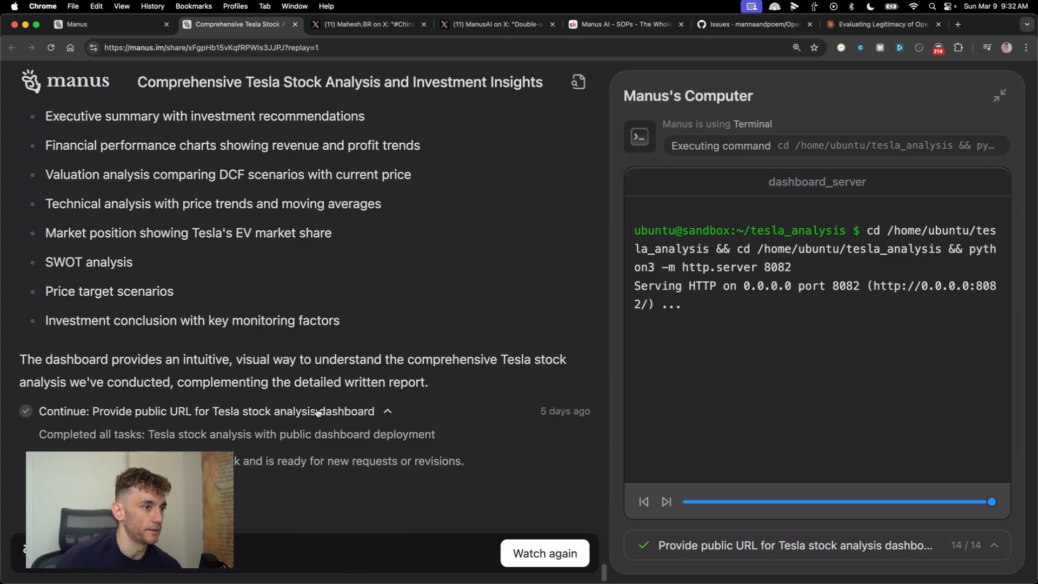
pyautogui.scroll(15, 346, 413)
pyautogui.scroll(20, 384, 418)
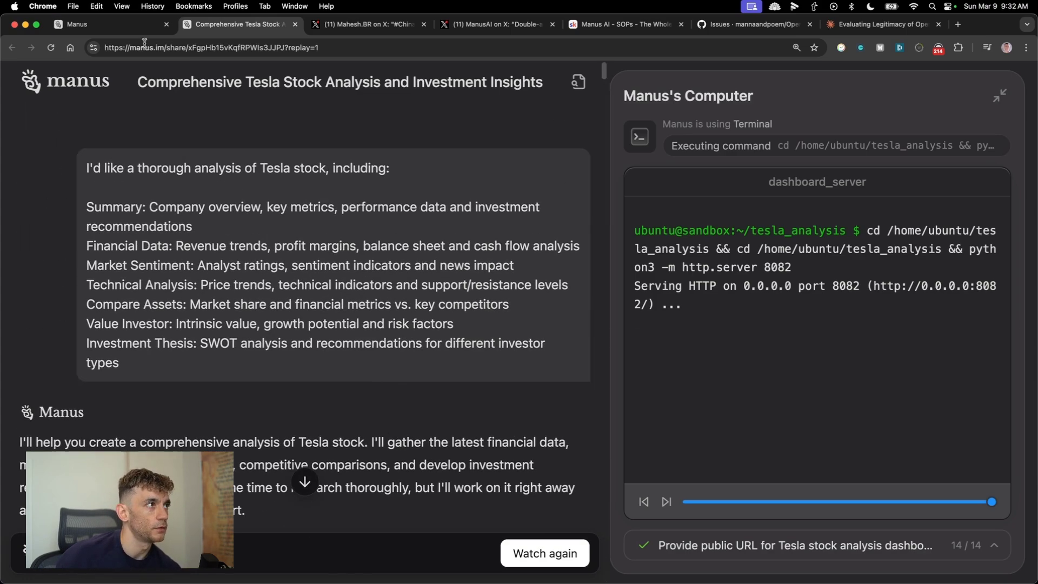
# Return to the Manus tab showing the Featured gallery with Trip to Japan and Tesla stock cards.
pyautogui.click(76, 24)
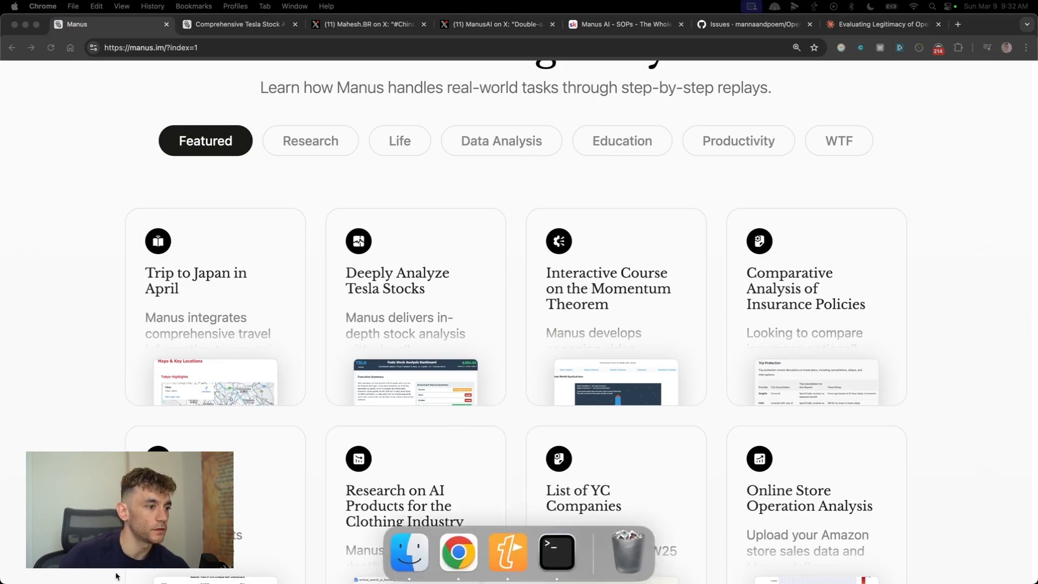
# Scroll through the Terminal run_flow.py log of the completed 7-day Tokyo itinerary.
pyautogui.moveTo(509, 575)
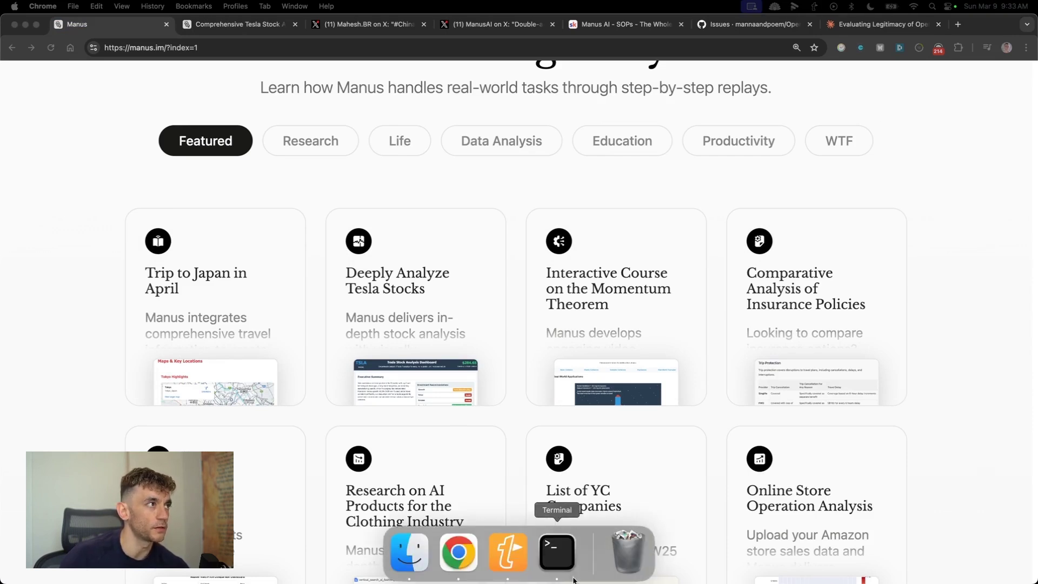
pyautogui.click(571, 549)
pyautogui.scroll(-10, 305, 433)
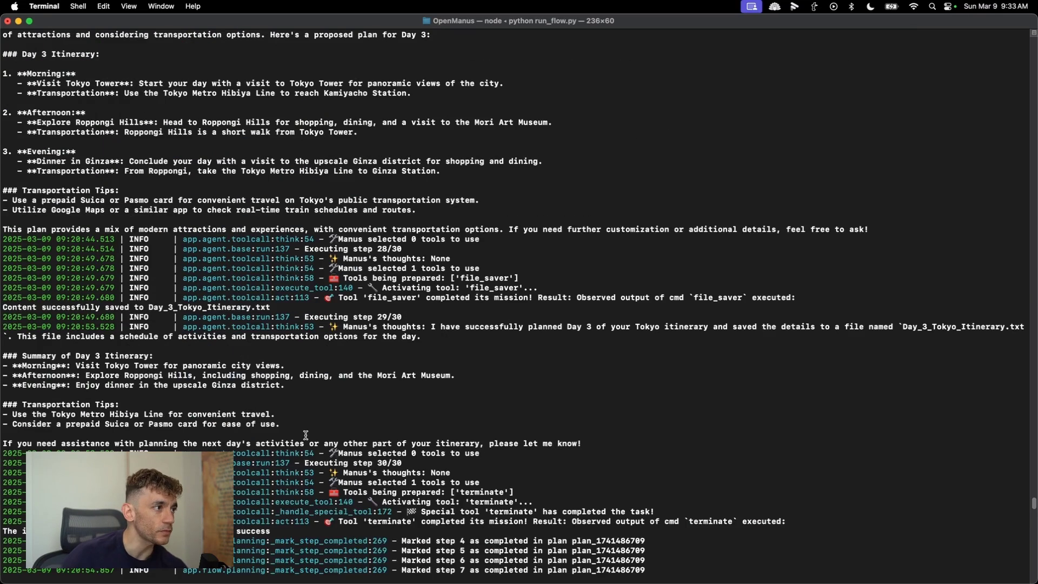
pyautogui.scroll(5, 305, 433)
pyautogui.scroll(5, 304, 433)
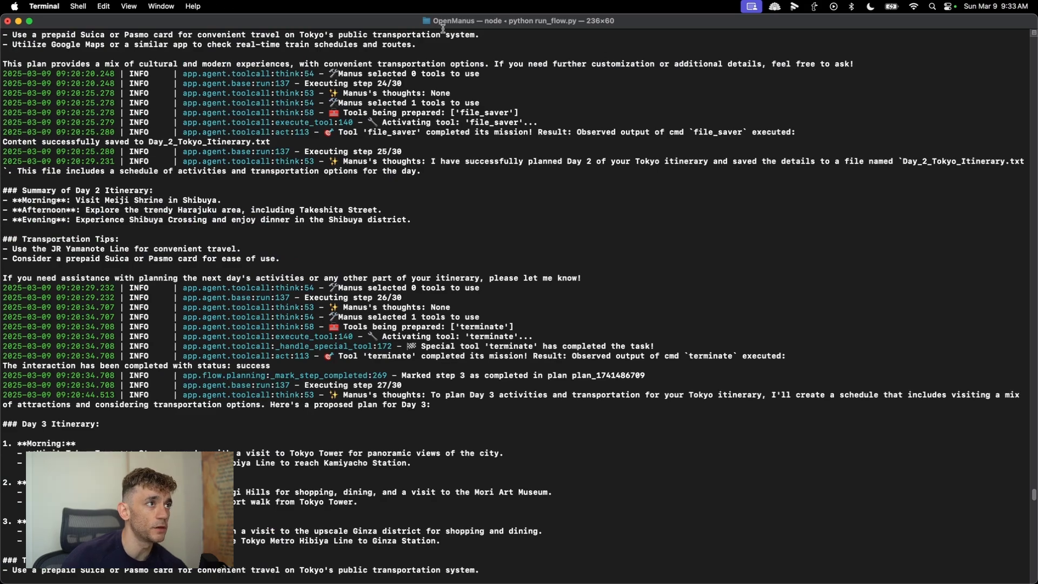
pyautogui.scroll(15, 442, 139)
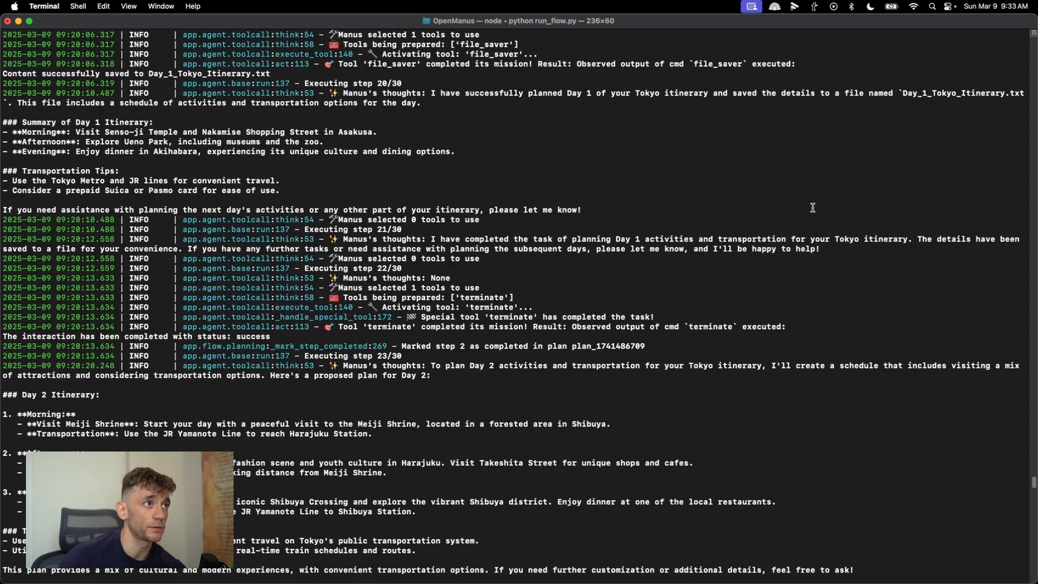
pyautogui.scroll(-18, 508, 310)
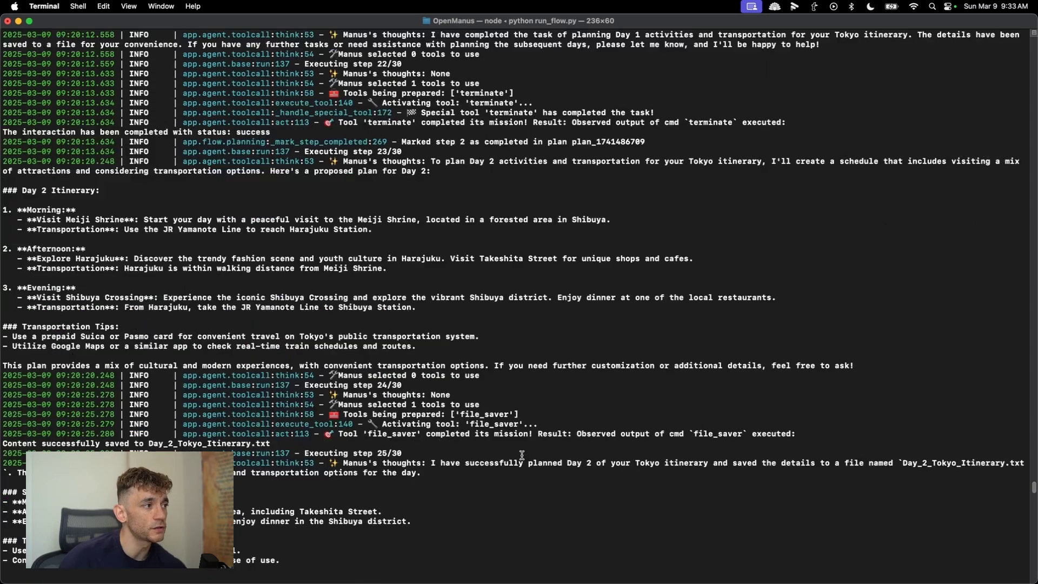
pyautogui.scroll(-15, 256, 111)
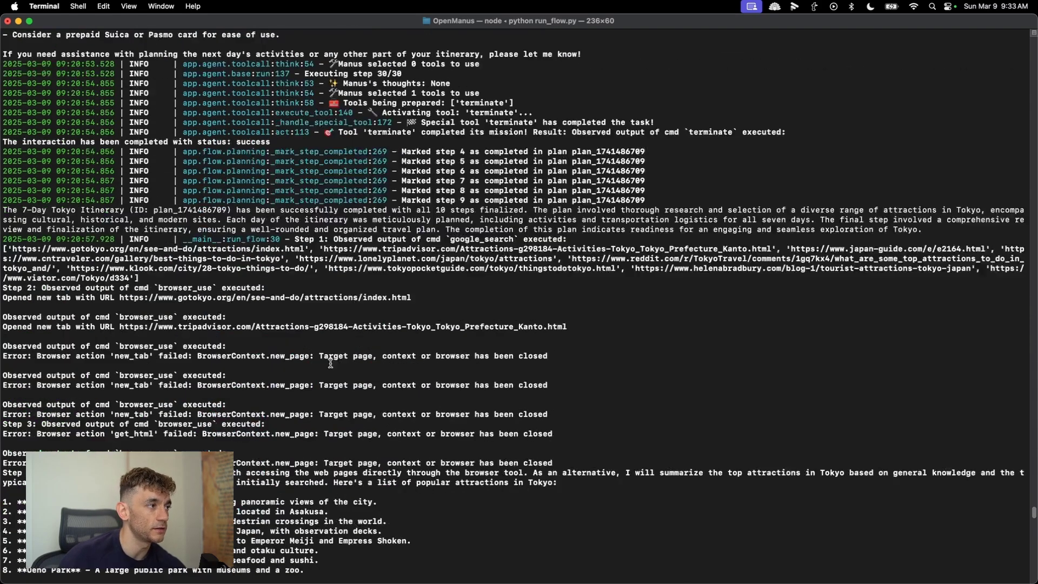
# Return to the Manus AI - SOPs lesson in Chrome and open its Claude installation review link.
pyautogui.click(425, 562)
pyautogui.click(459, 564)
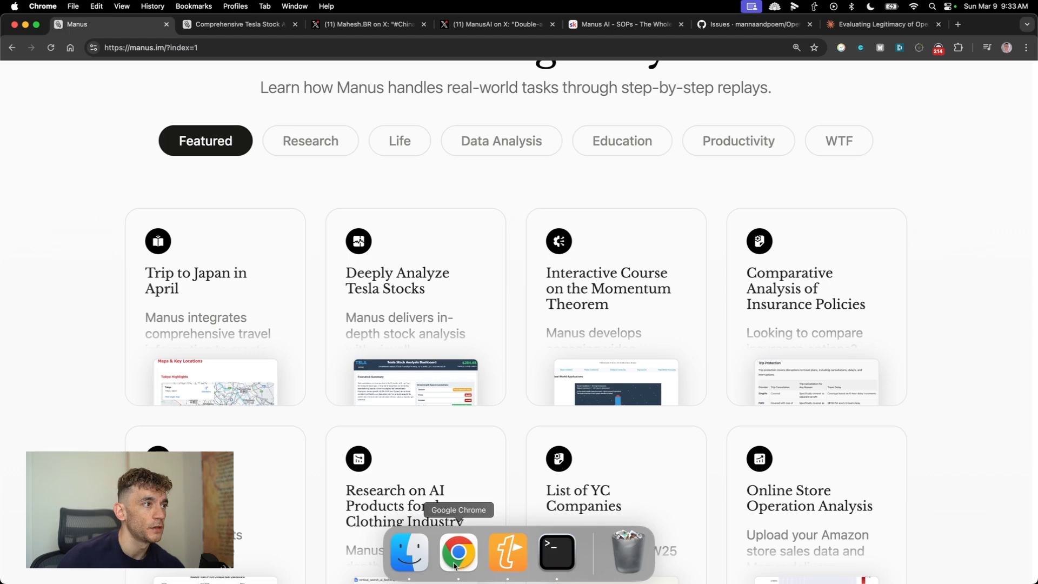
pyautogui.click(622, 24)
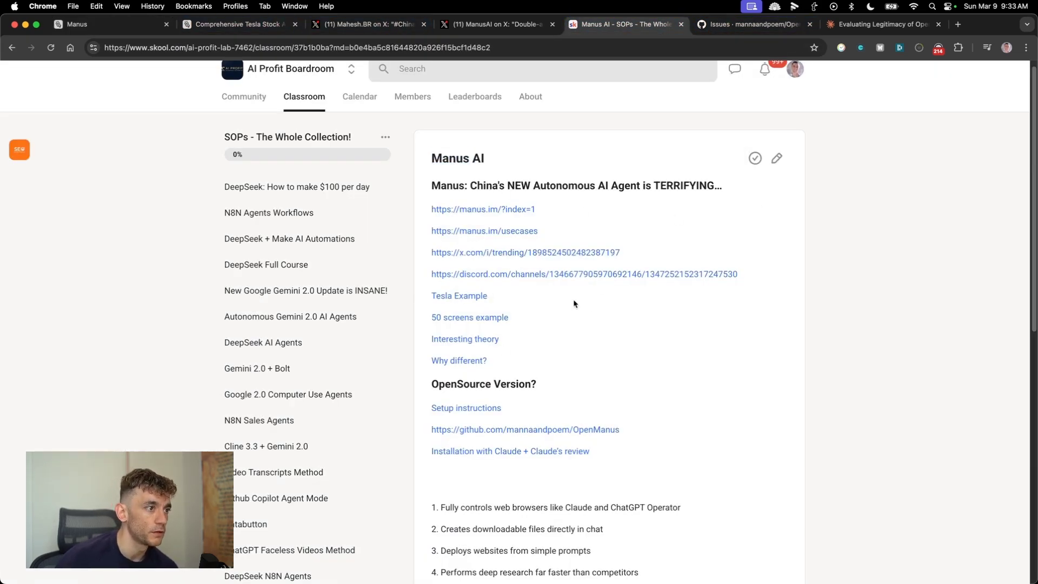
pyautogui.click(501, 452)
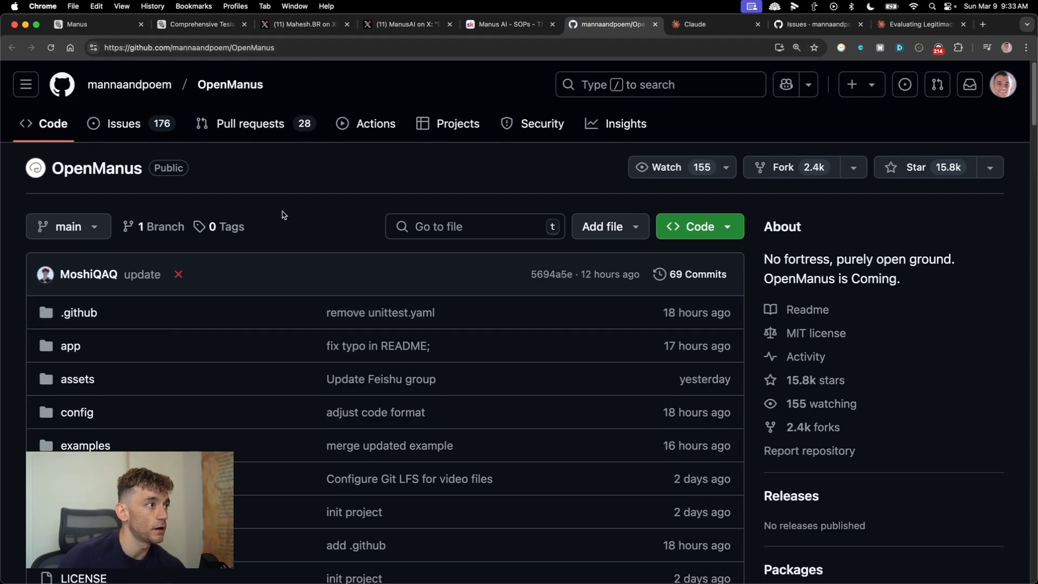
# Scroll the OpenManus README down to Installation, showing the conda, git clone and pip commands.
pyautogui.scroll(-10, 282, 362)
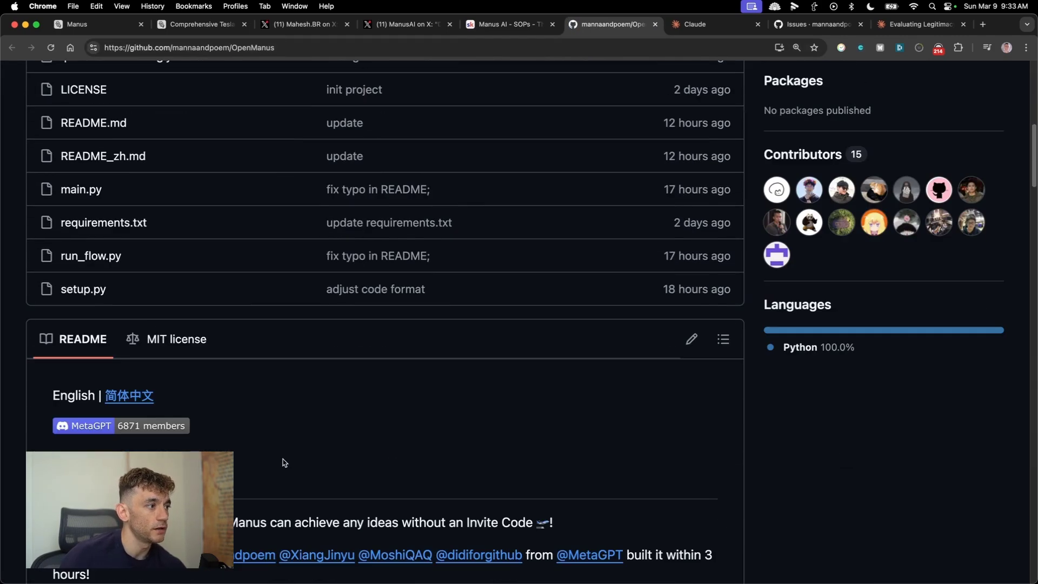
pyautogui.scroll(-5, 284, 462)
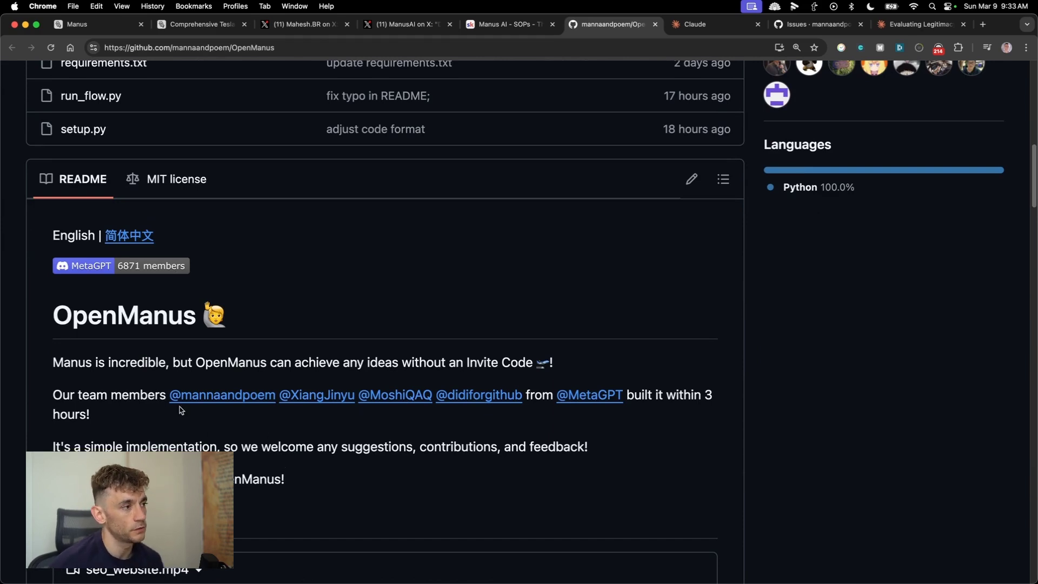
pyautogui.scroll(-6, 297, 392)
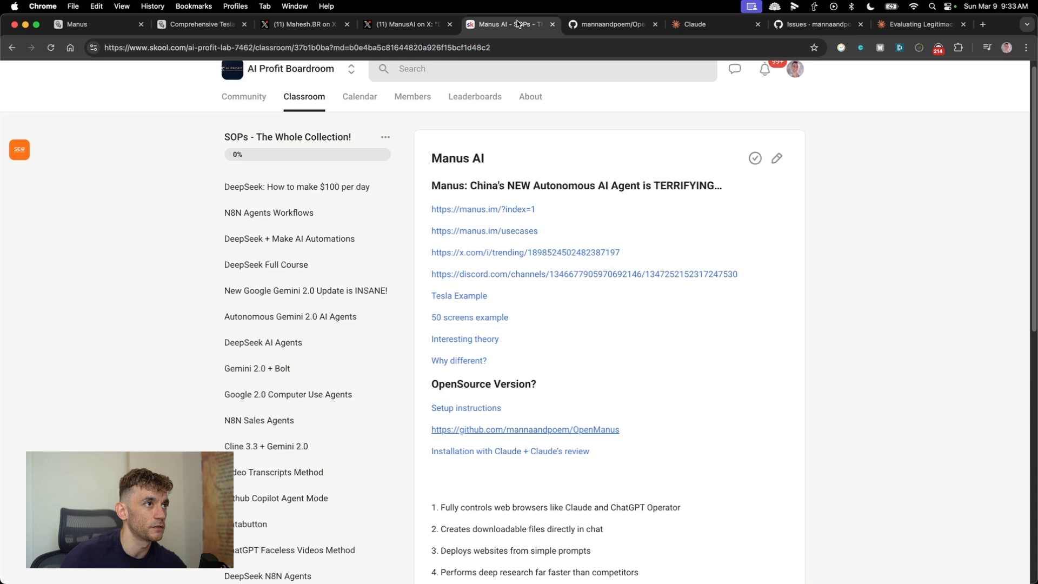
pyautogui.click(508, 23)
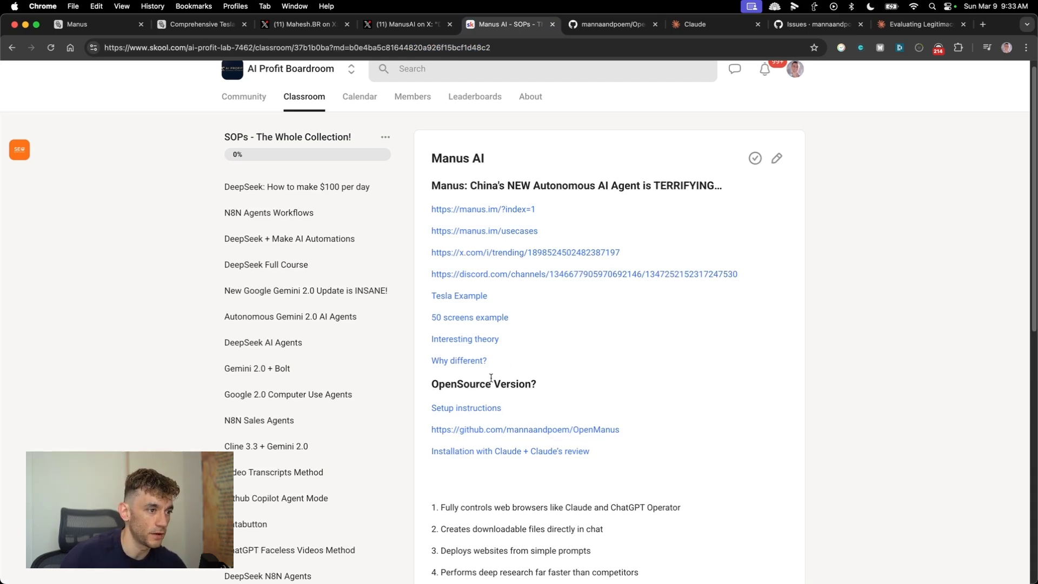
pyautogui.click(612, 24)
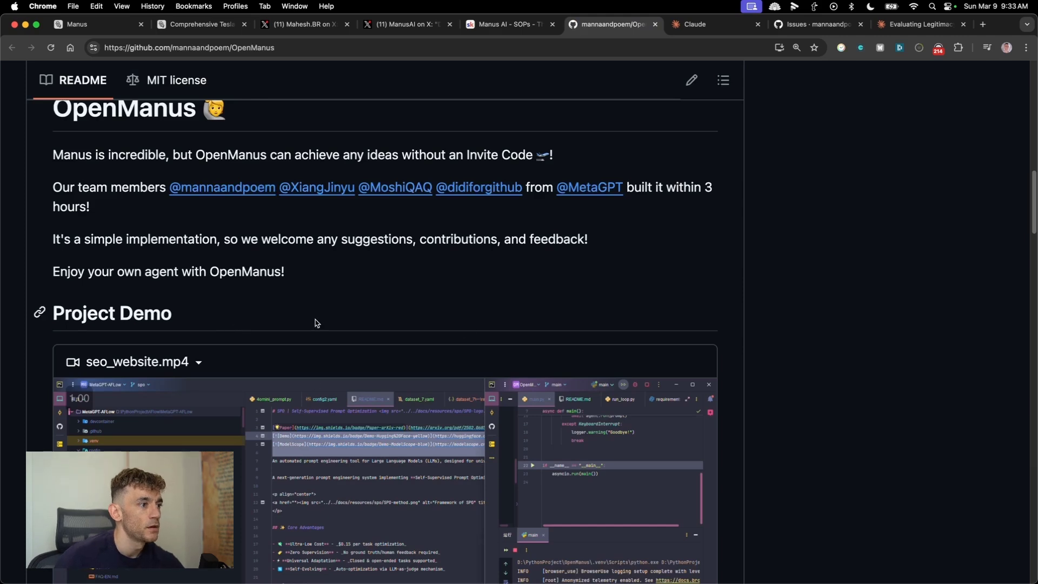
pyautogui.scroll(-5, 341, 322)
pyautogui.scroll(10, 739, 459)
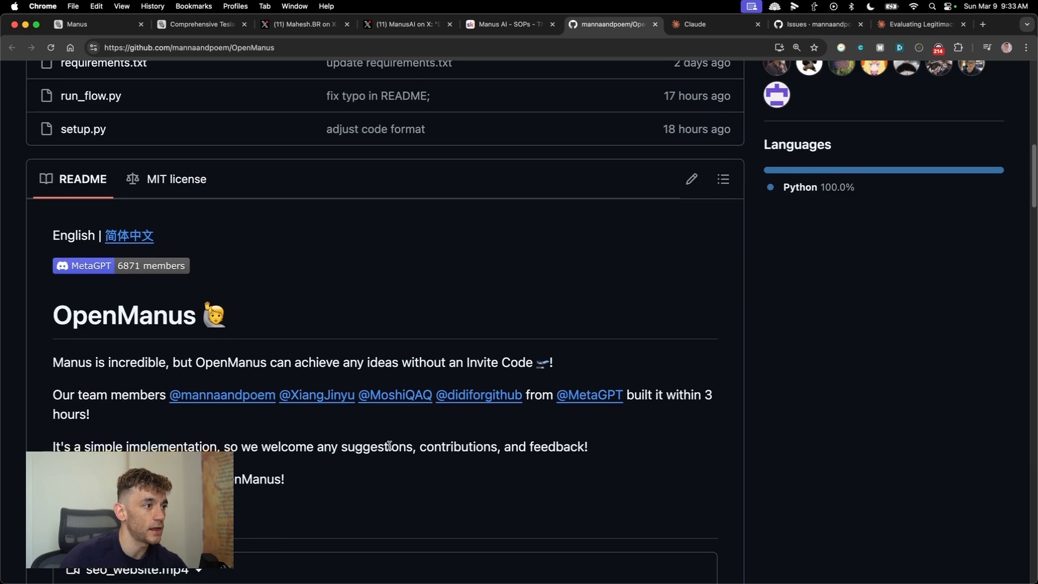
pyautogui.scroll(-4, 308, 355)
pyautogui.scroll(-12, 252, 337)
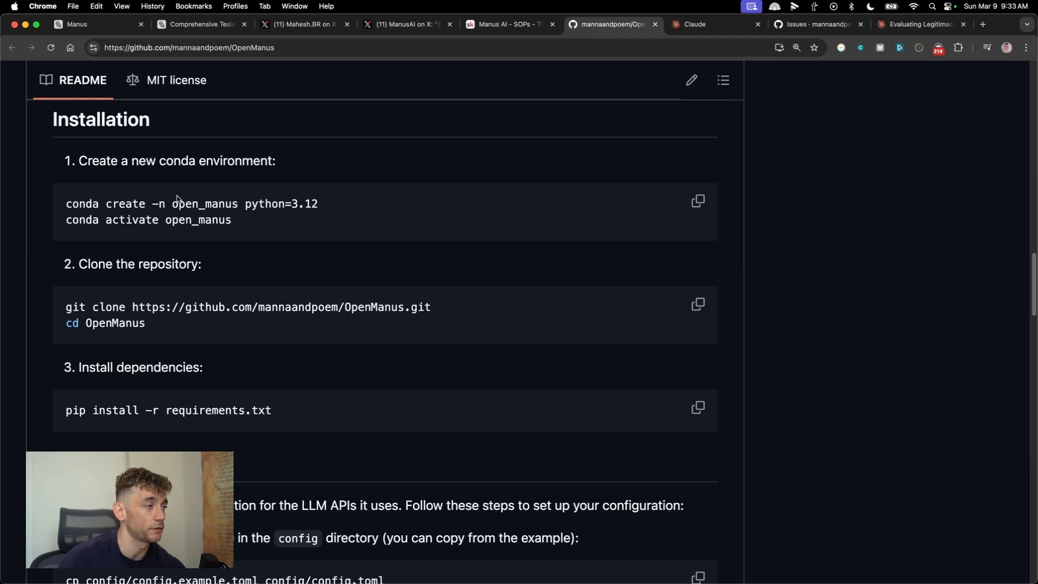
# Highlight the conda environment, git clone and pip install commands in the Installation steps.
pyautogui.moveTo(57, 167); pyautogui.dragTo(274, 154)
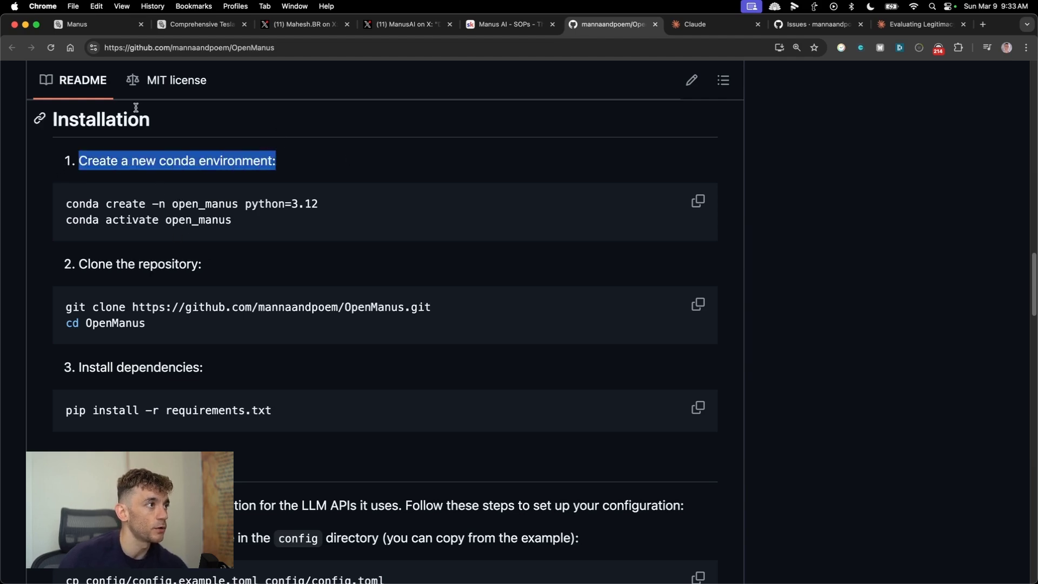
pyautogui.click(45, 253)
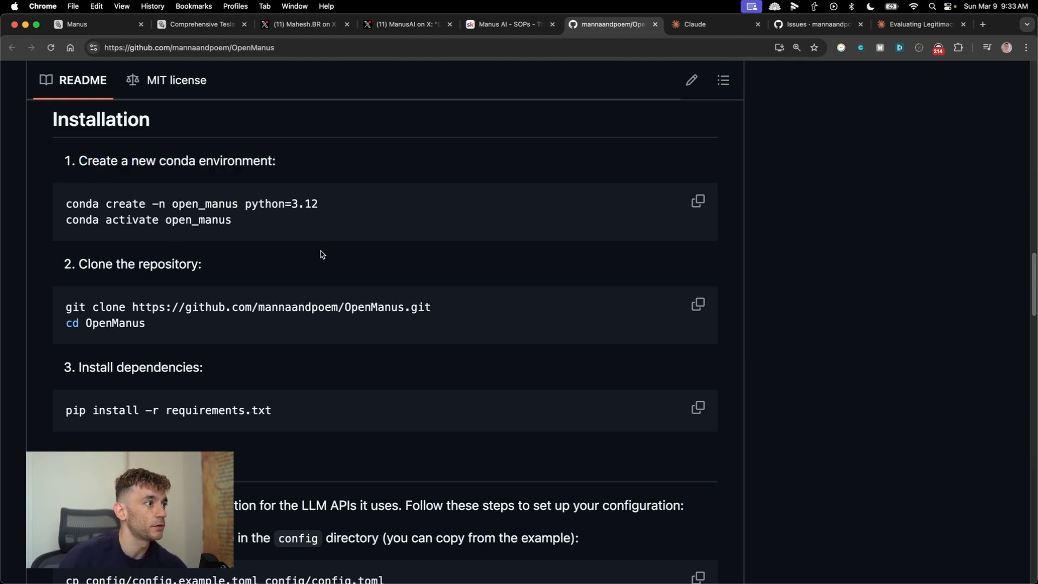
pyautogui.scroll(-2, 269, 380)
pyautogui.moveTo(74, 274); pyautogui.dragTo(262, 304)
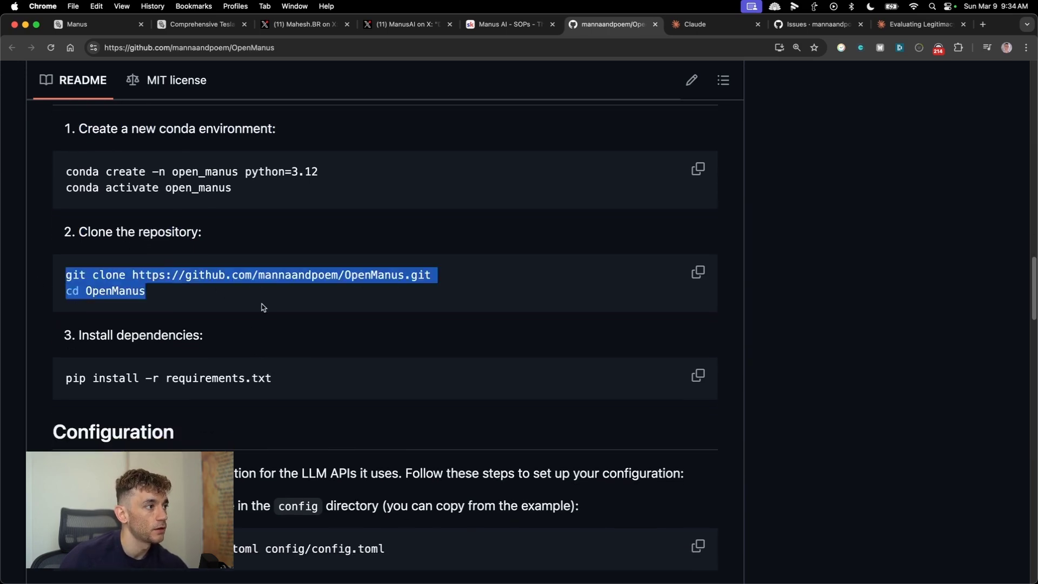
pyautogui.click(262, 304)
pyautogui.moveTo(54, 377); pyautogui.dragTo(322, 403)
# Scroll through the README's run instructions, roadmap and star history.
pyautogui.scroll(-8, 327, 405)
pyautogui.scroll(-10, 324, 405)
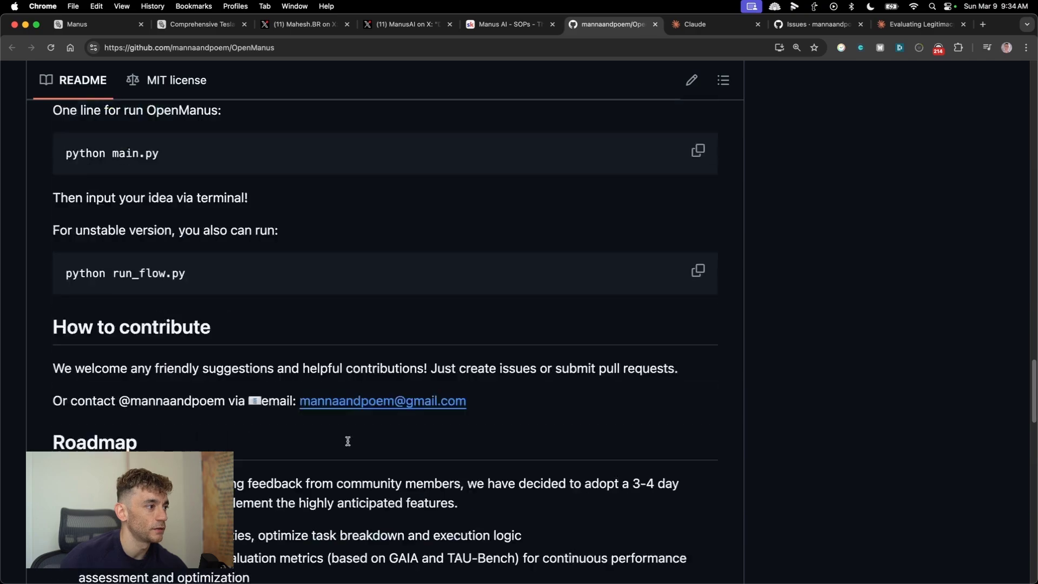
pyautogui.scroll(-8, 321, 425)
pyautogui.scroll(3, 322, 424)
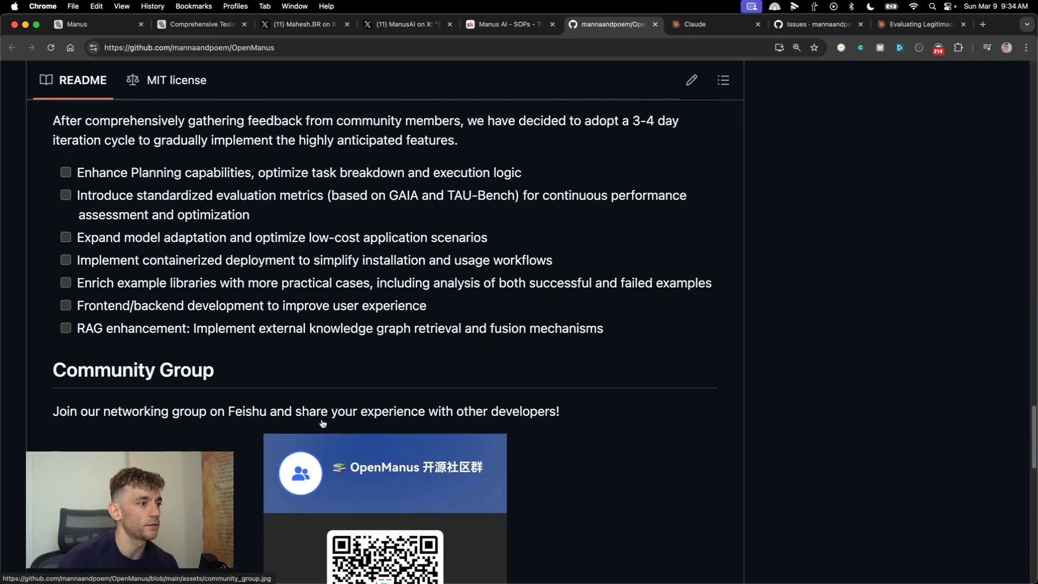
pyautogui.scroll(-6, 290, 471)
pyautogui.click(495, 23)
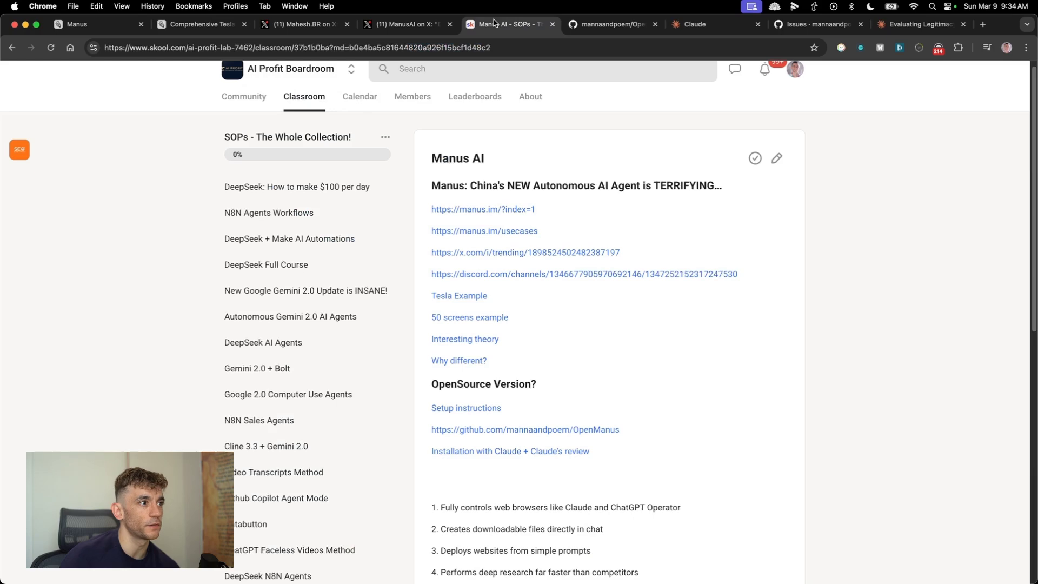
pyautogui.hotkey('ctrl', 'Tab')
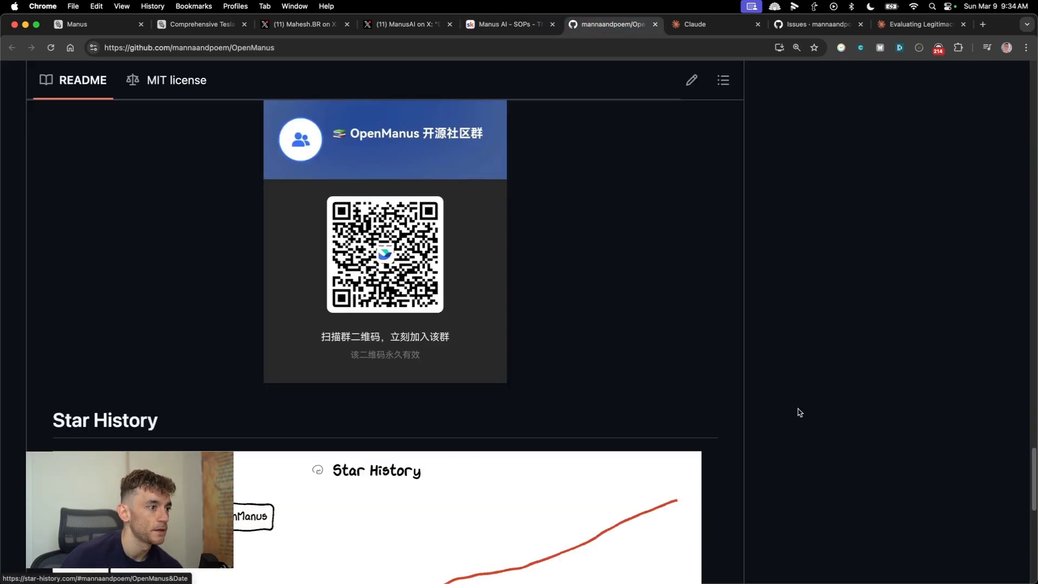
pyautogui.scroll(-6, 800, 411)
pyautogui.scroll(20, 799, 412)
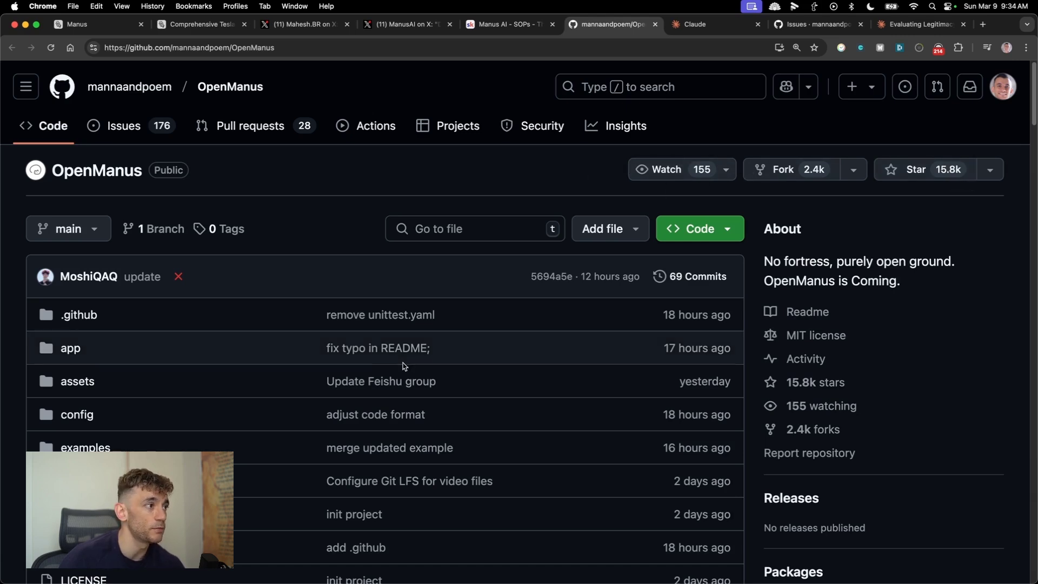
# Highlight the README introduction paragraphs about the team building it within 3 hours.
pyautogui.scroll(-10, 233, 373)
pyautogui.scroll(10, 234, 392)
pyautogui.scroll(-10, 92, 210)
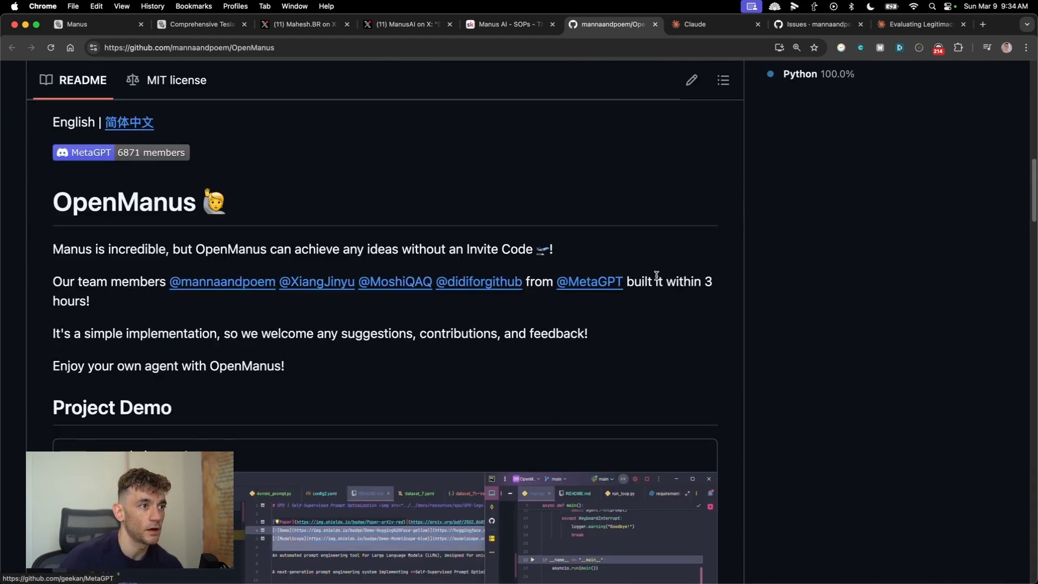
pyautogui.moveTo(52, 282); pyautogui.dragTo(215, 299)
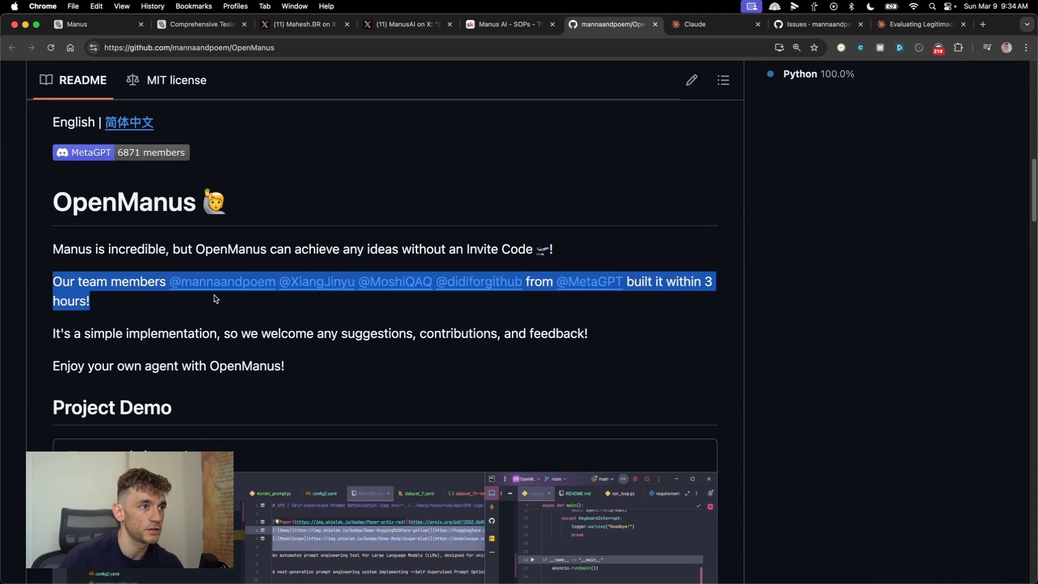
pyautogui.click(583, 316)
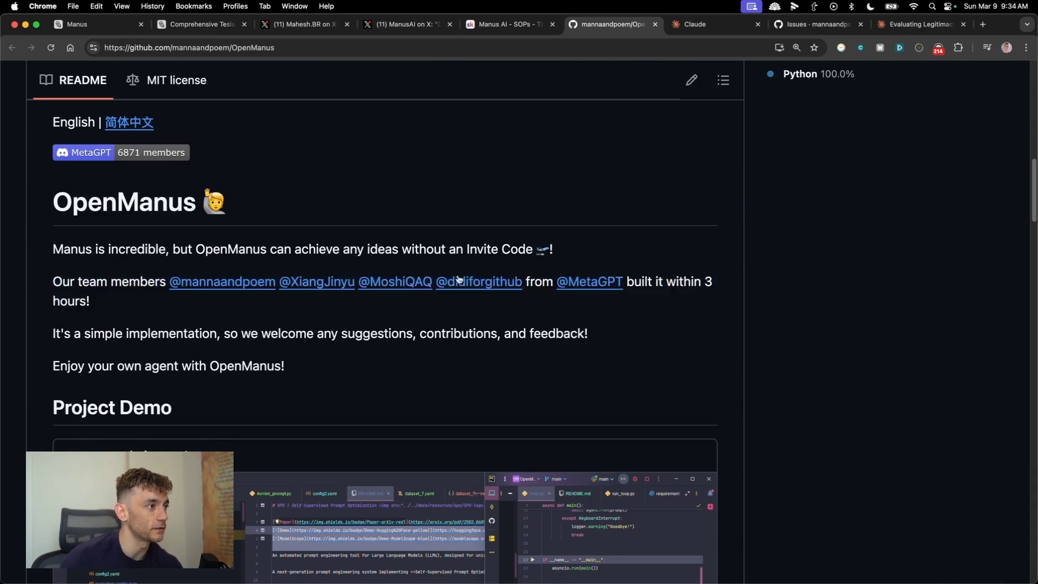
pyautogui.moveTo(54, 249); pyautogui.dragTo(422, 371)
pyautogui.click(418, 362)
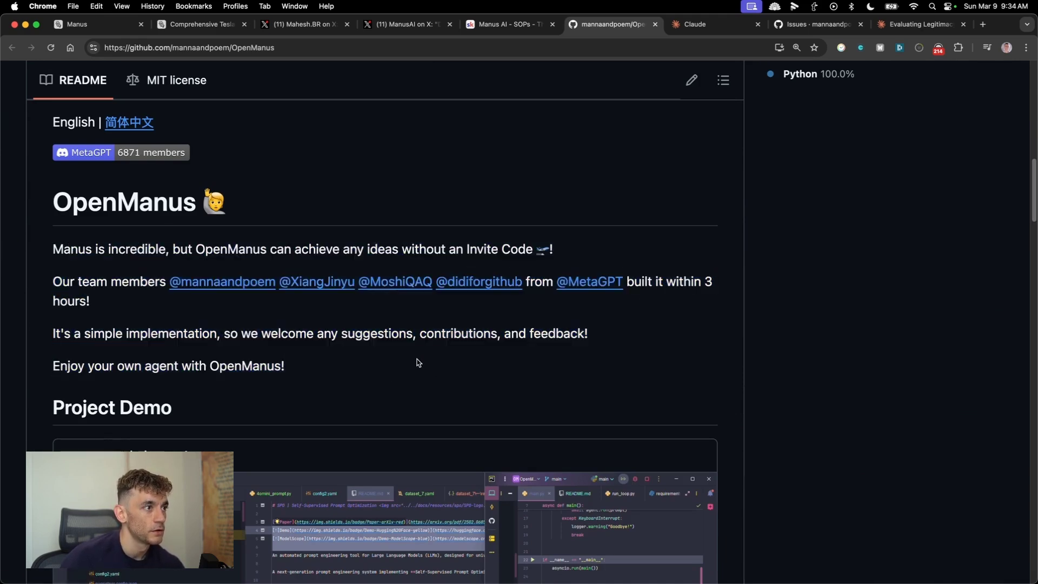
# Start Manus sign-up, noting the required invitation code, and open the invitation request form.
pyautogui.click(98, 24)
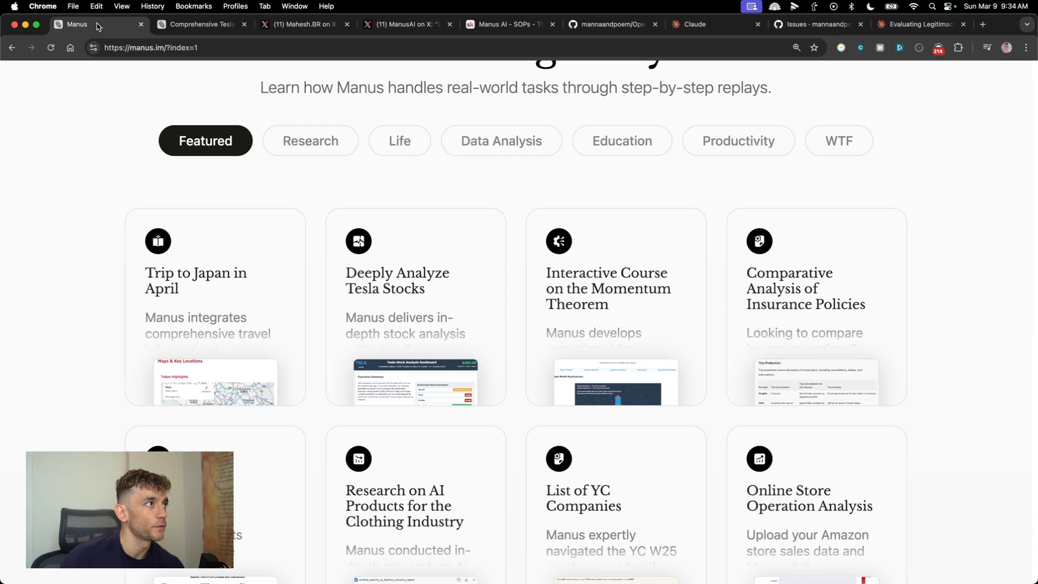
pyautogui.scroll(15, 841, 207)
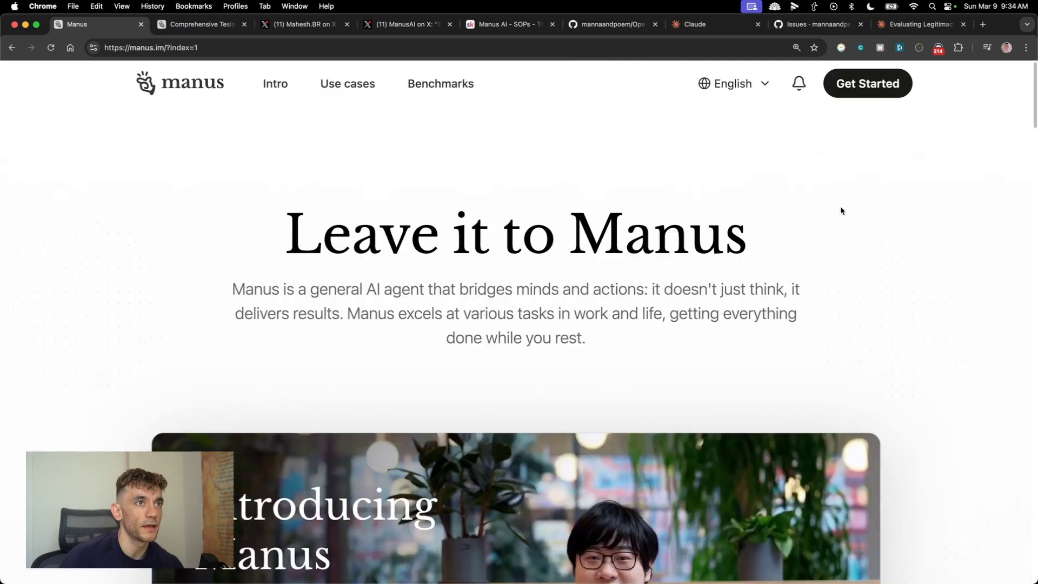
pyautogui.click(872, 89)
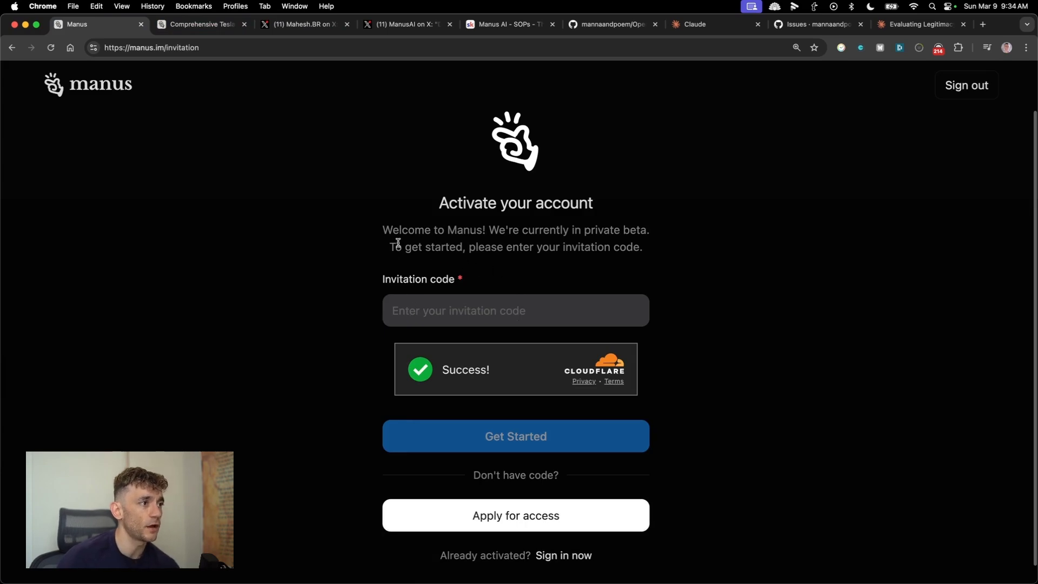
pyautogui.moveTo(346, 273); pyautogui.dragTo(520, 275)
pyautogui.click(476, 304)
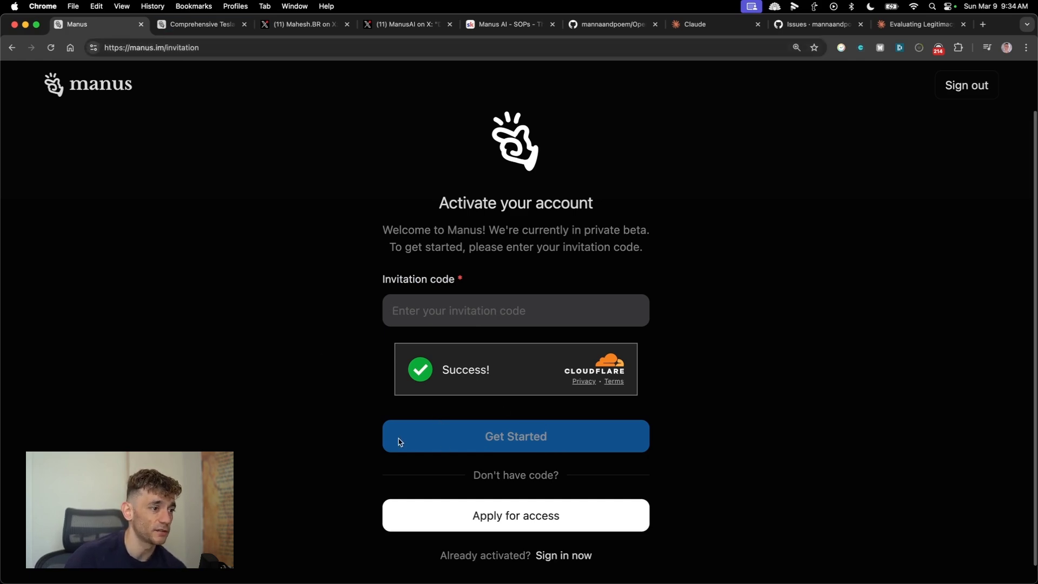
pyautogui.click(540, 529)
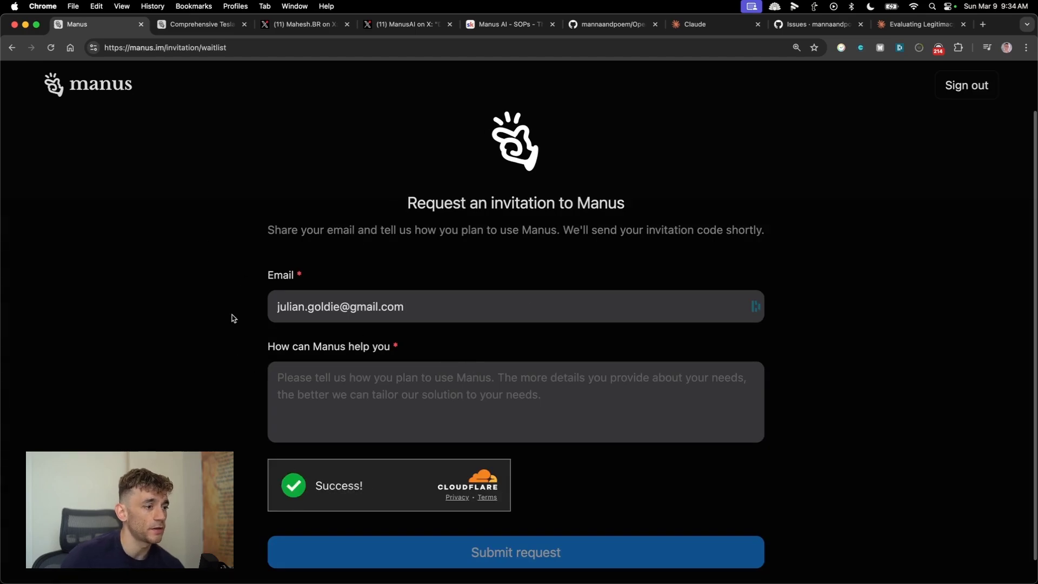
# Go back to account activation and try signing in to Manus instead.
pyautogui.click(12, 47)
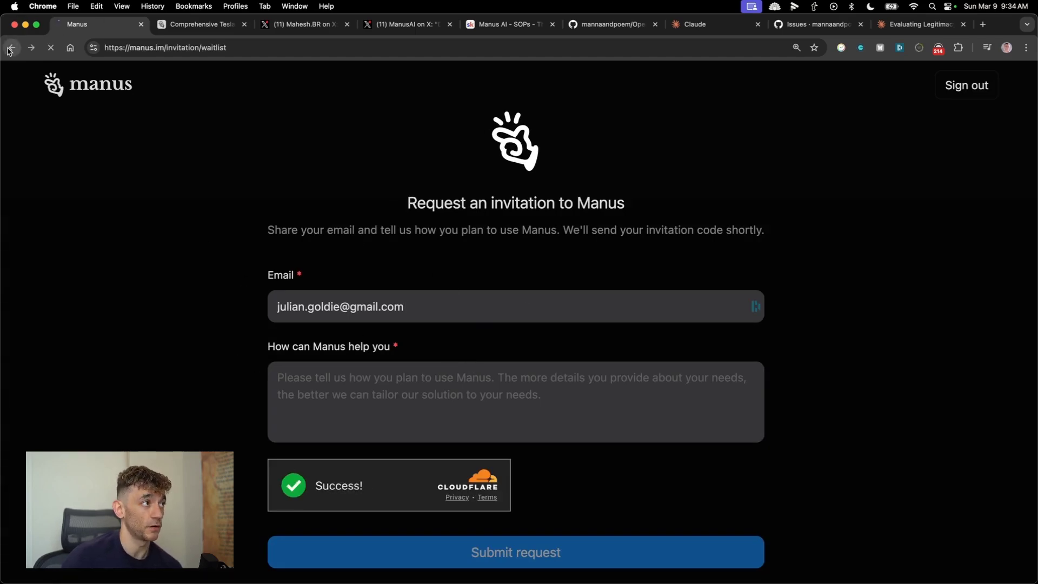
pyautogui.scroll(-1, 658, 556)
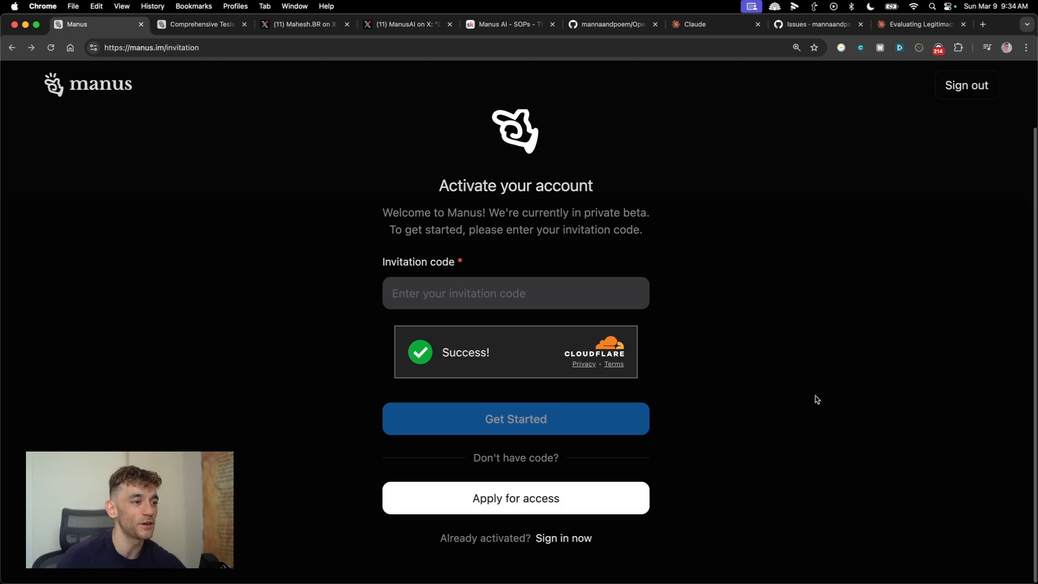
pyautogui.click(571, 540)
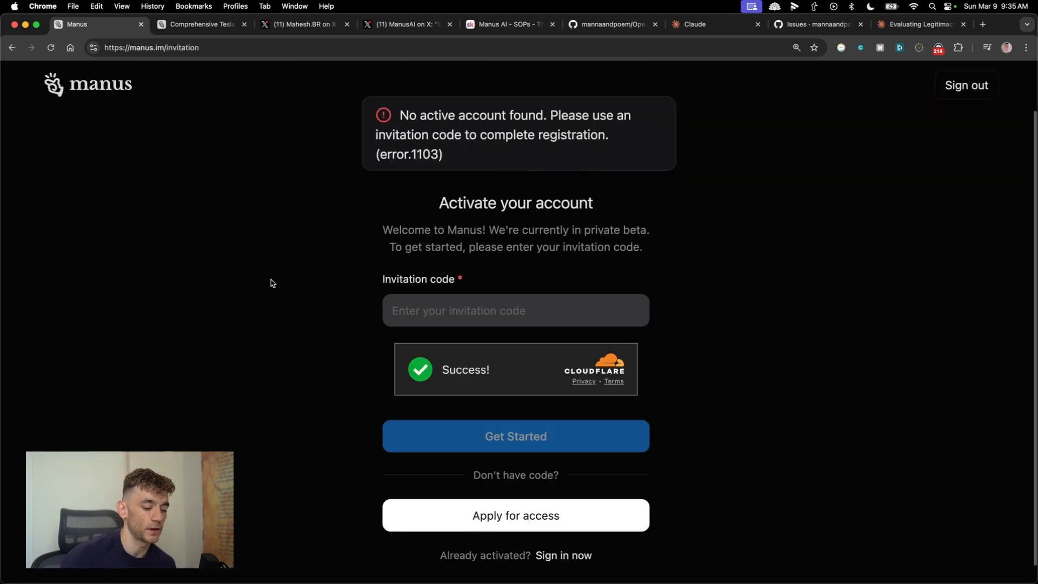
# Open Discord in a new browser tab.
pyautogui.press('super+t')
pyautogui.write('di')
pyautogui.press('Return')
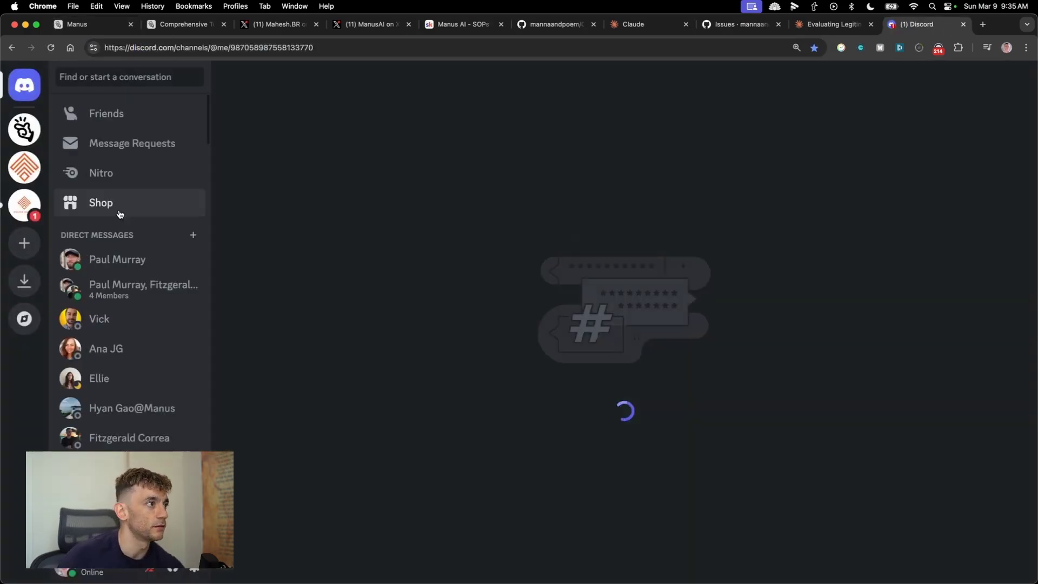
# Open the Manus AI #announcement channel and highlight the five invitation codes and first-come note.
pyautogui.click(24, 129)
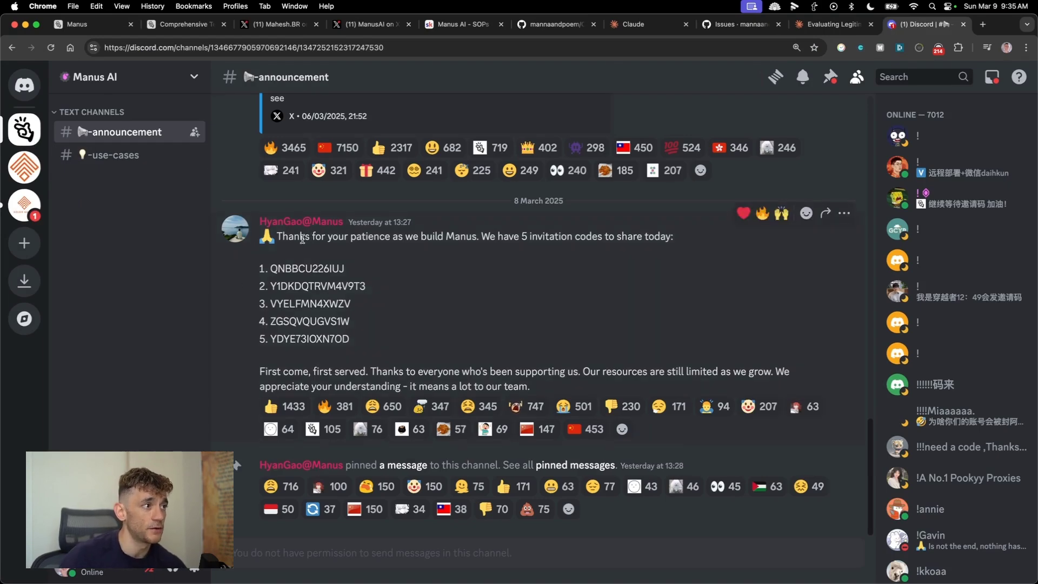
pyautogui.moveTo(281, 236); pyautogui.dragTo(254, 268)
pyautogui.click(420, 259)
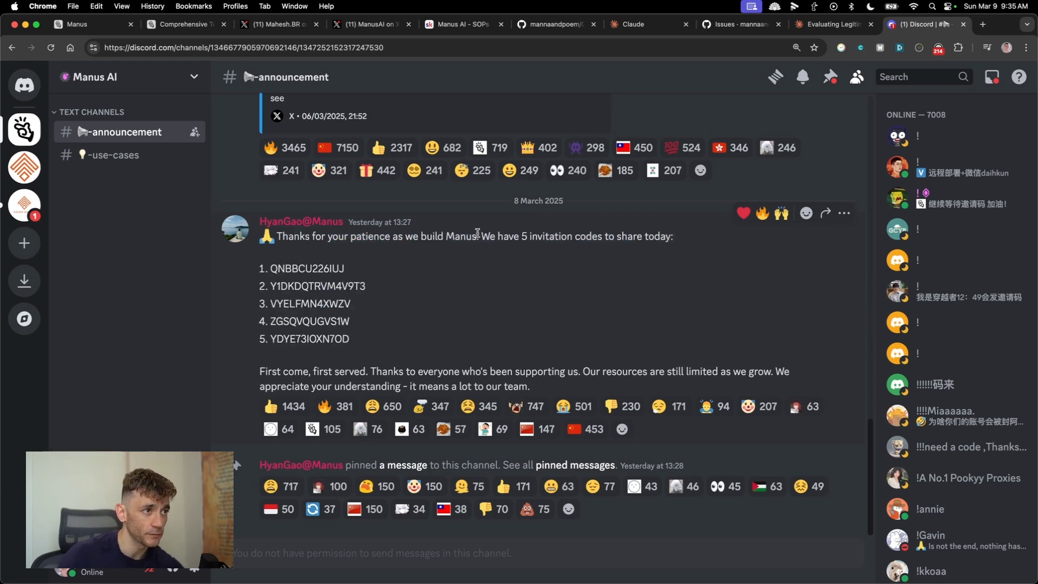
pyautogui.moveTo(286, 238); pyautogui.dragTo(466, 355)
pyautogui.click(466, 356)
pyautogui.moveTo(246, 376); pyautogui.dragTo(377, 364)
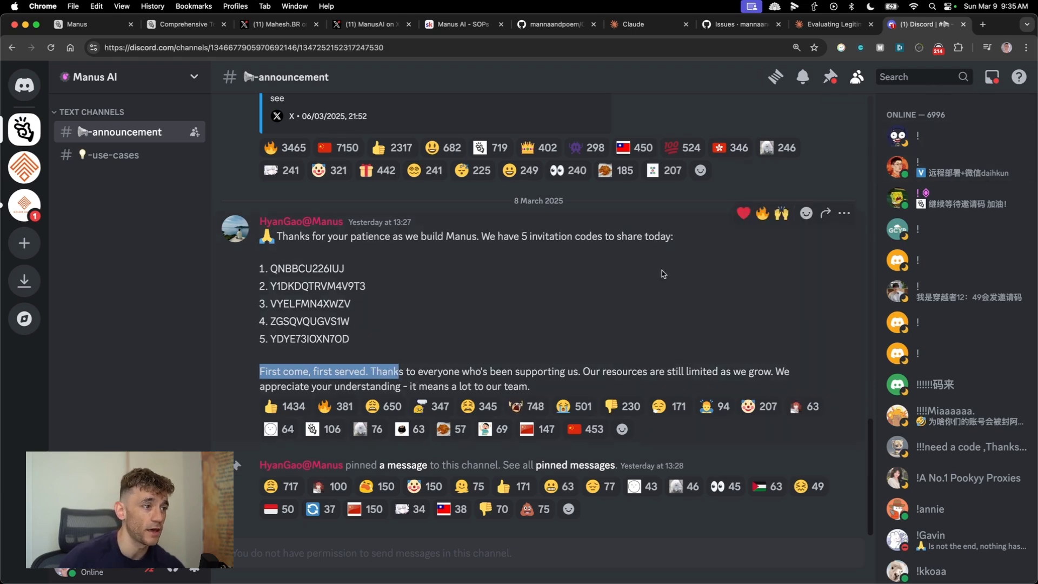
pyautogui.tripleClick(619, 371)
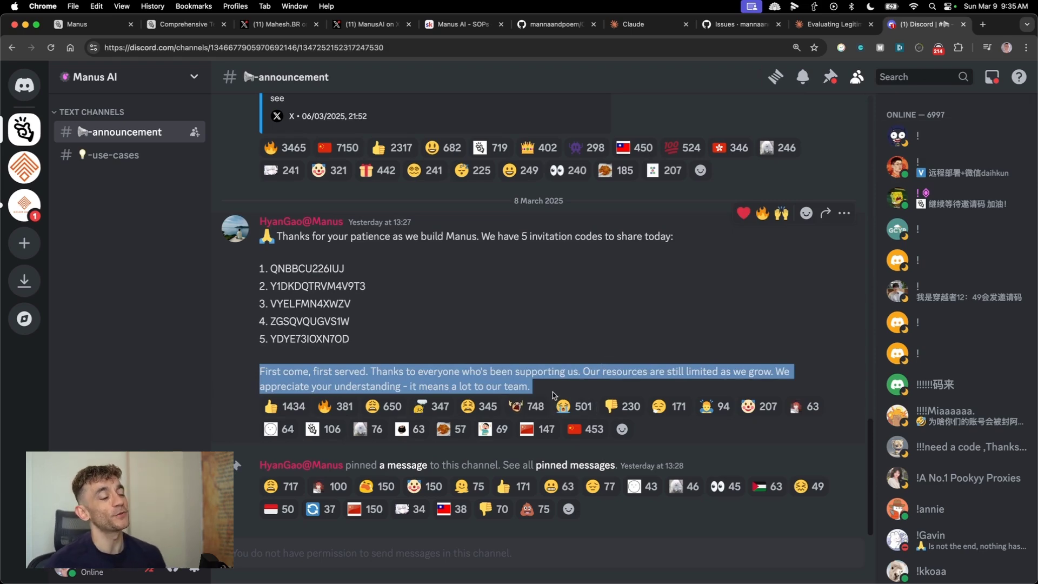
pyautogui.click(460, 227)
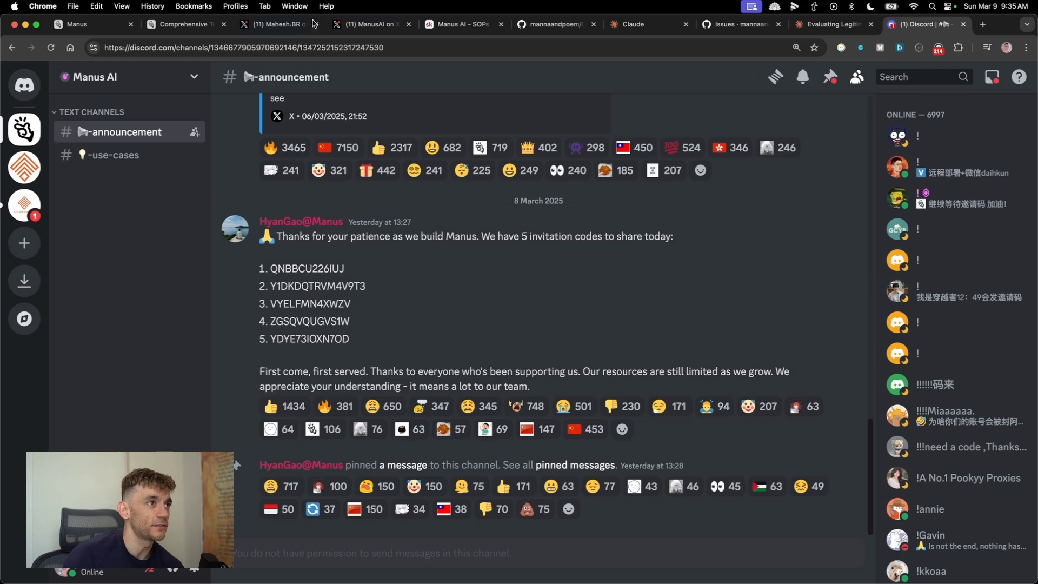
# Revisit the OpenManus repository page, briefly checking the Terminal window.
pyautogui.click(533, 25)
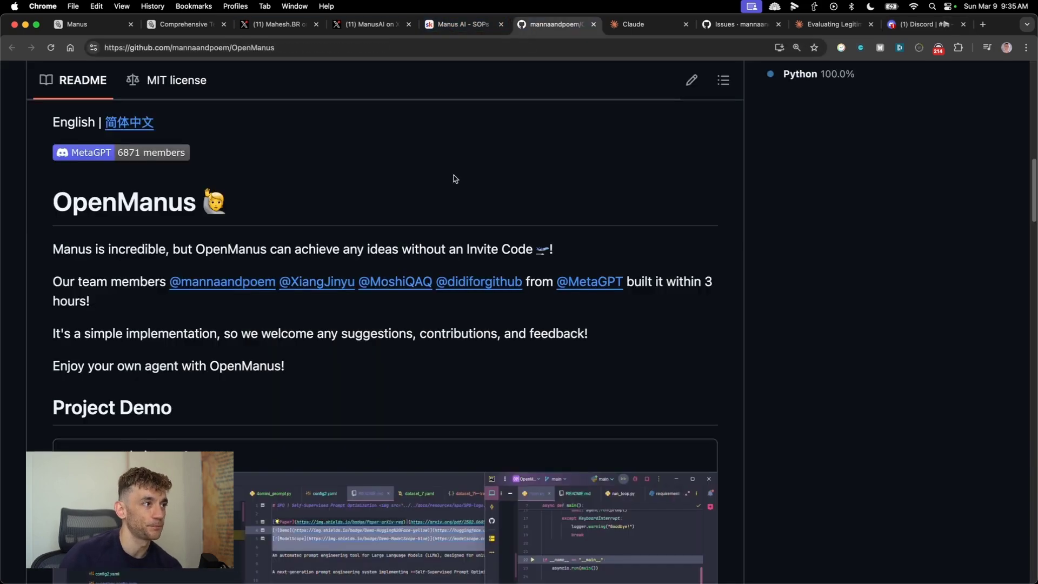
pyautogui.scroll(-5, 347, 421)
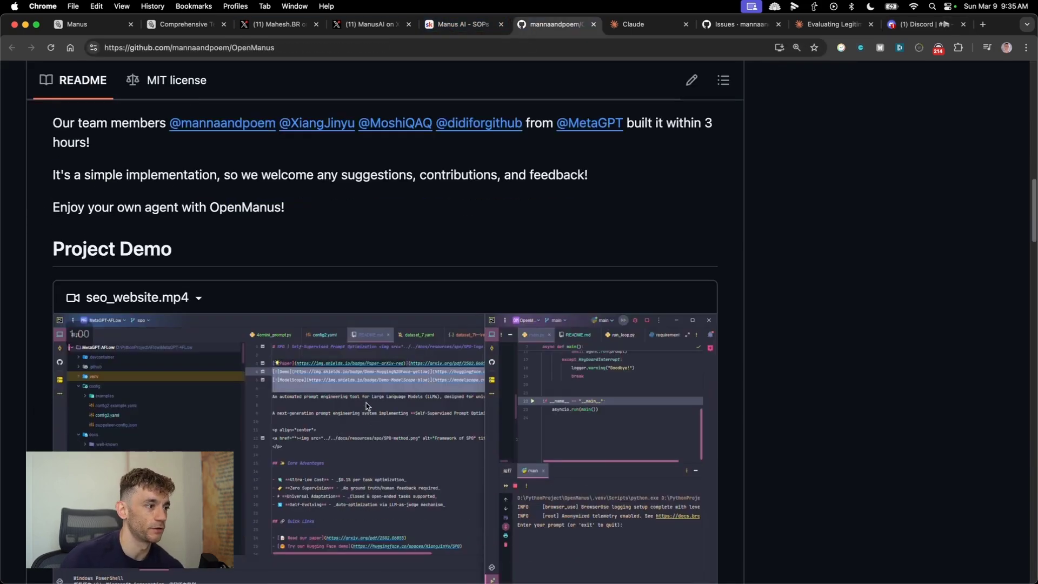
pyautogui.scroll(-3, 321, 385)
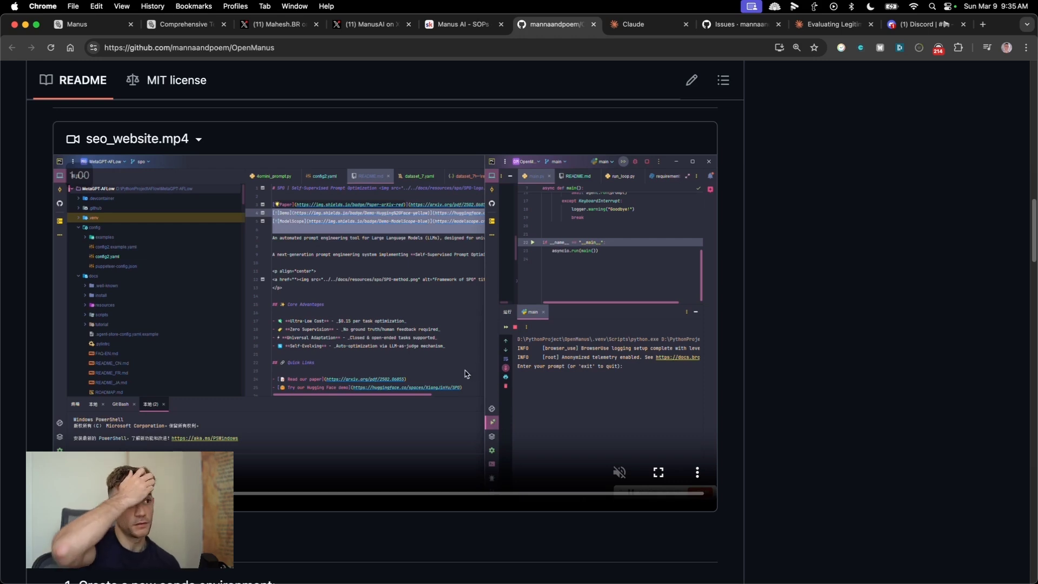
pyautogui.moveTo(454, 582)
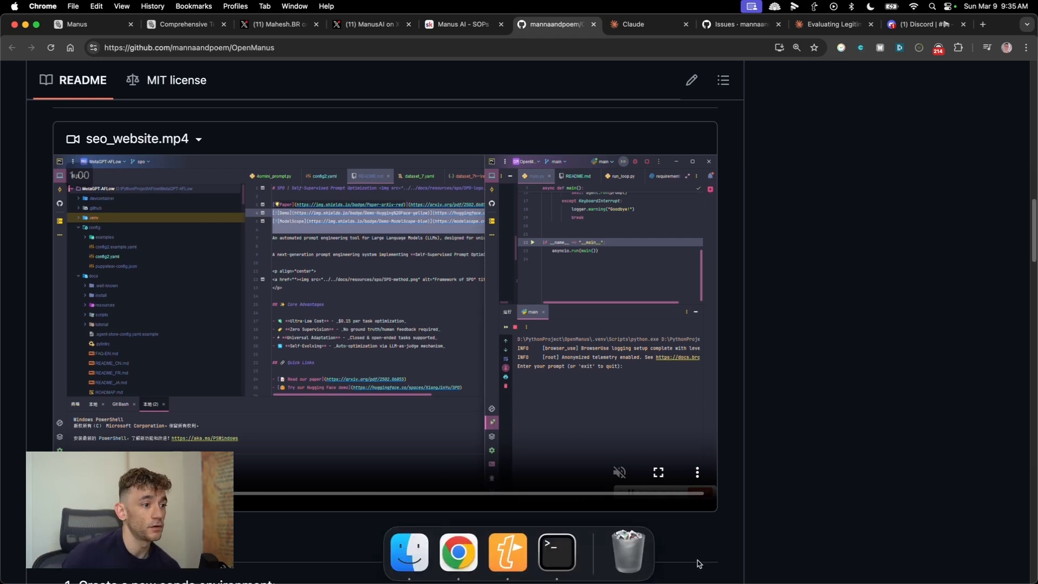
pyautogui.click(557, 552)
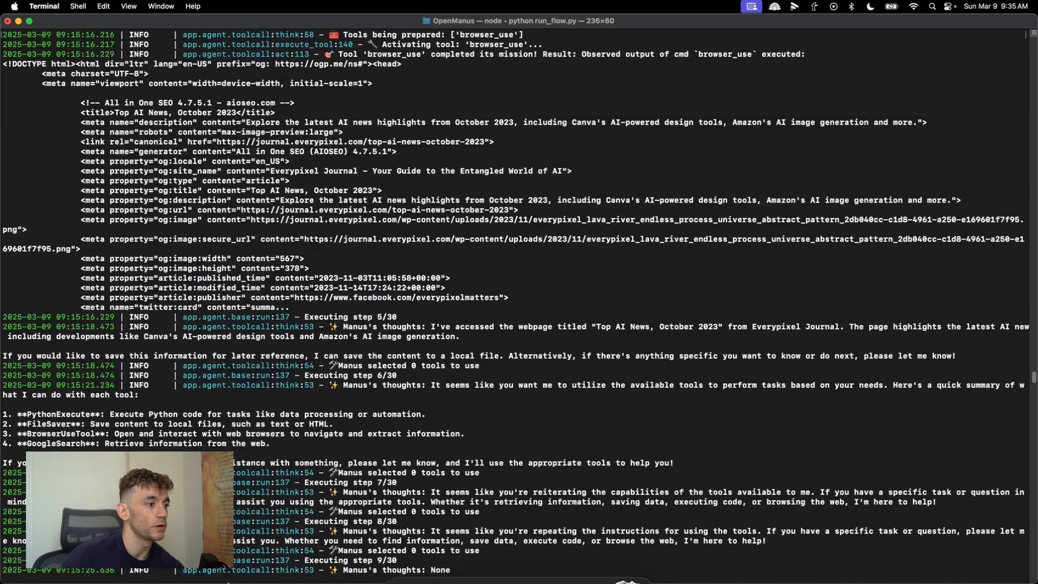
pyautogui.click(460, 550)
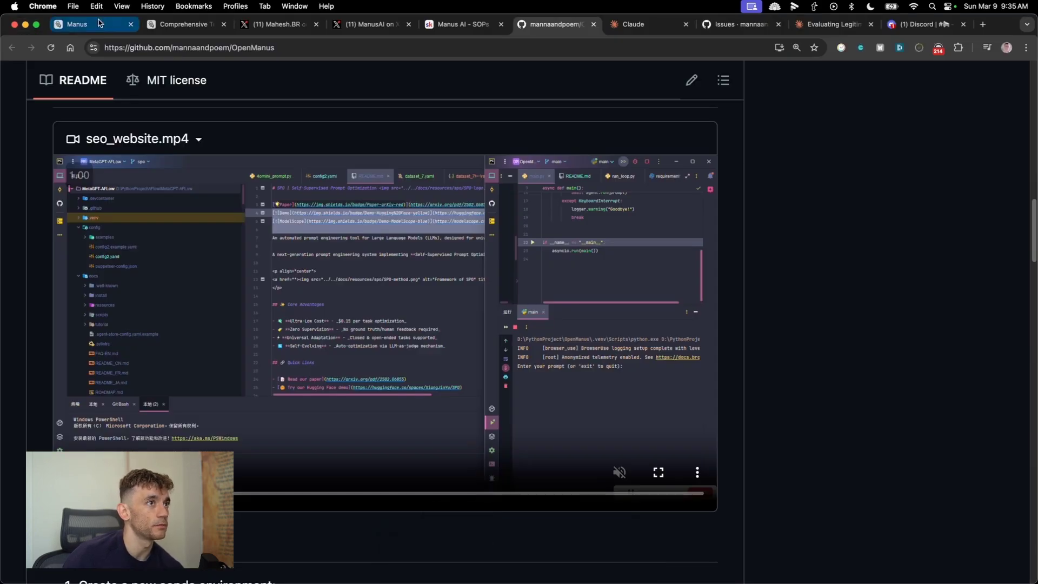
# Reveal the shared Claude chat and copy its suggested Tokyo itinerary prompt.
pyautogui.click(632, 24)
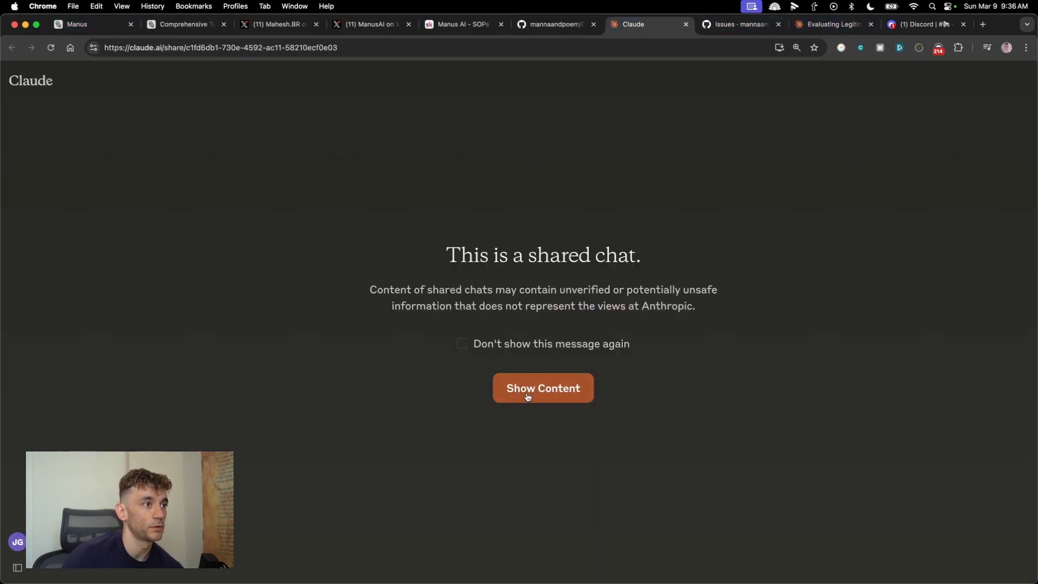
pyautogui.click(528, 397)
pyautogui.scroll(10, 639, 217)
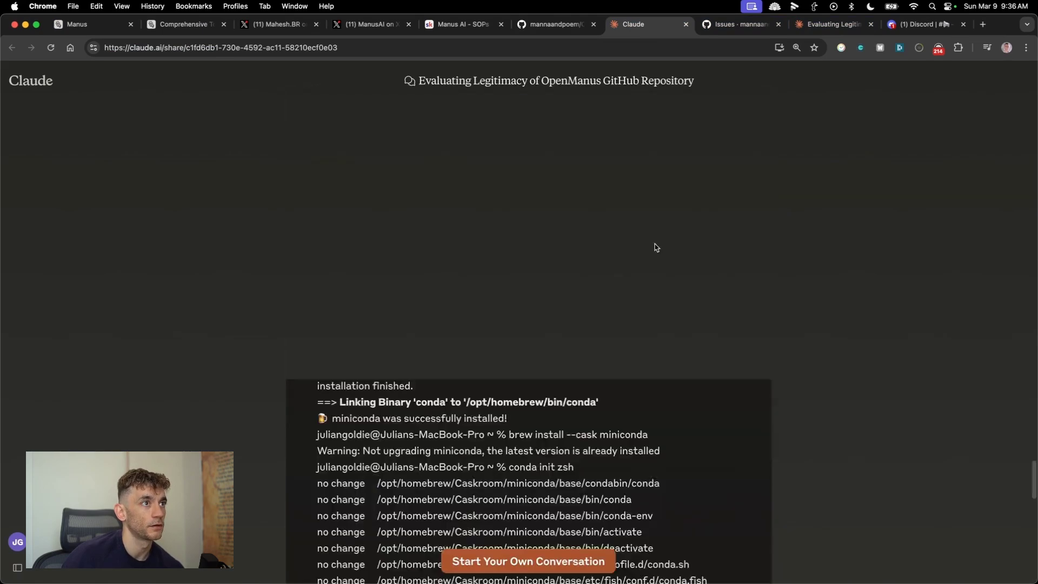
pyautogui.hotkey('ctrl', 'Tab')
pyautogui.hotkey('ctrl', 'Tab')
pyautogui.click(713, 331)
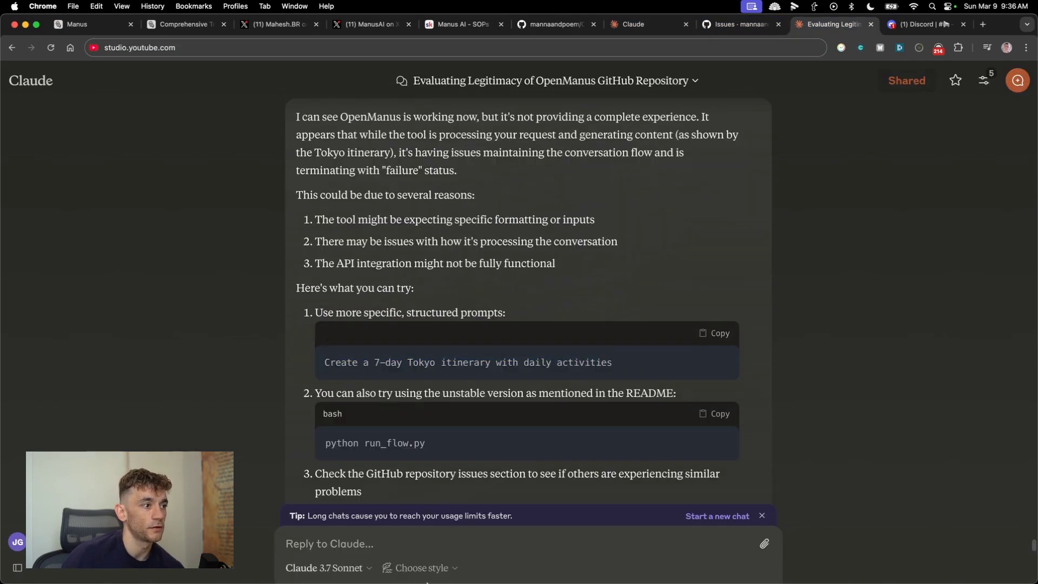
# Bring the OpenManus Terminal forward and enlarge its text two sizes.
pyautogui.click(557, 552)
pyautogui.scroll(-20, 508, 442)
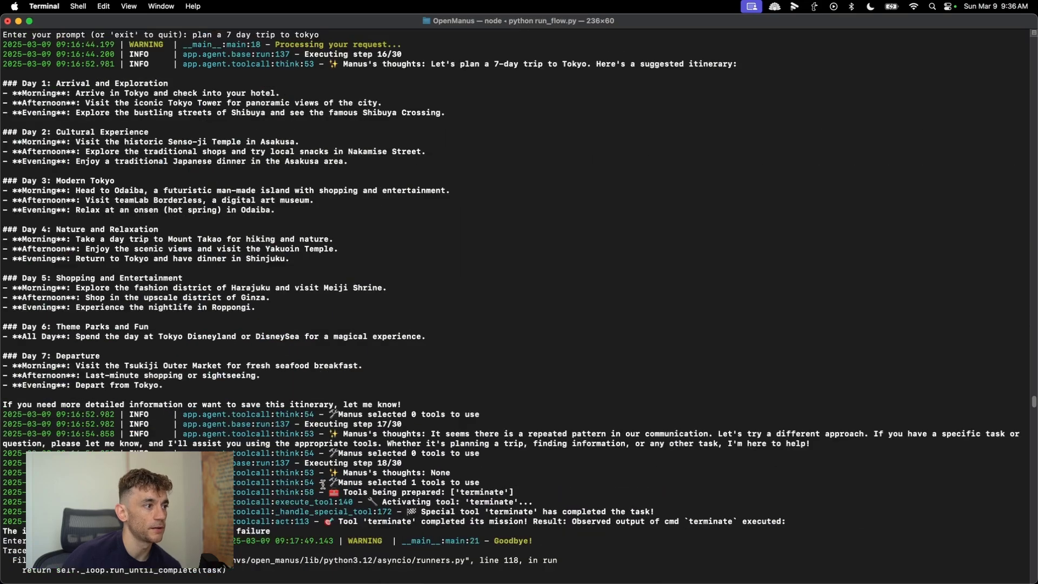
pyautogui.scroll(-15, 269, 531)
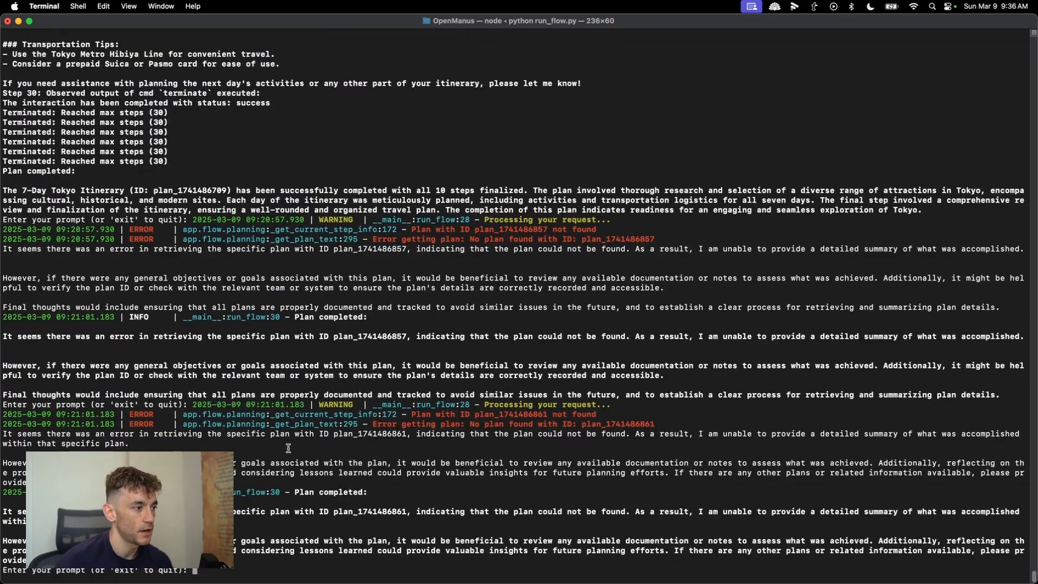
pyautogui.press('super+plus')
pyautogui.press('super+plus')
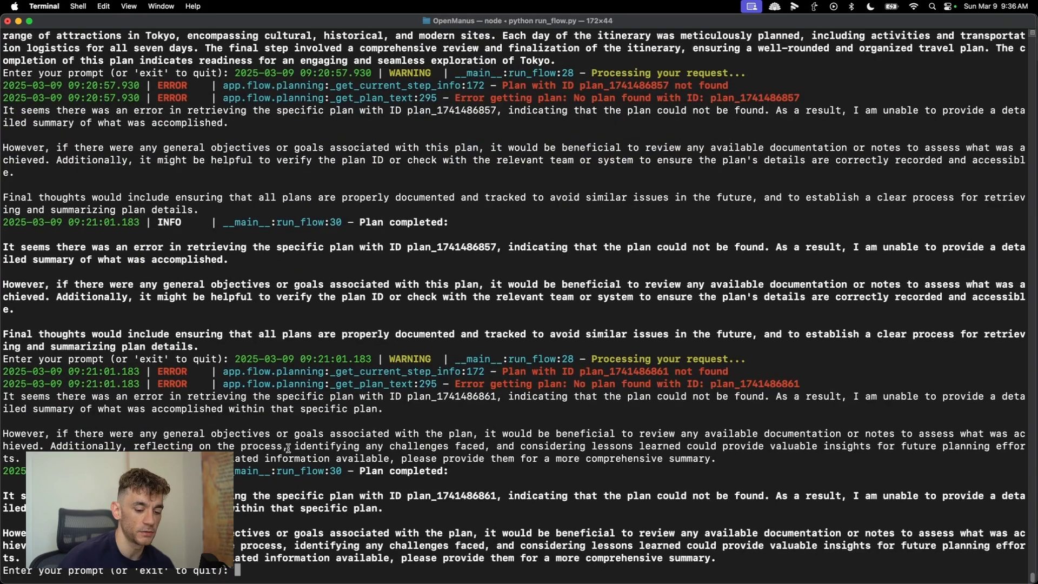
pyautogui.press('super+plus')
pyautogui.press('super+plus')
# Clear the wrongly pasted video title from the OpenManus prompt line.
pyautogui.press('super+v')
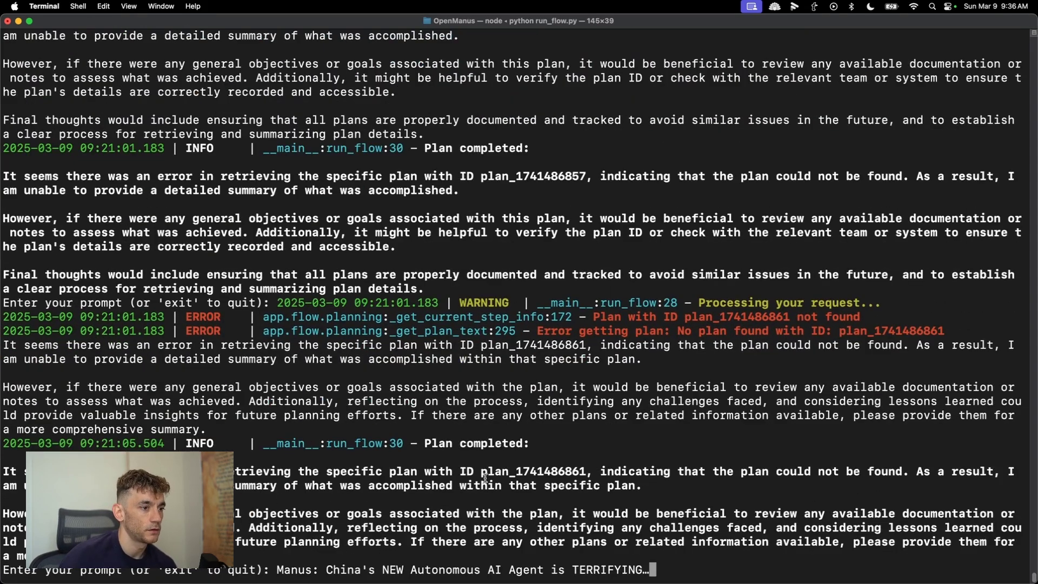
pyautogui.press('BackSpace')
pyautogui.press('BackSpace')
pyautogui.press('BackSpace')
pyautogui.press('BackSpace')
pyautogui.press('BackSpace')
pyautogui.press('BackSpace')
pyautogui.press('BackSpace')
pyautogui.press('BackSpace')
pyautogui.press('BackSpace')
pyautogui.press('BackSpace')
pyautogui.press('BackSpace')
pyautogui.press('BackSpace')
pyautogui.press('BackSpace')
pyautogui.press('BackSpace')
pyautogui.press('BackSpace')
pyautogui.press('BackSpace')
pyautogui.press('BackSpace')
pyautogui.press('BackSpace')
pyautogui.press('BackSpace')
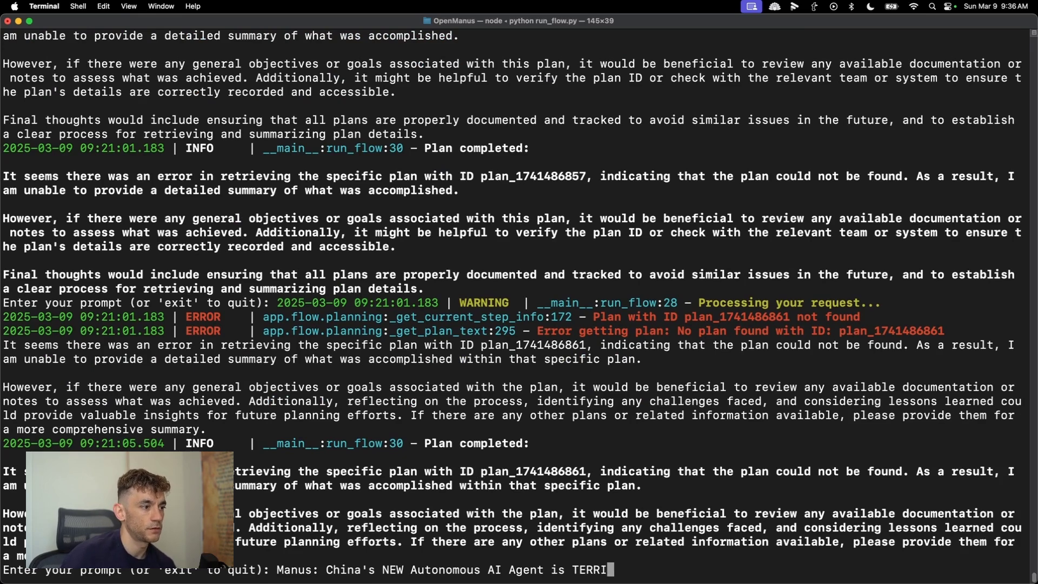
pyautogui.press('BackSpace')
pyautogui.press('BackSpace')
pyautogui.press('BackSpace')
pyautogui.press('BackSpace')
pyautogui.press('BackSpace')
pyautogui.press('BackSpace')
pyautogui.press('BackSpace')
pyautogui.press('BackSpace')
pyautogui.press('BackSpace')
pyautogui.press('BackSpace')
pyautogui.press('BackSpace')
pyautogui.press('BackSpace')
pyautogui.press('BackSpace')
pyautogui.press('BackSpace')
pyautogui.press('BackSpace')
pyautogui.press('BackSpace')
pyautogui.press('BackSpace')
pyautogui.press('BackSpace')
pyautogui.press('BackSpace')
pyautogui.press('BackSpace')
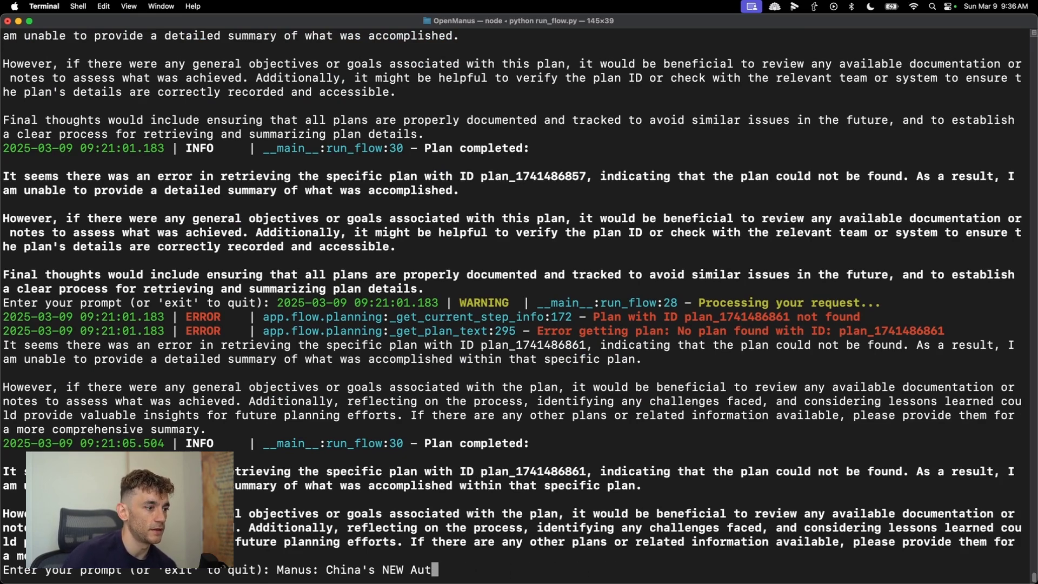
pyautogui.press('BackSpace')
pyautogui.press('BackSpace')
pyautogui.press('BackSpace')
pyautogui.press('BackSpace')
pyautogui.press('BackSpace')
pyautogui.press('BackSpace')
pyautogui.press('BackSpace')
pyautogui.press('BackSpace')
pyautogui.press('BackSpace')
pyautogui.press('BackSpace')
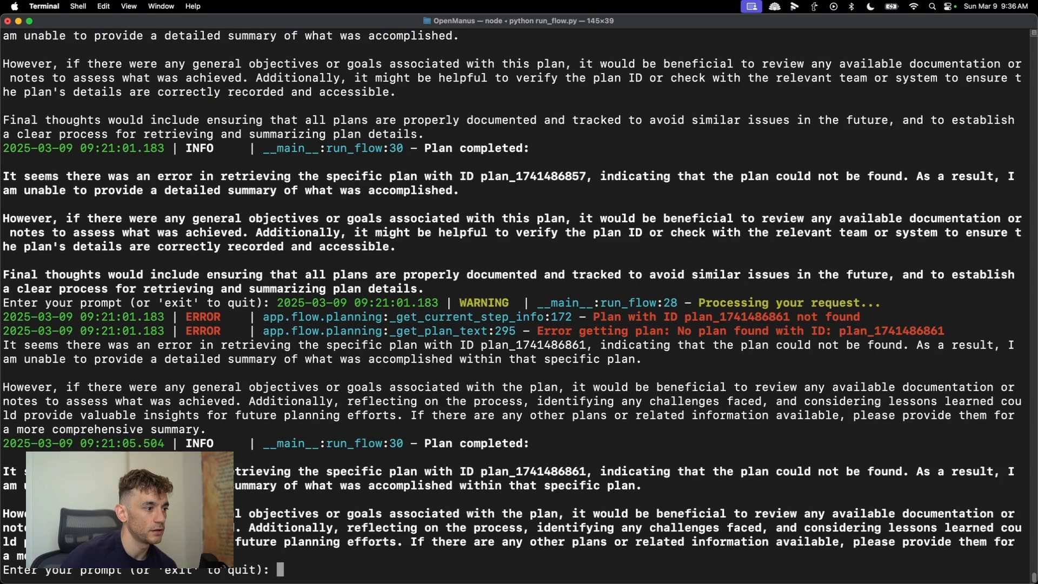
# Submit the Tokyo itinerary prompt to OpenManus, then begin a 7-day New York plan request.
pyautogui.click(461, 553)
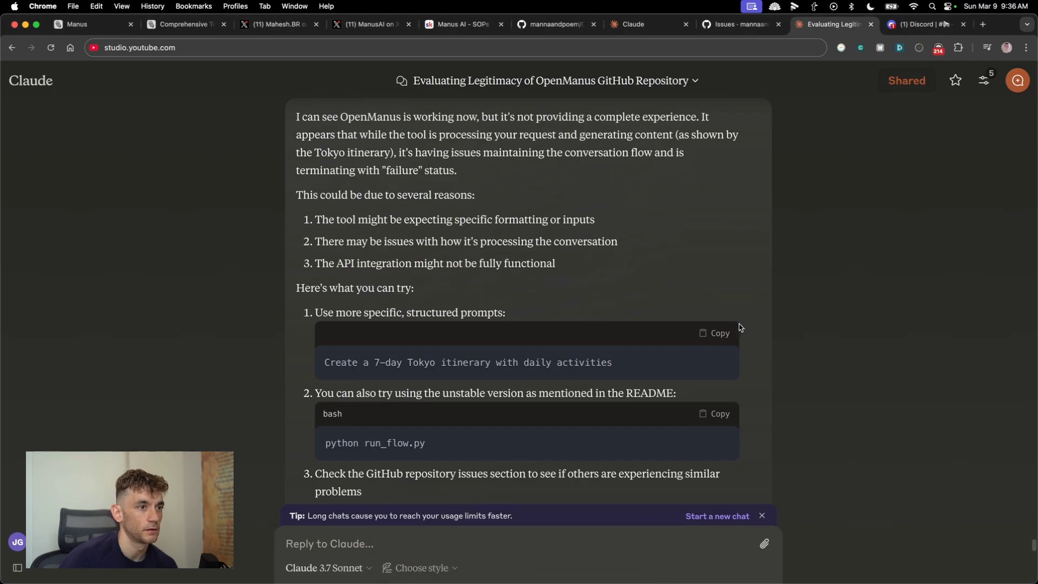
pyautogui.click(556, 551)
pyautogui.press('super+v')
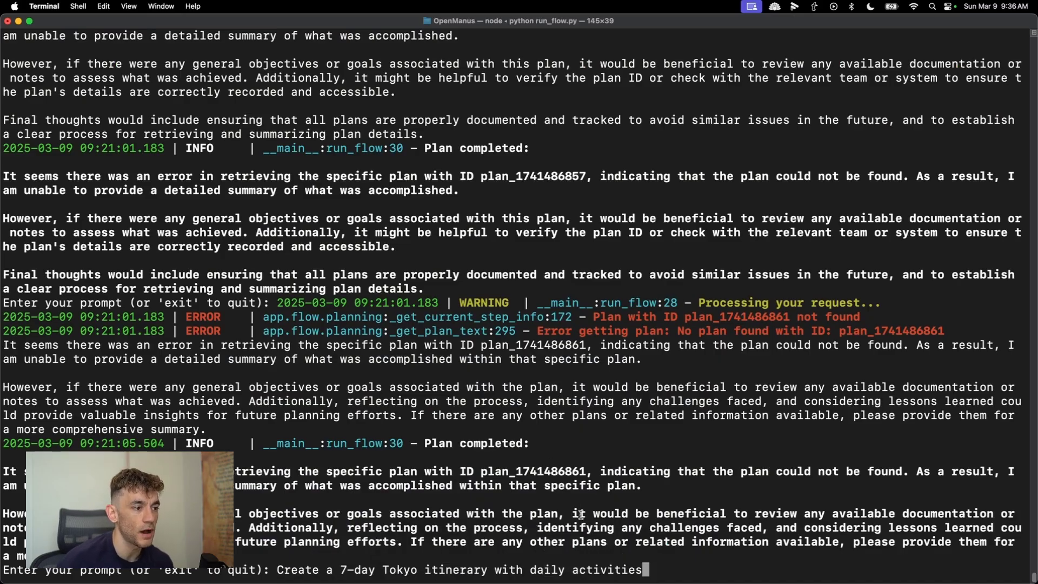
pyautogui.press('Return')
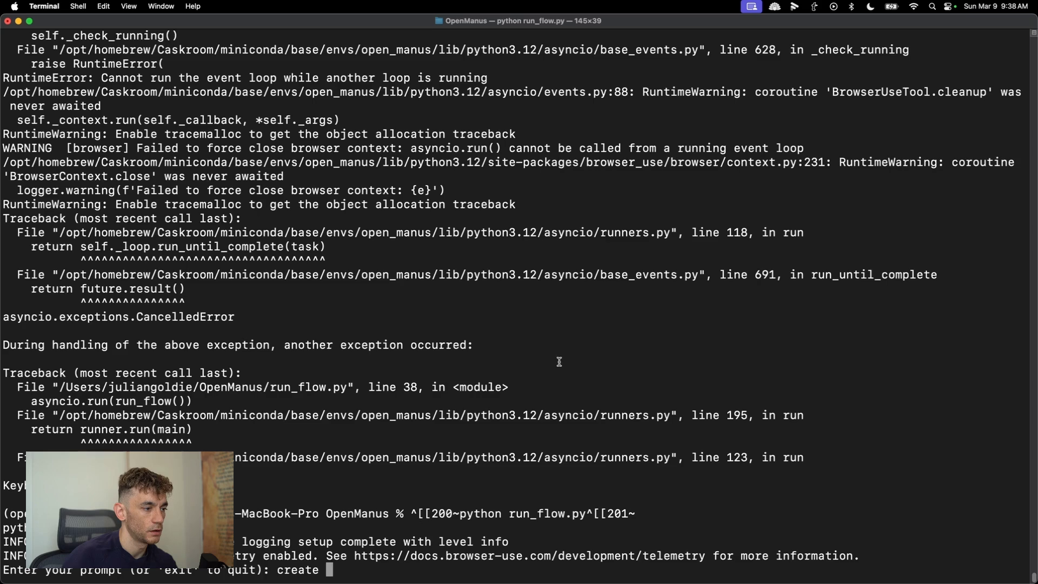
pyautogui.write('a ')
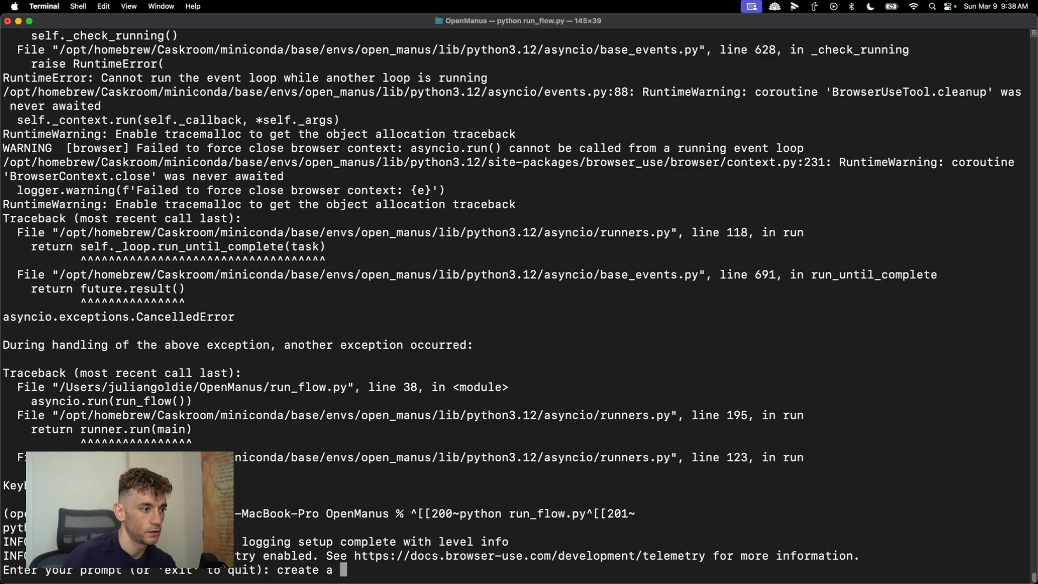
pyautogui.write('plan for visi')
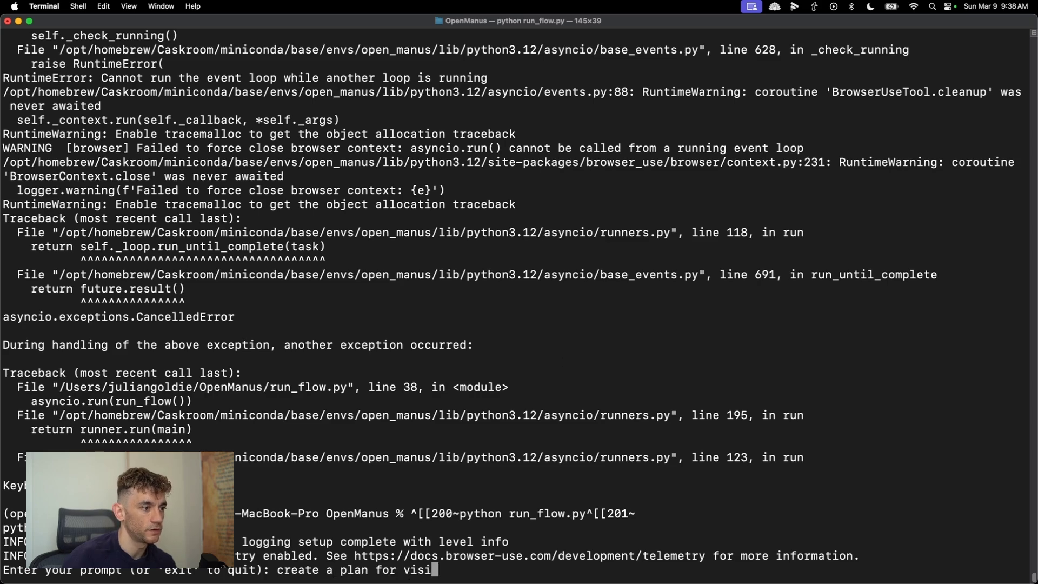
pyautogui.write('ting new york for 7 day')
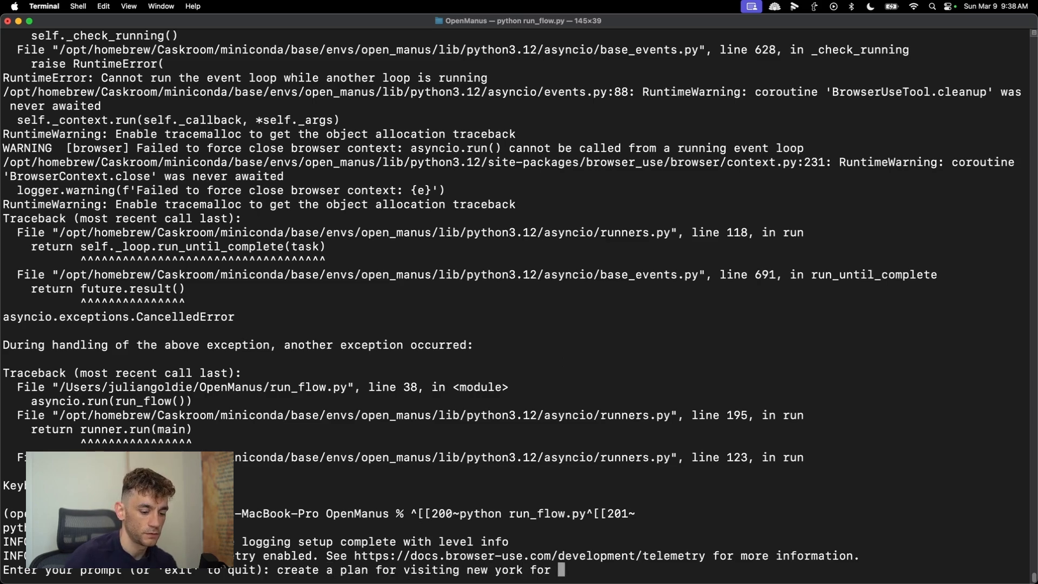
pyautogui.write('s')
# Submit 'create a plan for visiting new york for 7 days' to OpenManus.
pyautogui.press('Return')
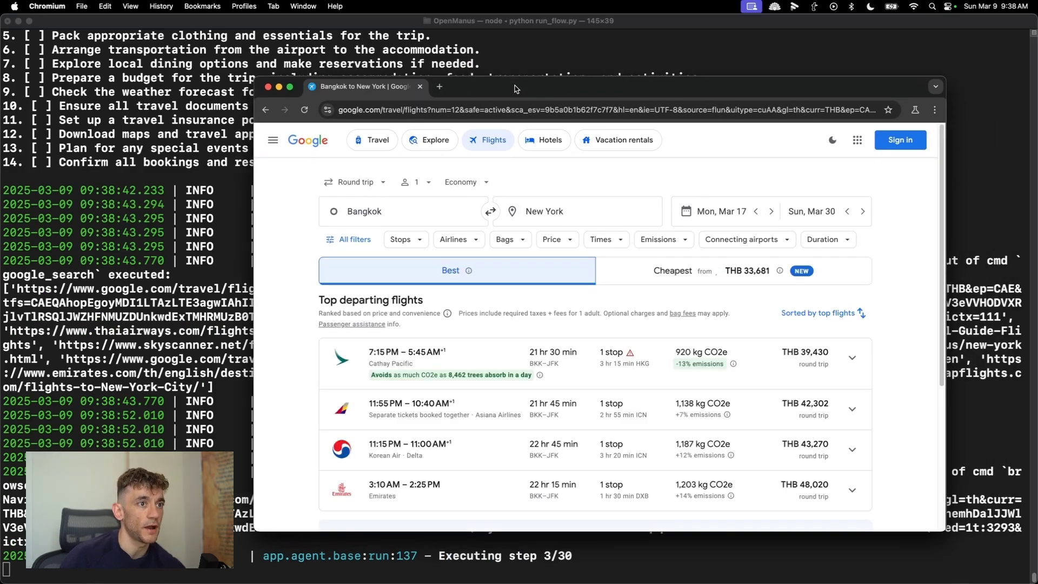
# Bring Terminal in front of the Google Flights window to follow OpenManus's flight-booking steps.
pyautogui.click(546, 54)
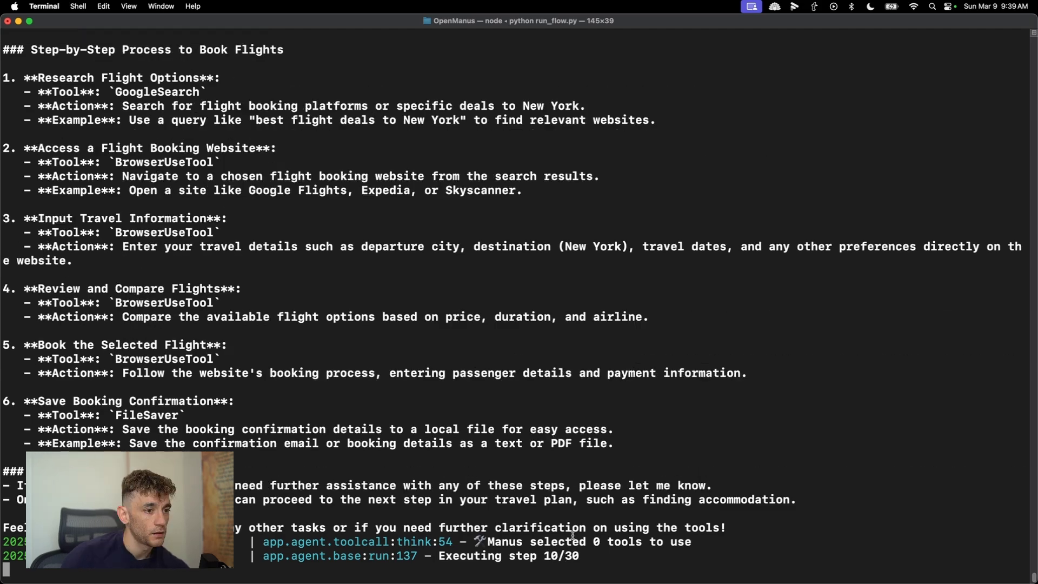
# Scroll back through the Terminal output to review OpenManus's flight-booking plan.
pyautogui.scroll(15, 481, 487)
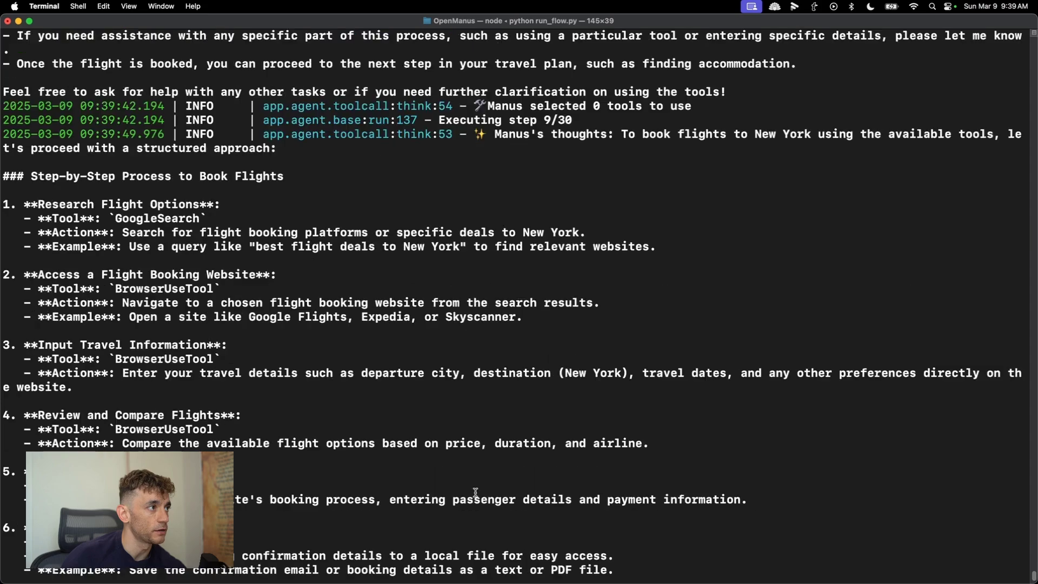
pyautogui.scroll(15, 489, 455)
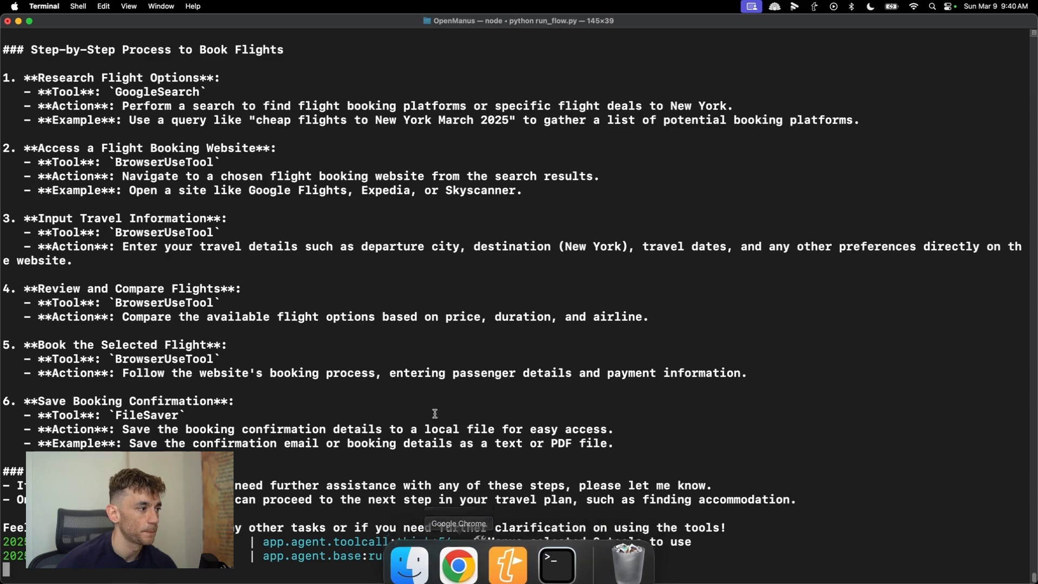
# Open the Brand Identity Design card under the WTF use cases and start its replay.
pyautogui.click(459, 565)
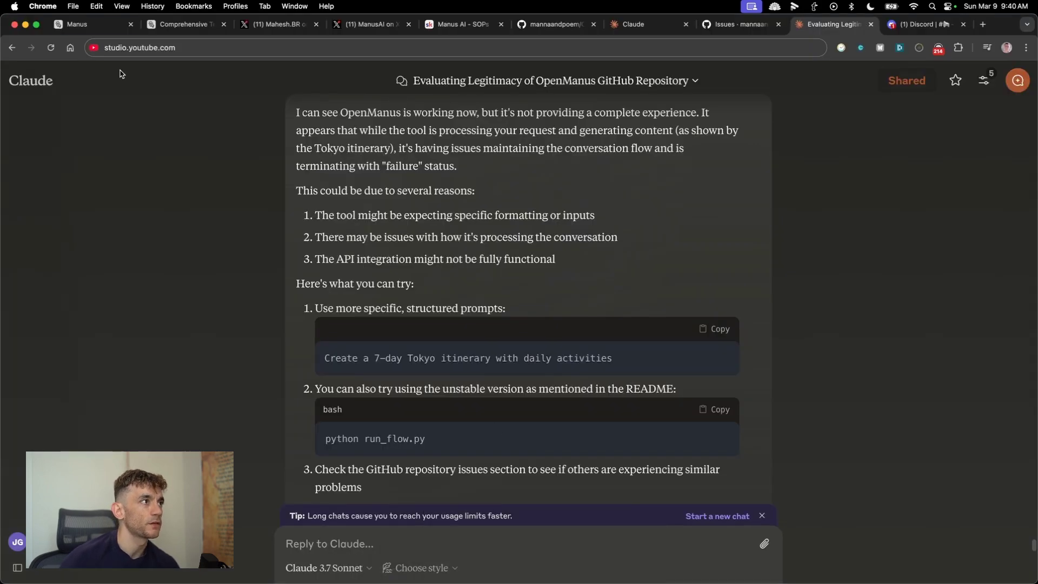
pyautogui.click(78, 24)
pyautogui.scroll(-4, 440, 432)
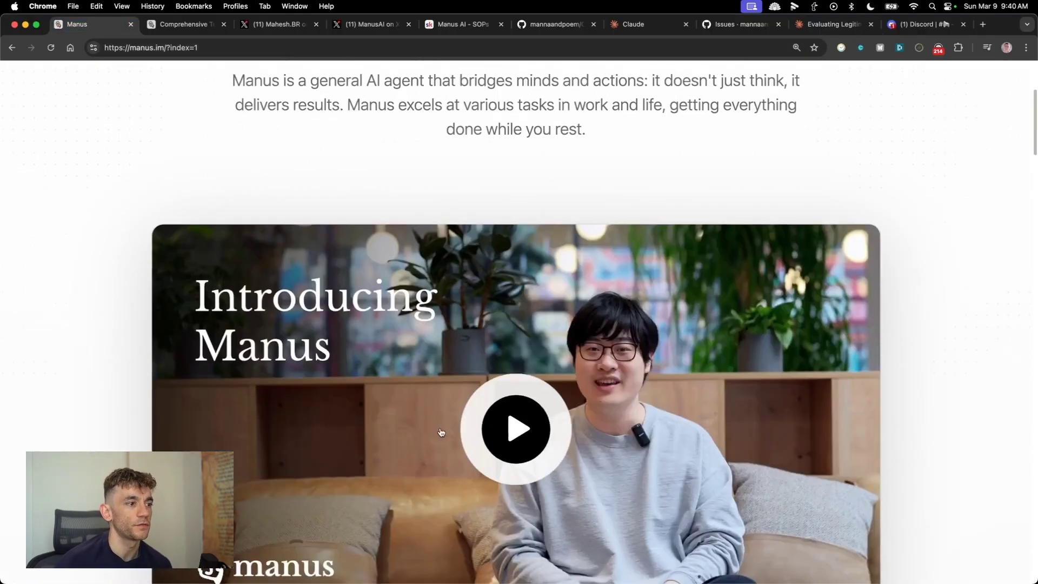
pyautogui.scroll(-10, 441, 432)
pyautogui.scroll(2, 912, 277)
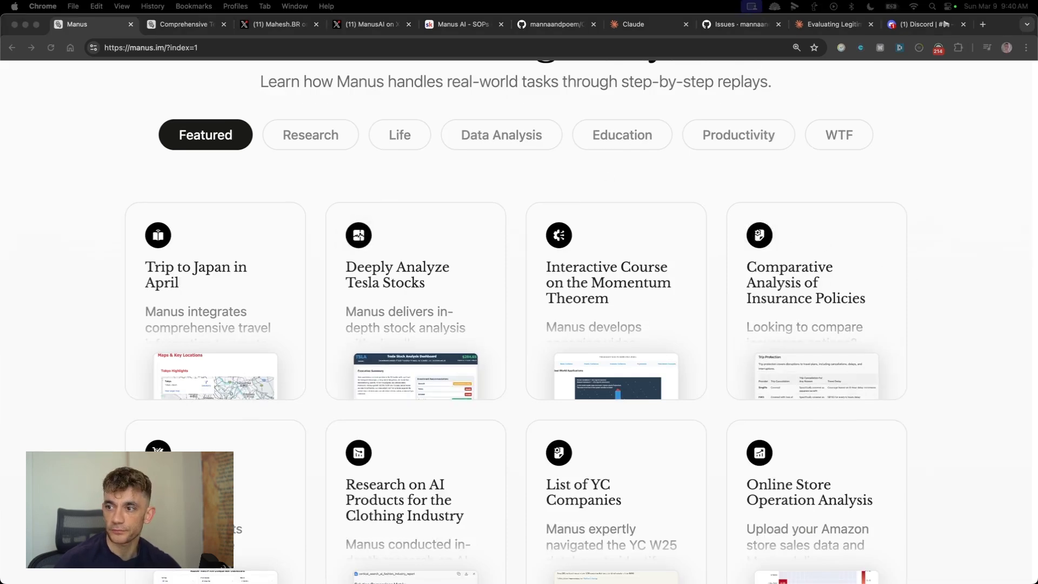
pyautogui.click(848, 142)
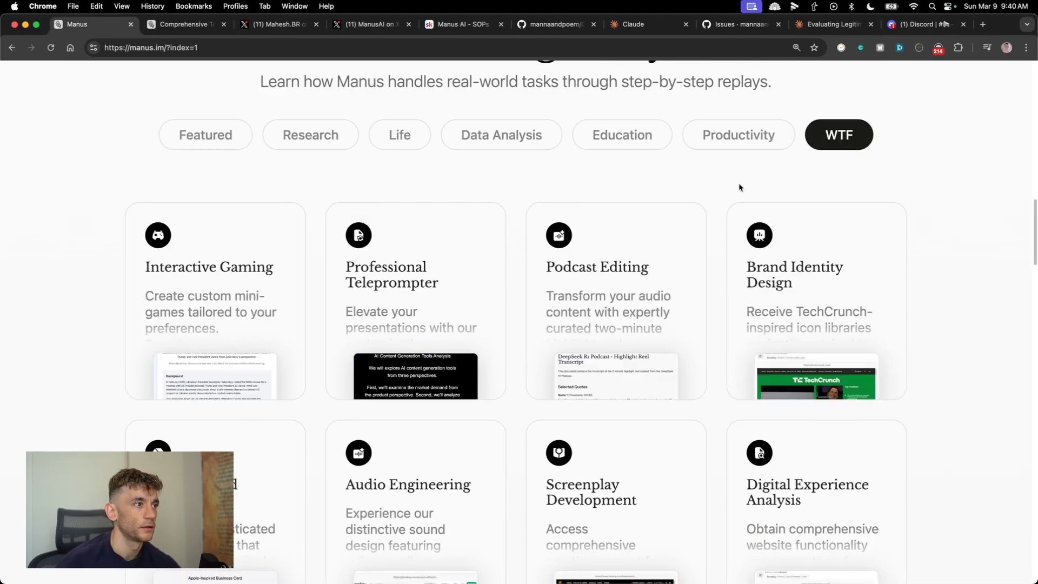
pyautogui.moveTo(820, 303)
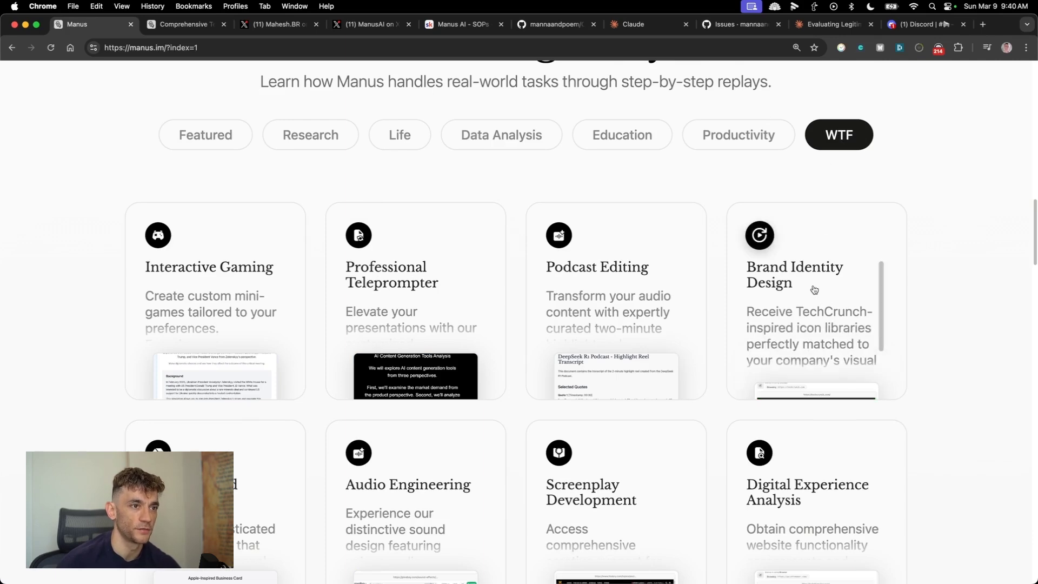
pyautogui.click(815, 280)
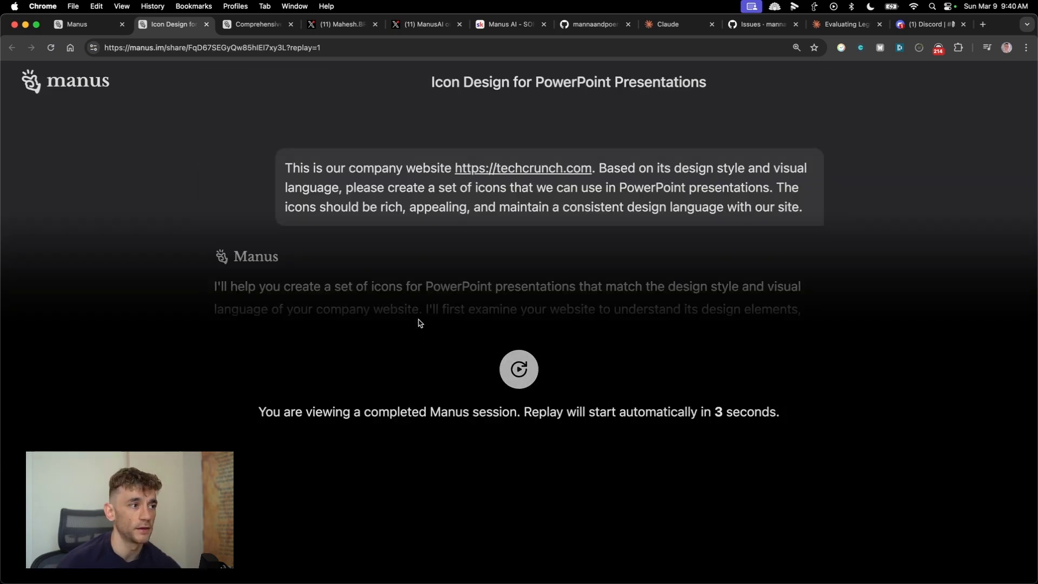
pyautogui.click(522, 368)
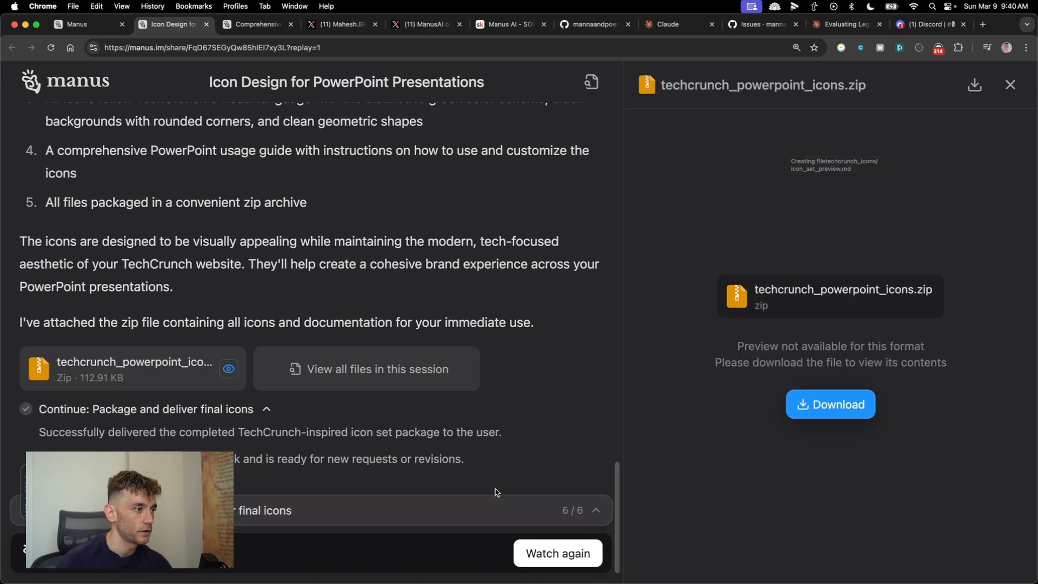
# Download techcrunch_powerpoint_icons.zip, open it in Finder, and return to the browser.
pyautogui.click(829, 406)
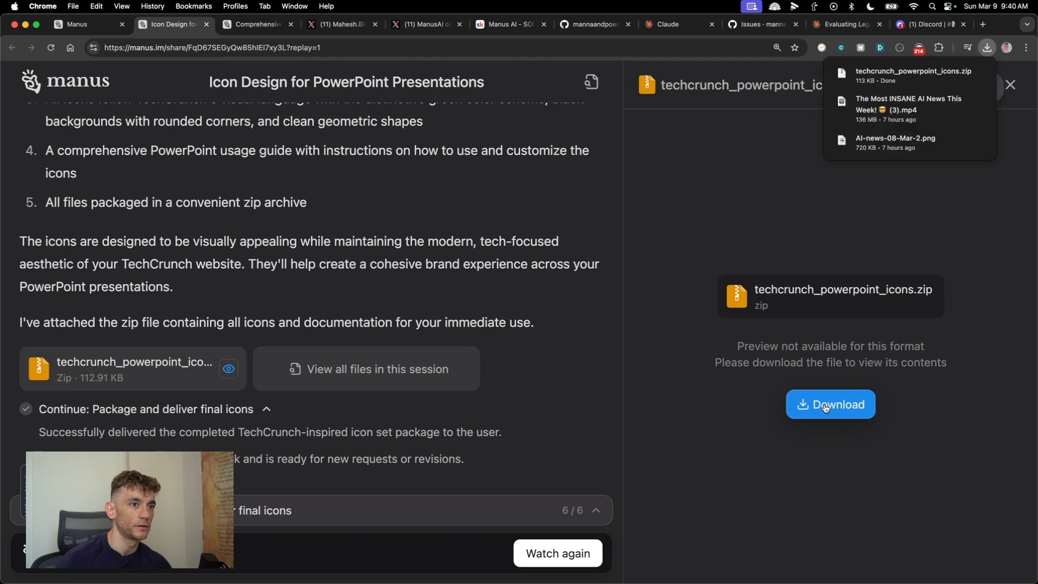
pyautogui.click(891, 86)
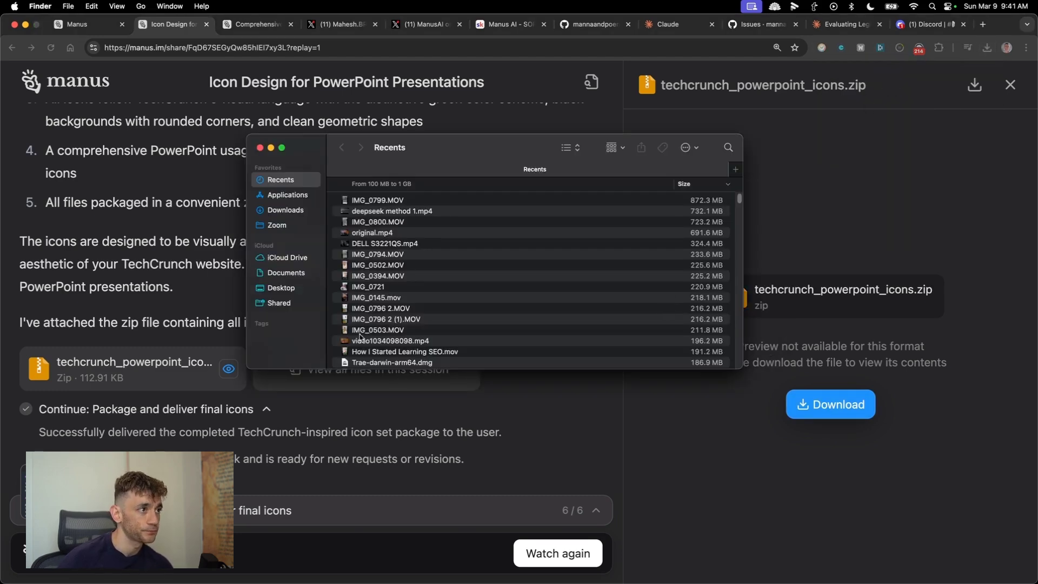
pyautogui.scroll(-20, 487, 324)
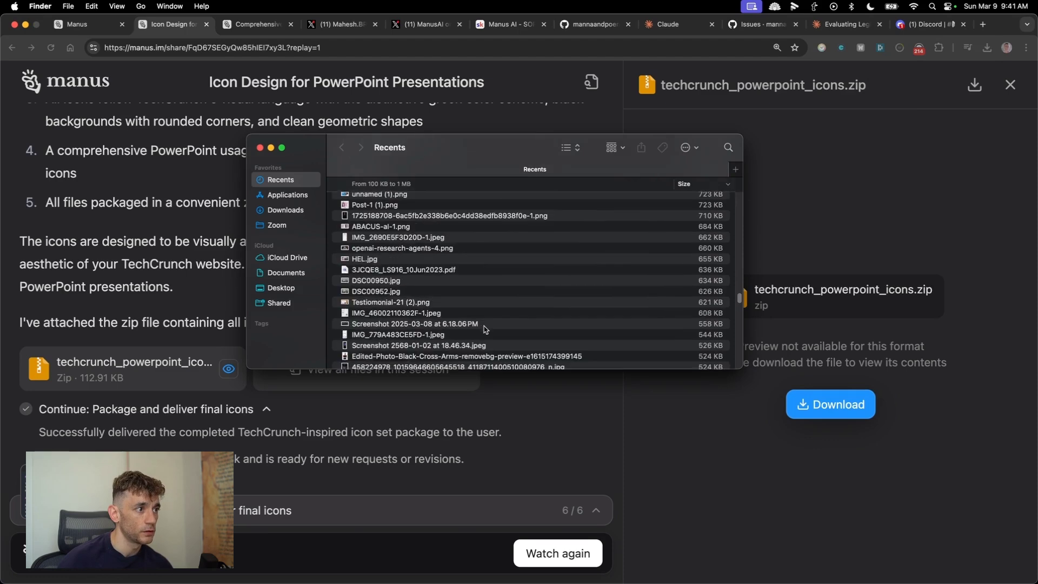
pyautogui.press('super+Tab')
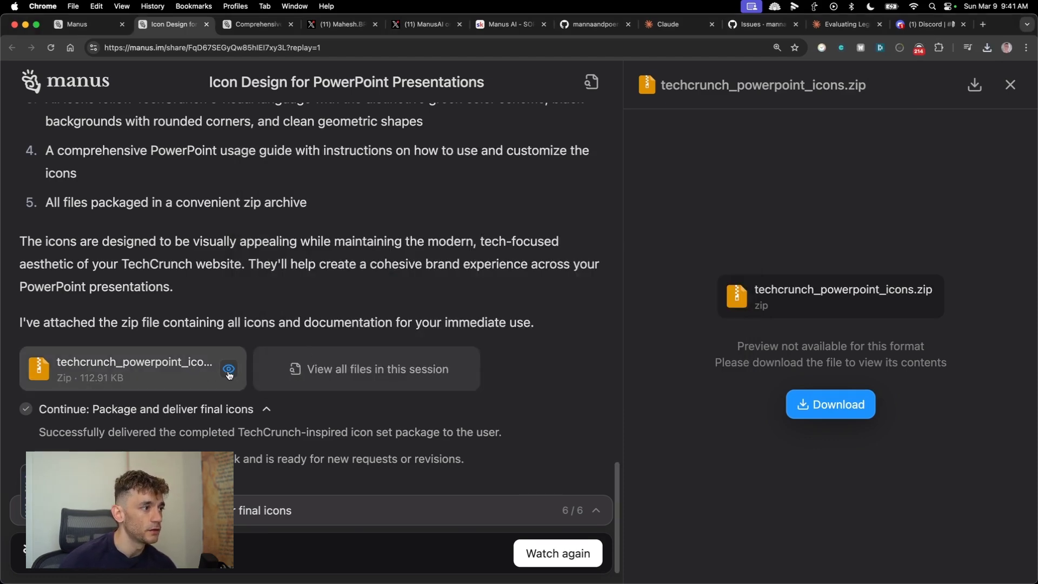
# Browse the session's Images, Code files and Links in the file list, then close it.
pyautogui.tripleClick(209, 380)
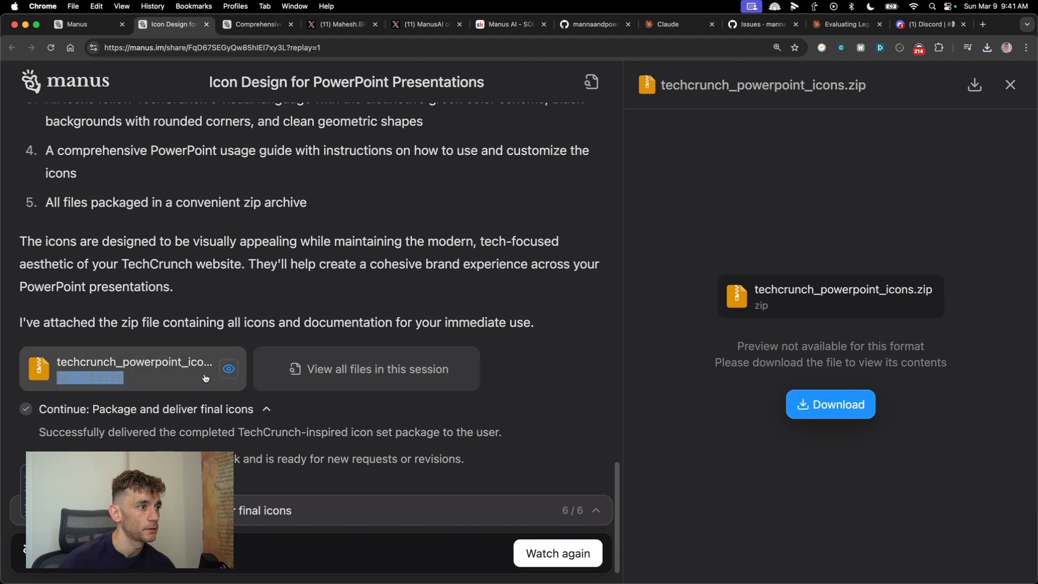
pyautogui.click(375, 370)
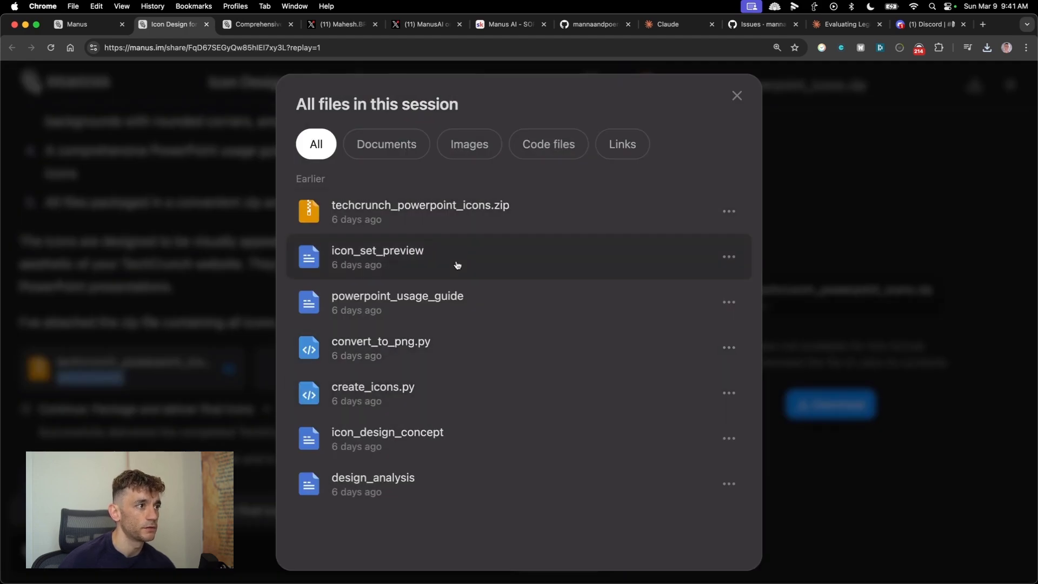
pyautogui.click(469, 144)
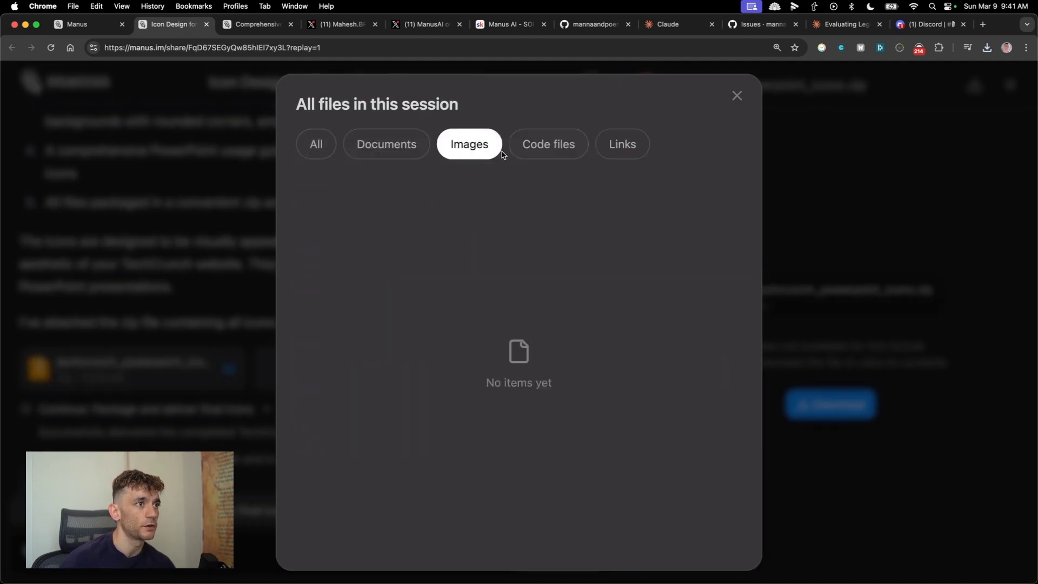
pyautogui.click(549, 144)
pyautogui.click(622, 143)
pyautogui.click(316, 144)
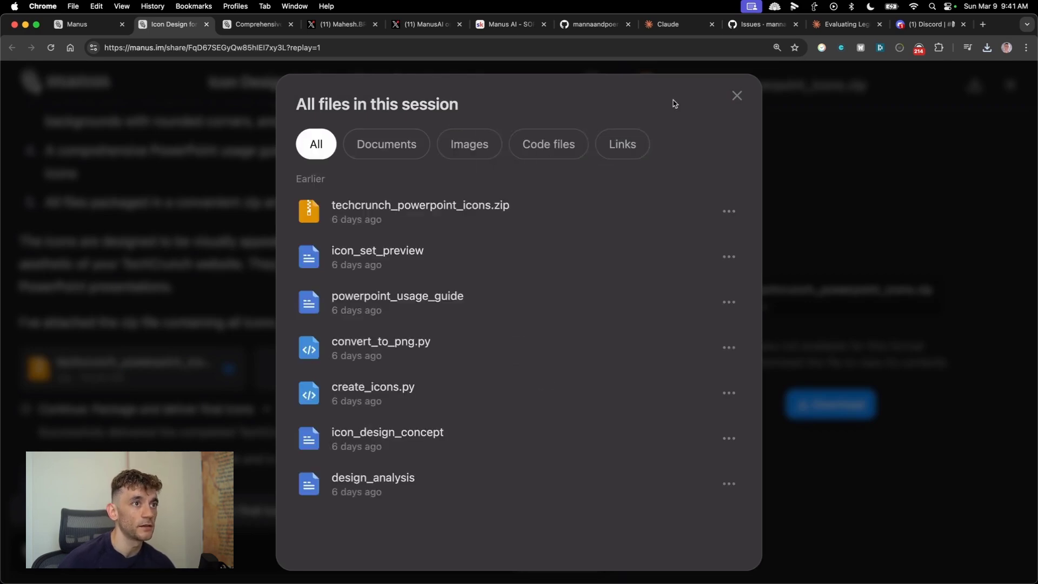
pyautogui.click(737, 96)
# Check that the OpenManus terminal run has reached step 28/30, then return to the Manus gallery.
pyautogui.click(557, 555)
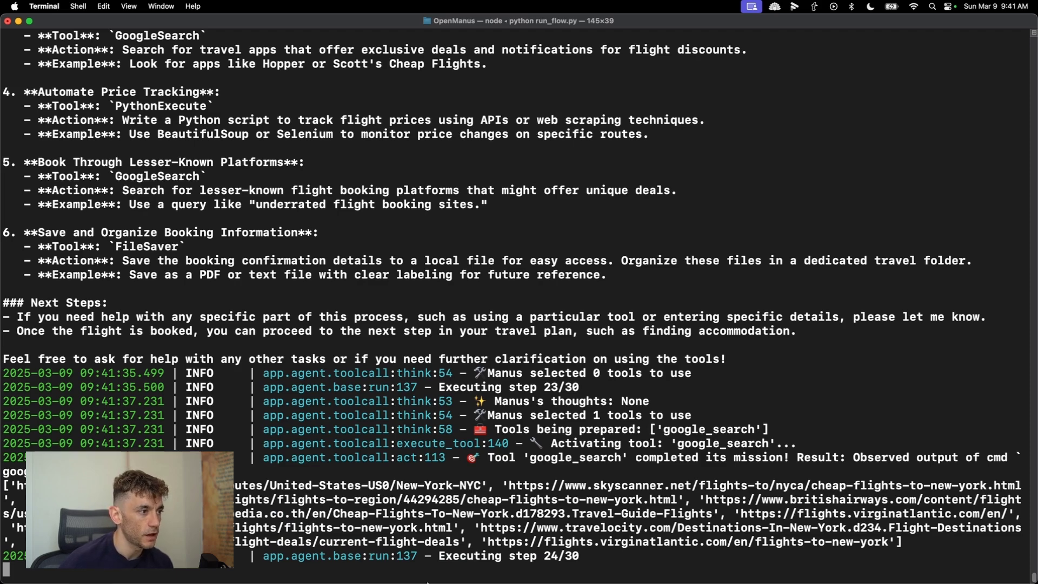
pyautogui.moveTo(408, 570)
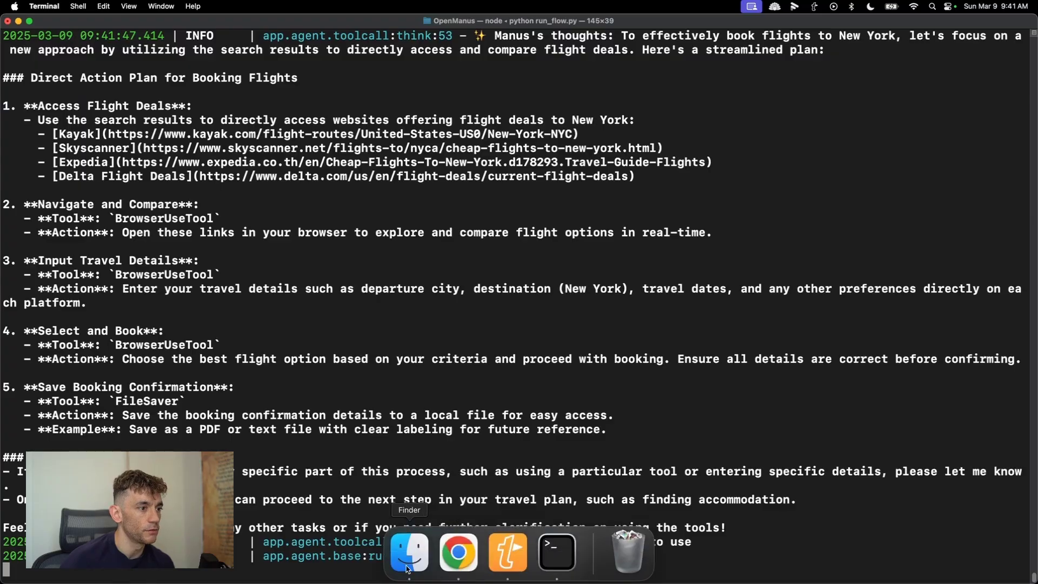
pyautogui.click(458, 552)
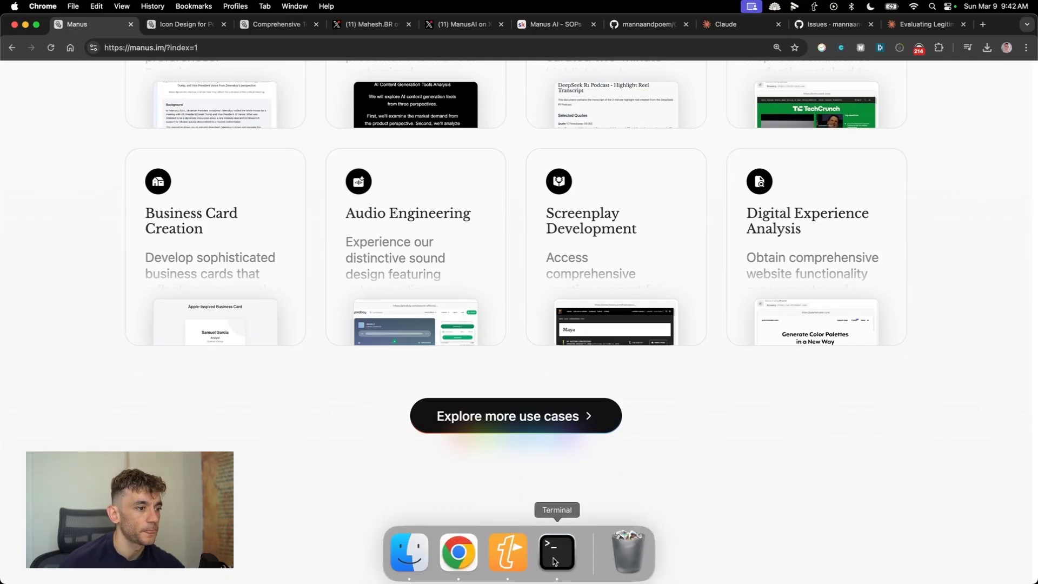
pyautogui.click(554, 560)
pyautogui.moveTo(580, 557); pyautogui.dragTo(522, 559)
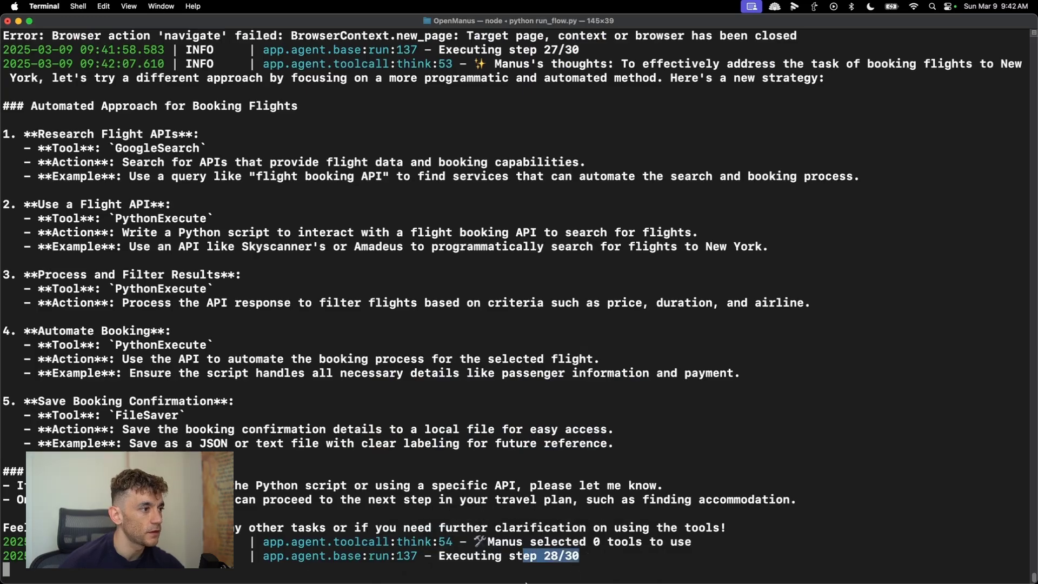
pyautogui.click(459, 552)
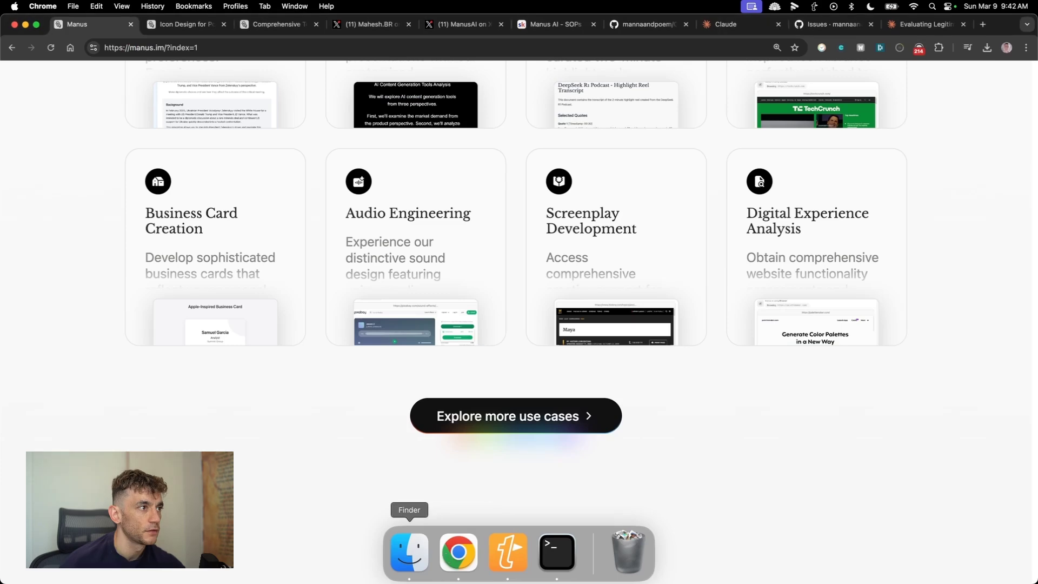
# Replay the Audio Engineering bird-chirp sound effect, read its reply, then open the X post zoomed in.
pyautogui.click(405, 227)
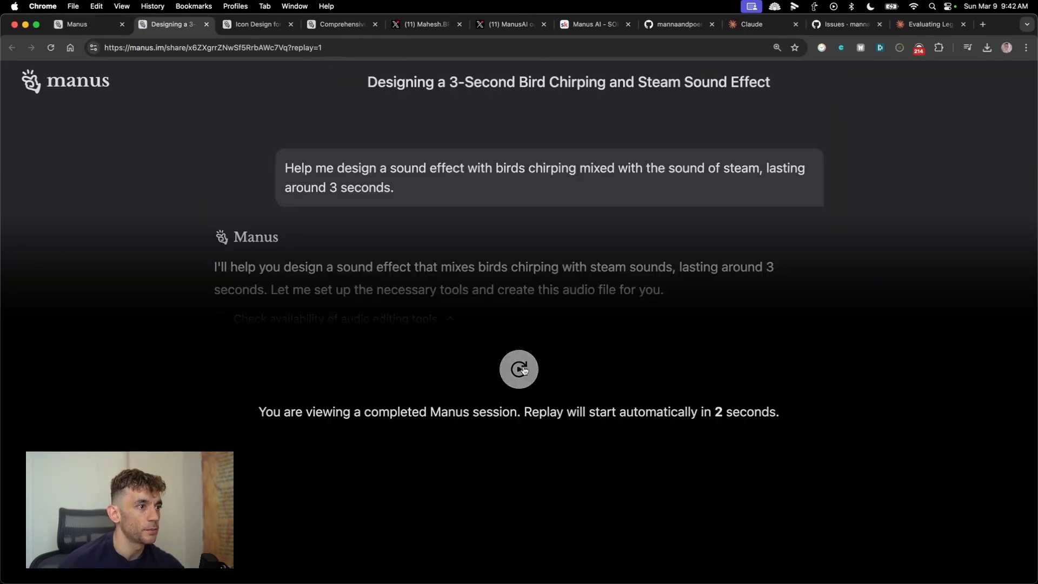
pyautogui.click(568, 432)
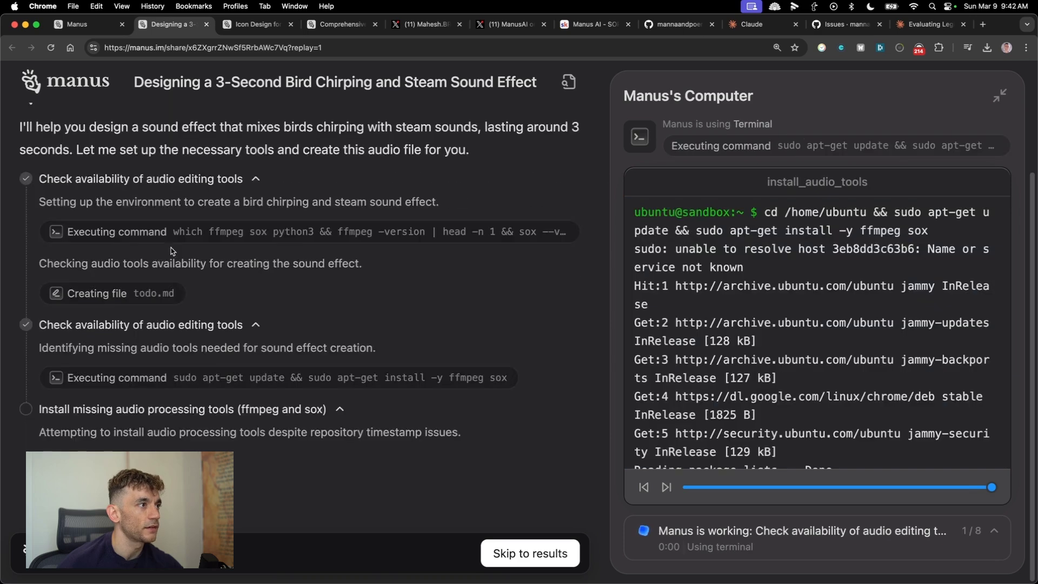
pyautogui.moveTo(21, 210); pyautogui.dragTo(484, 223)
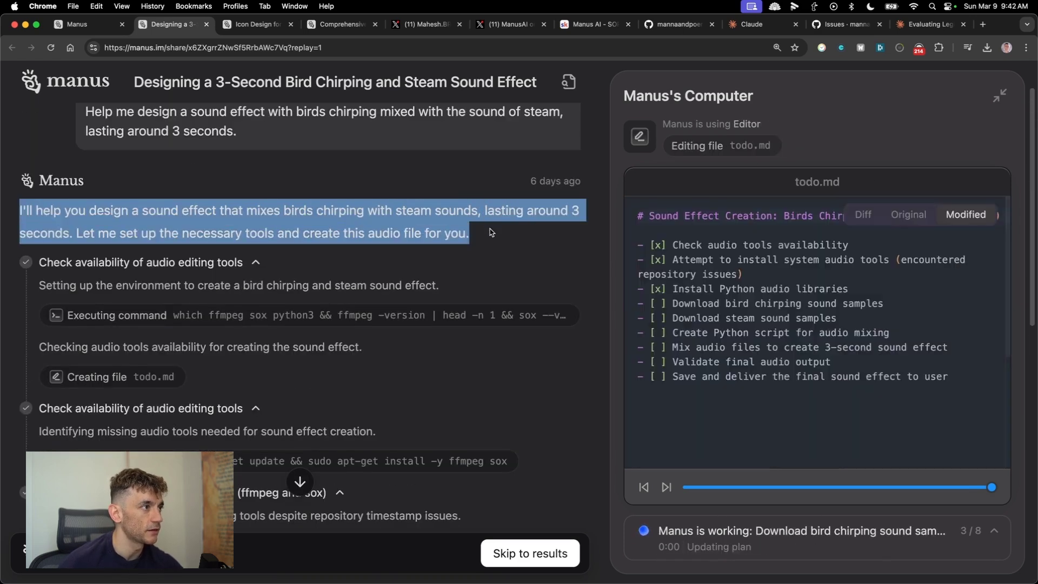
pyautogui.click(481, 206)
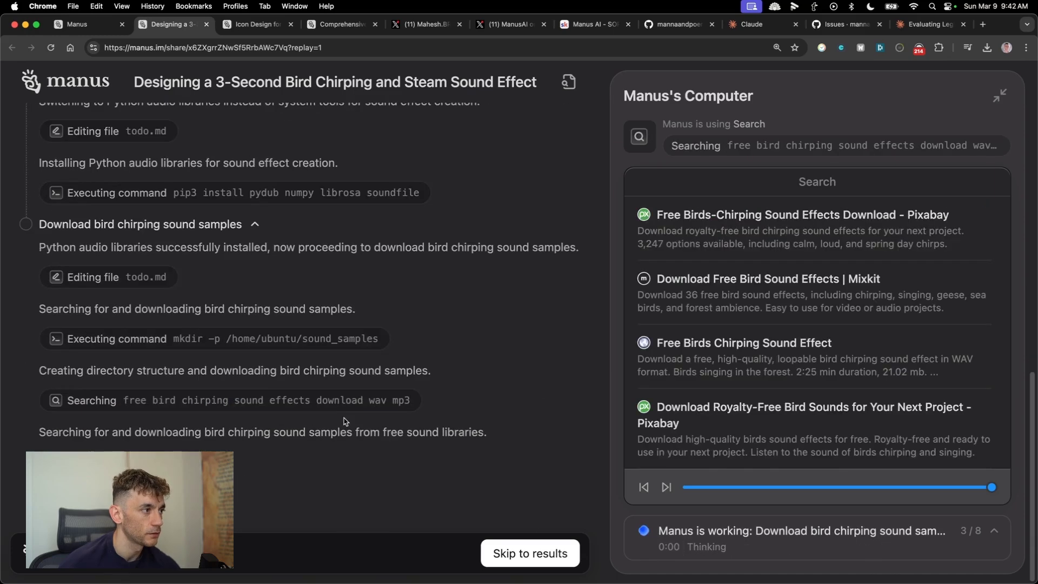
pyautogui.press('super+5')
pyautogui.press('super+equal')
pyautogui.press('super+equal')
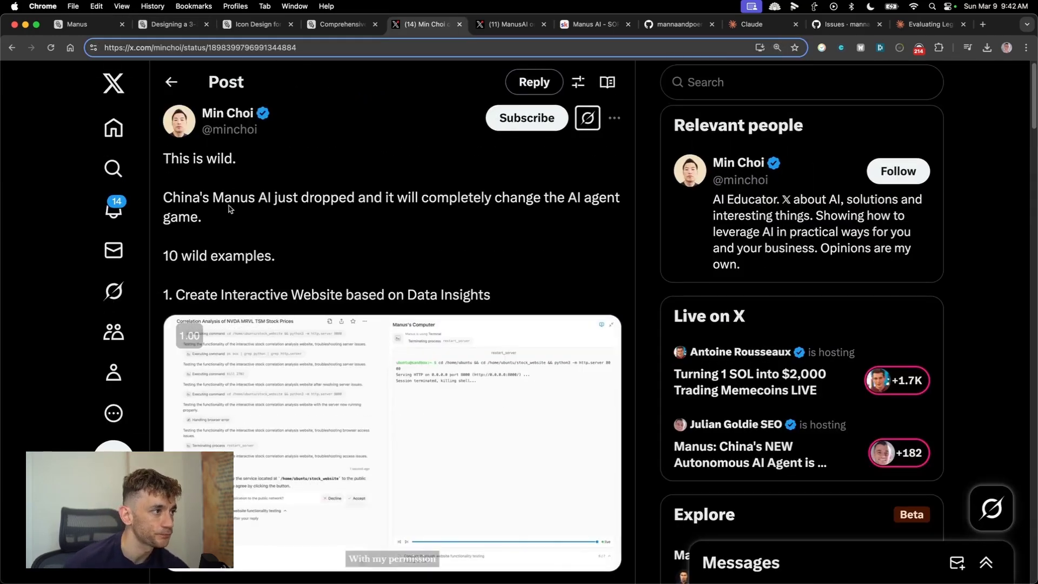
# Play the first example's interactive data-insights video full screen on X.
pyautogui.scroll(-2, 211, 309)
pyautogui.tripleClick(317, 240)
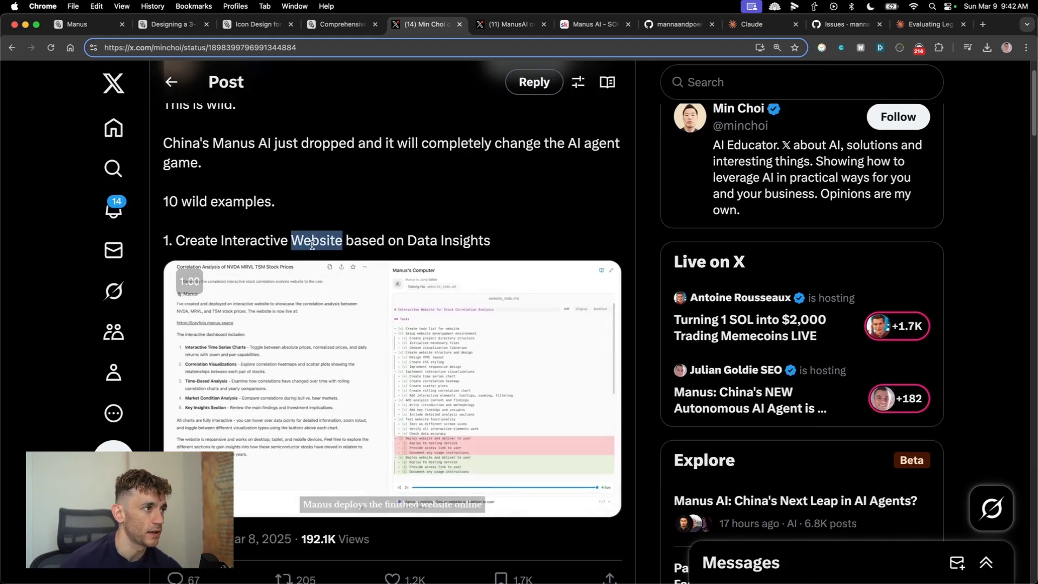
pyautogui.click(515, 246)
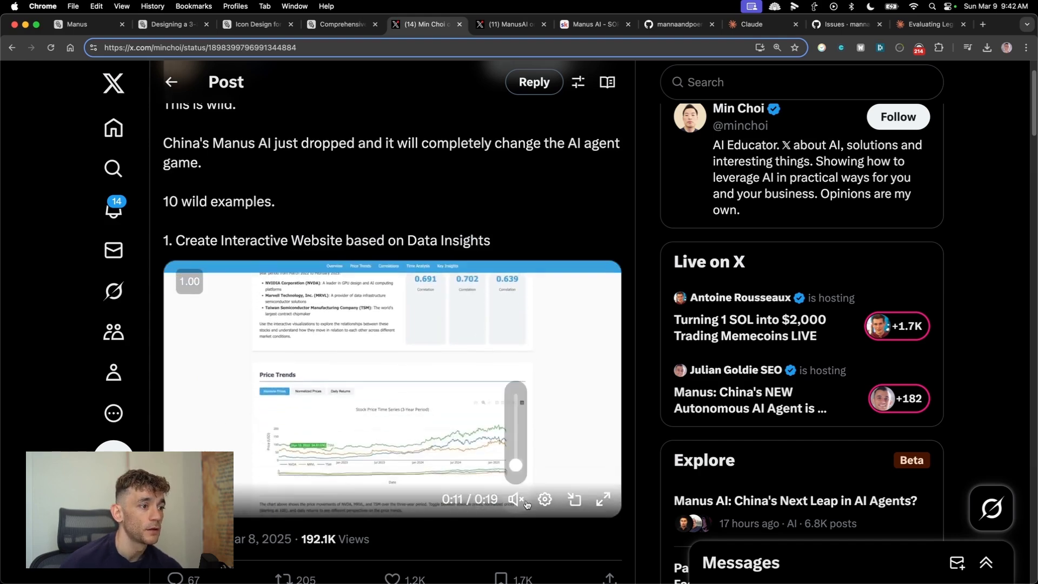
pyautogui.click(603, 500)
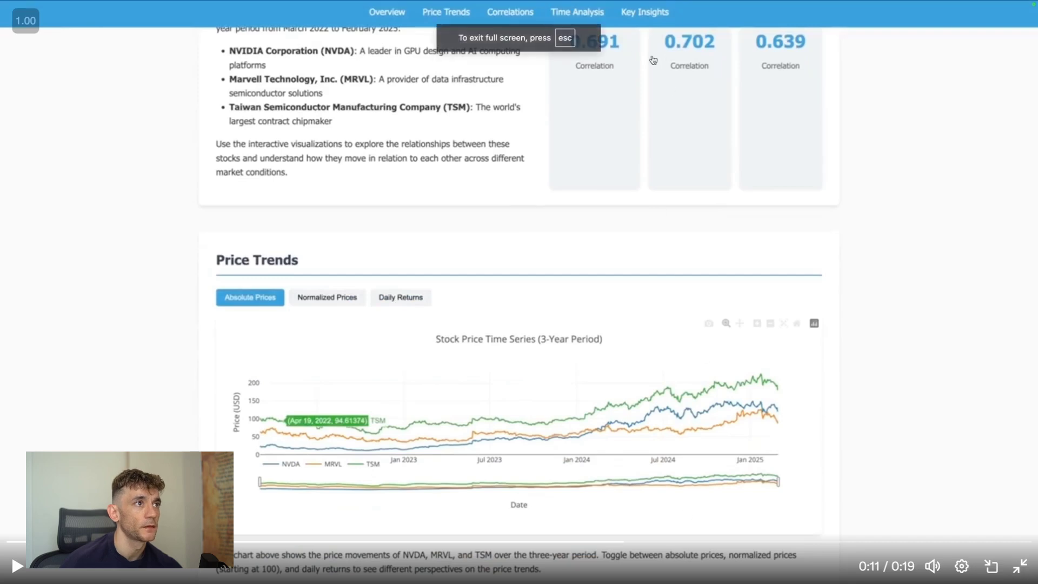
pyautogui.press('space')
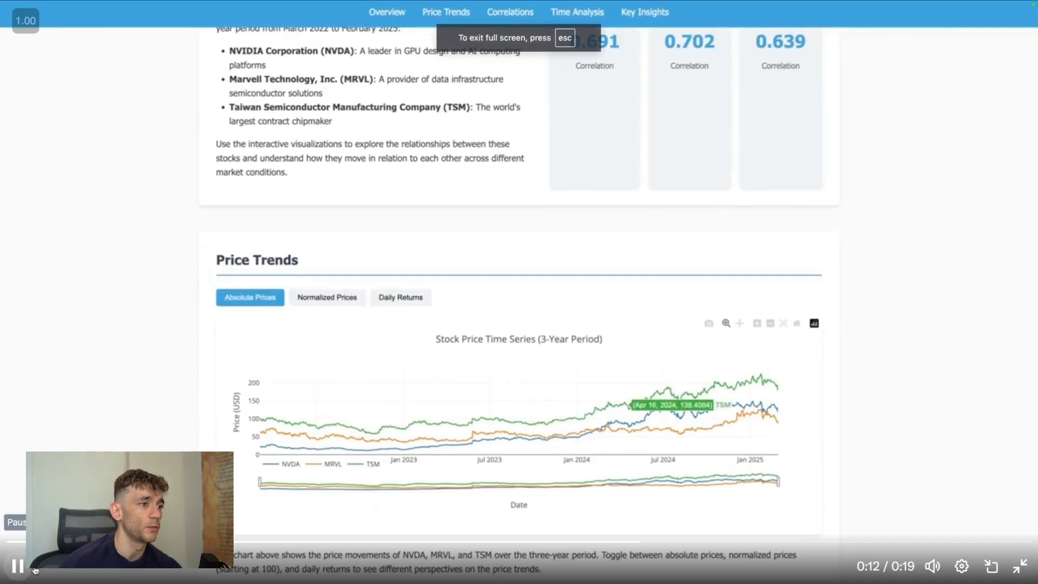
# Exit full screen and scroll the thread down to example 8, Online Store Operation Analysis.
pyautogui.press('Escape')
pyautogui.scroll(-4, 324, 313)
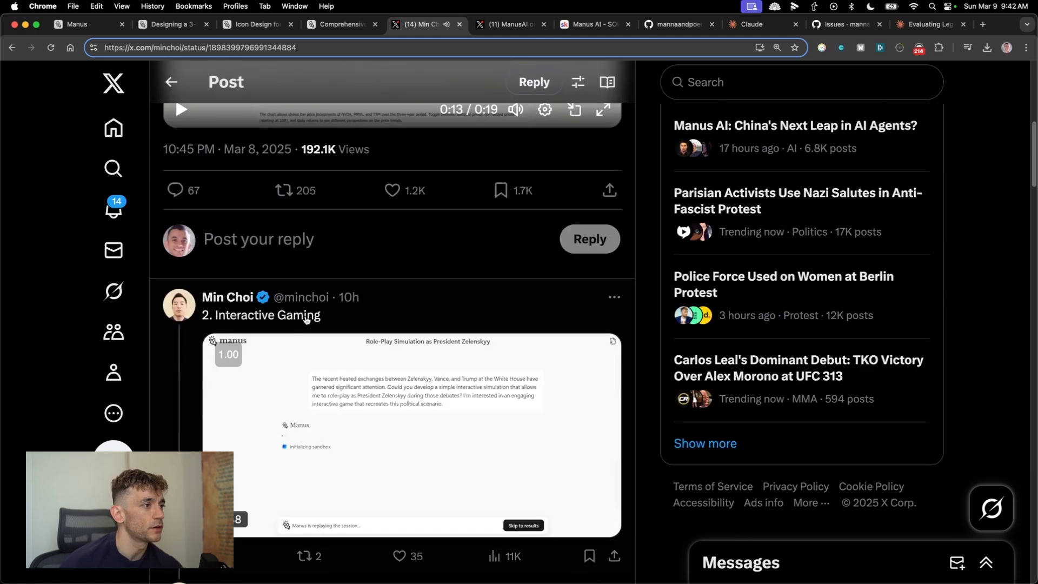
pyautogui.scroll(-3, 323, 386)
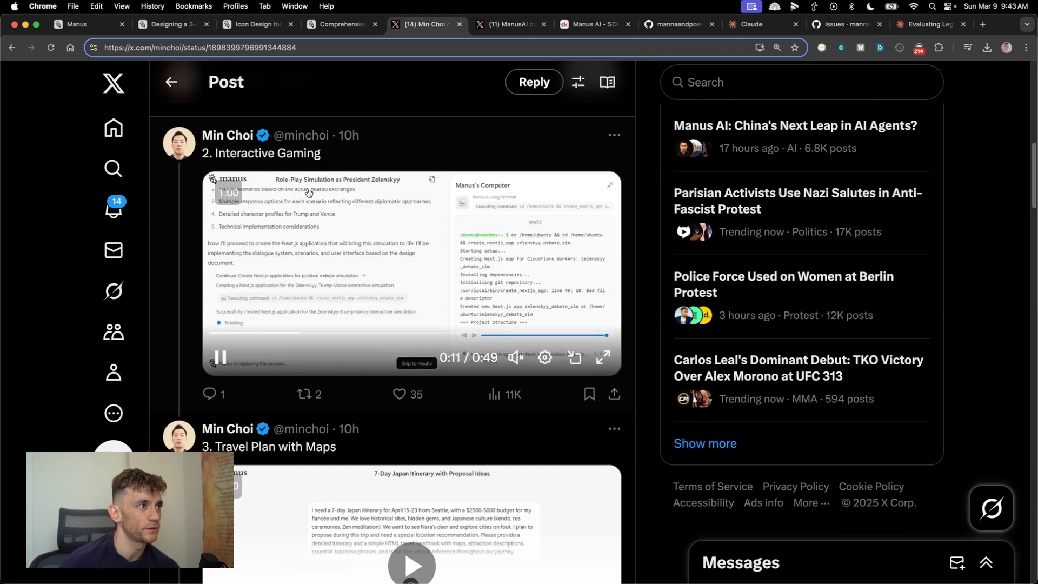
pyautogui.scroll(-4, 341, 303)
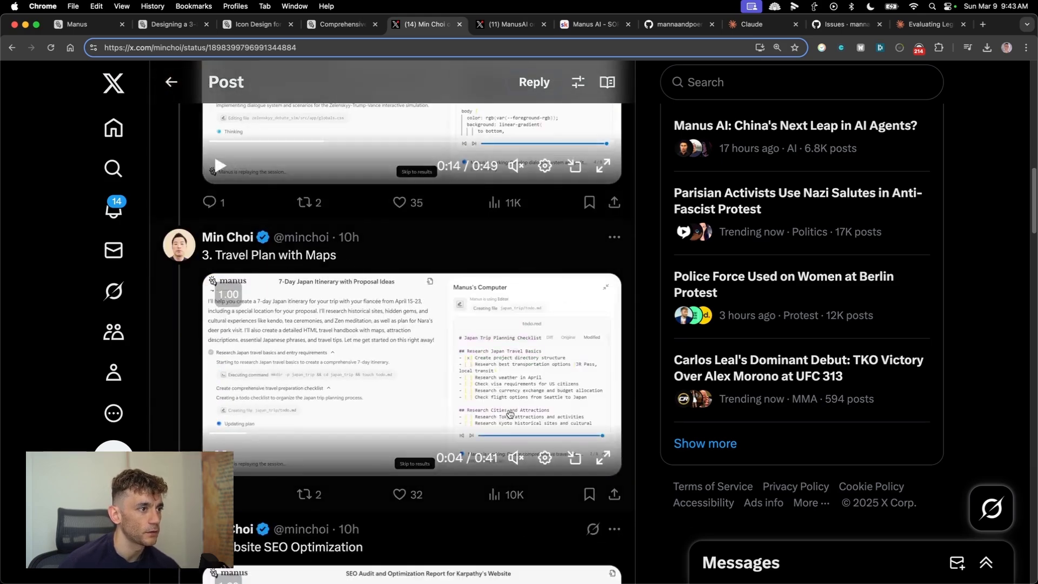
pyautogui.scroll(-8, 511, 415)
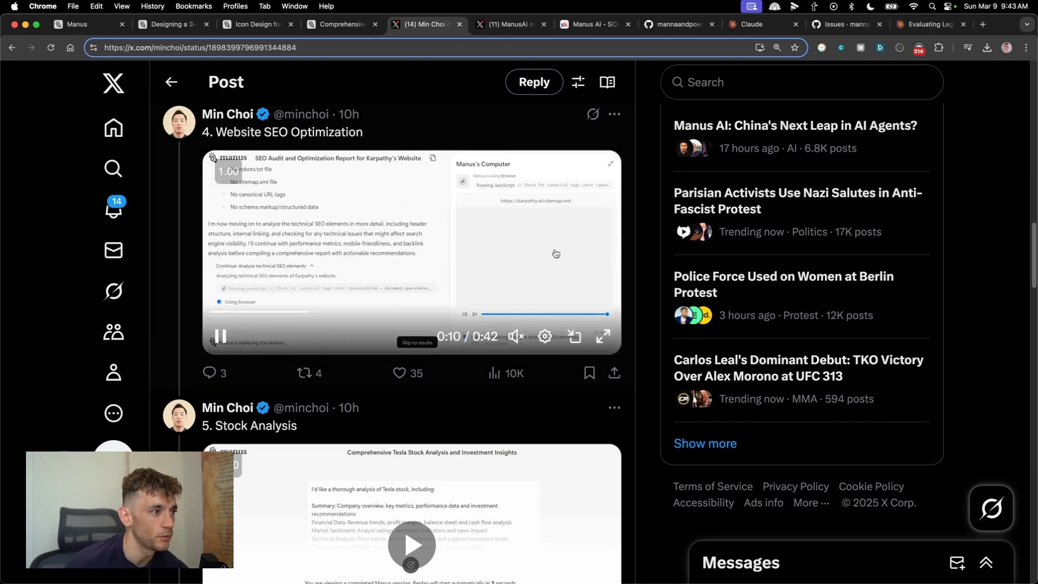
pyautogui.scroll(-5, 541, 292)
pyautogui.scroll(-3, 481, 357)
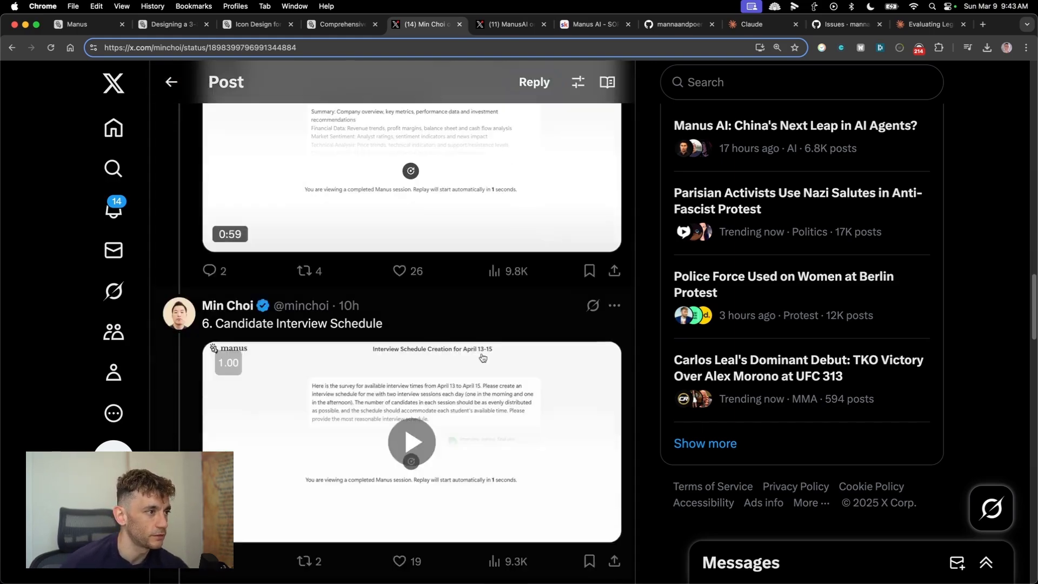
pyautogui.scroll(-3, 482, 357)
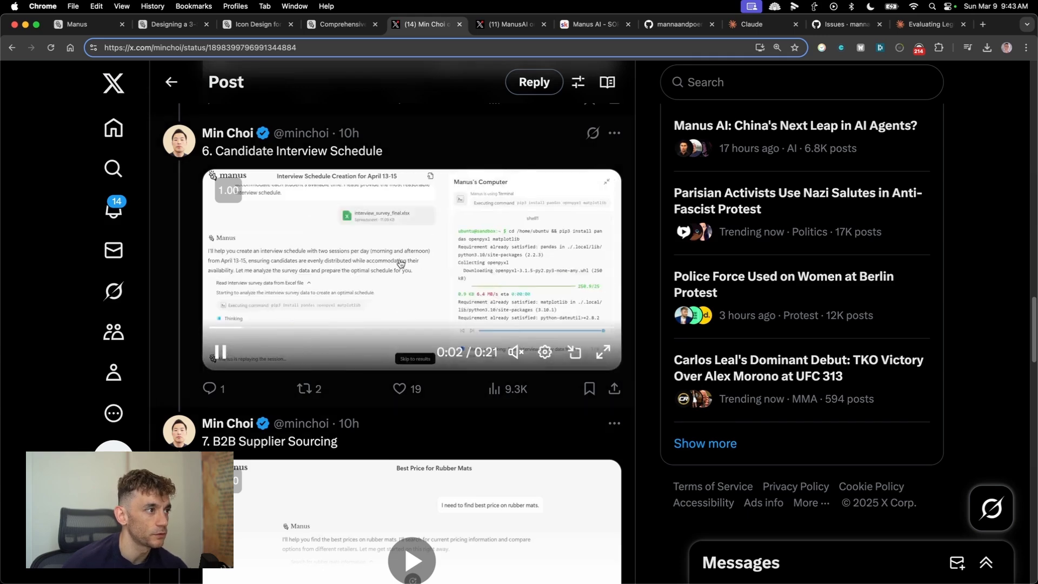
pyautogui.scroll(-4, 390, 265)
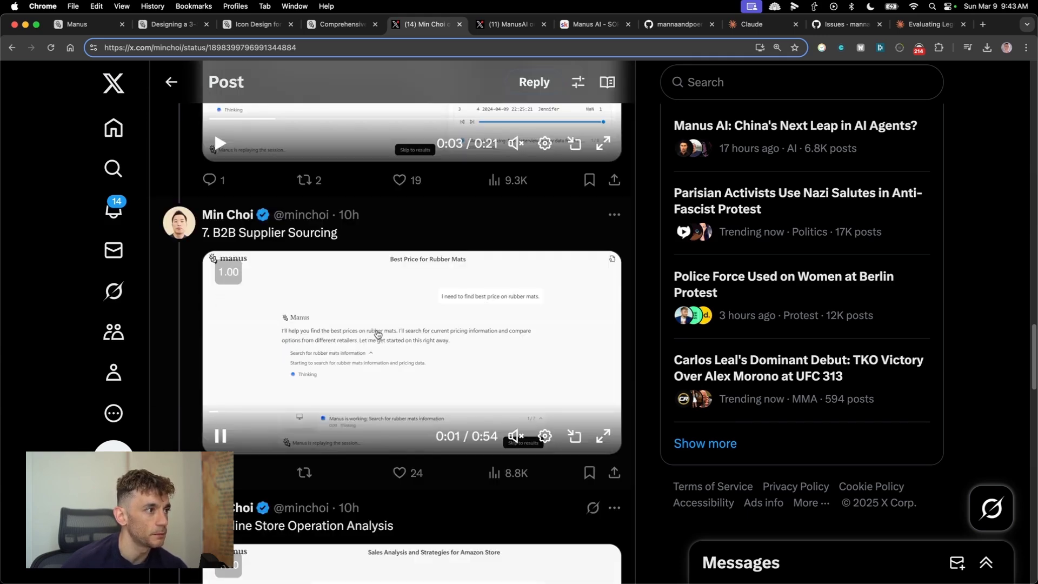
pyautogui.scroll(-10, 378, 333)
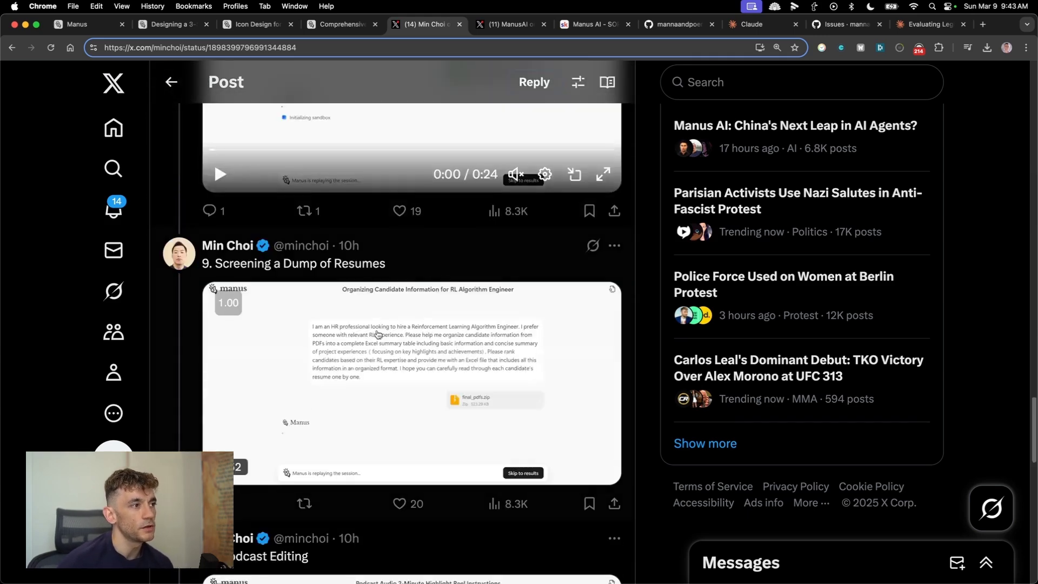
pyautogui.scroll(-6, 378, 334)
pyautogui.scroll(13, 377, 334)
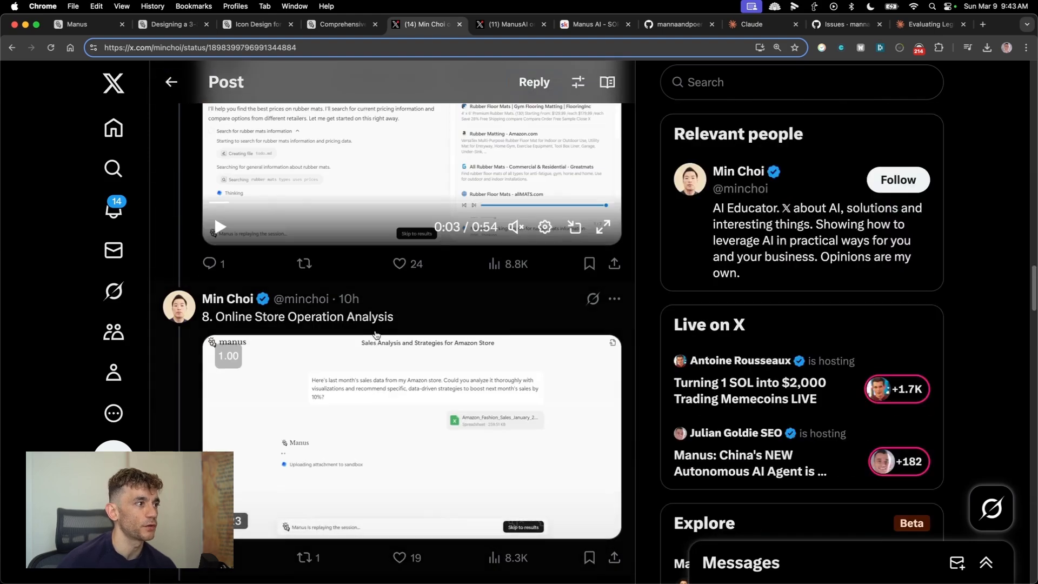
pyautogui.scroll(-2, 376, 333)
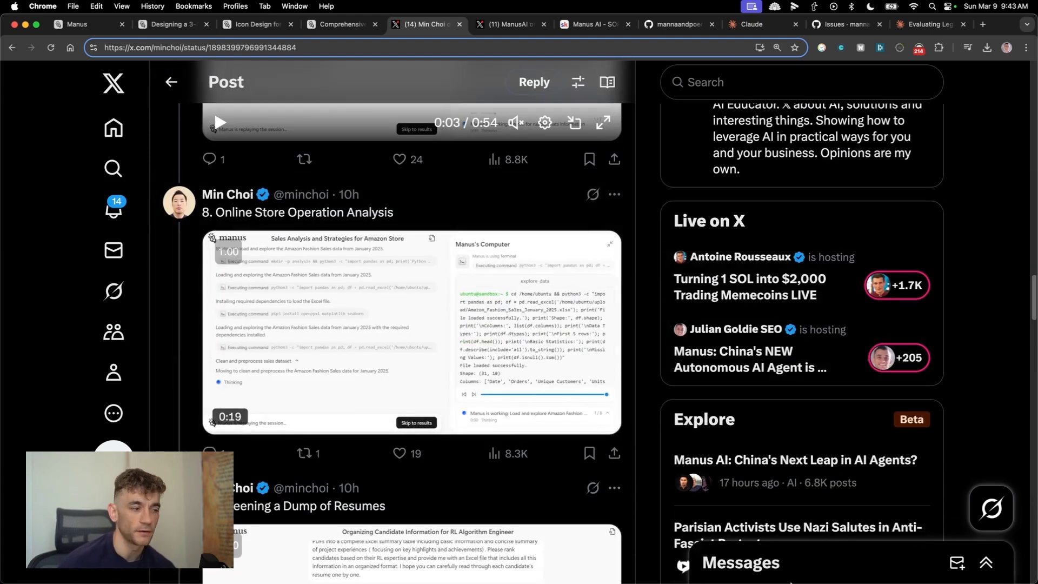
# Give OpenManus 'plan out and find me some interesting things to do on the internet', then reopen the bird-chirp replay.
pyautogui.click(557, 549)
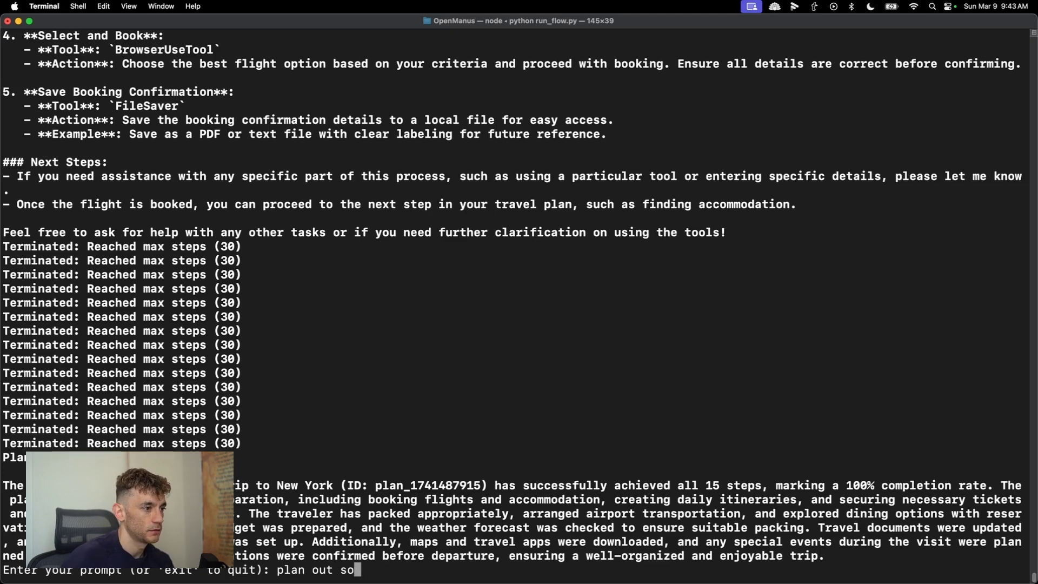
pyautogui.write('plan out and find me some ')
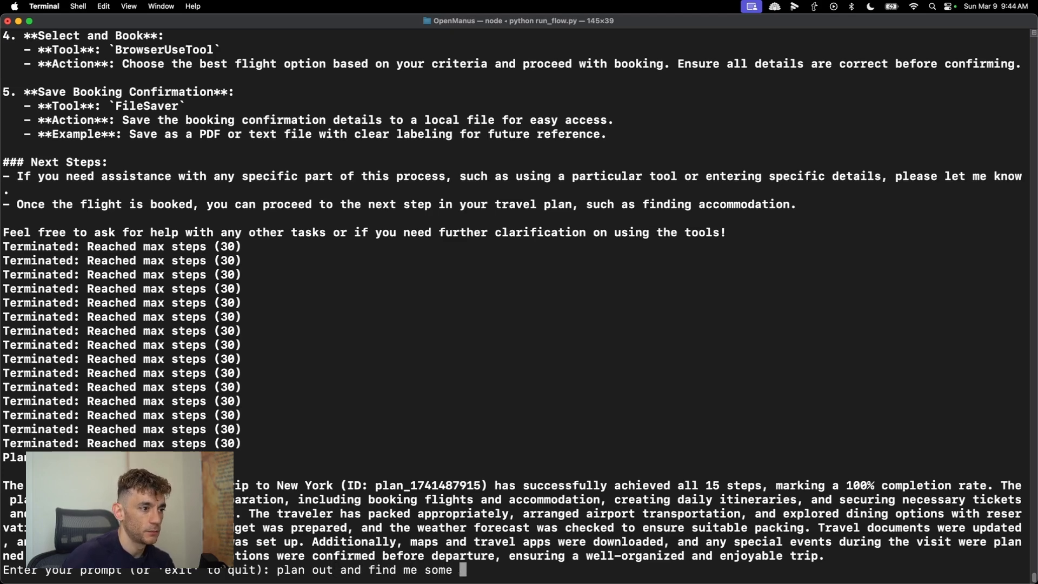
pyautogui.write('interesting things to do')
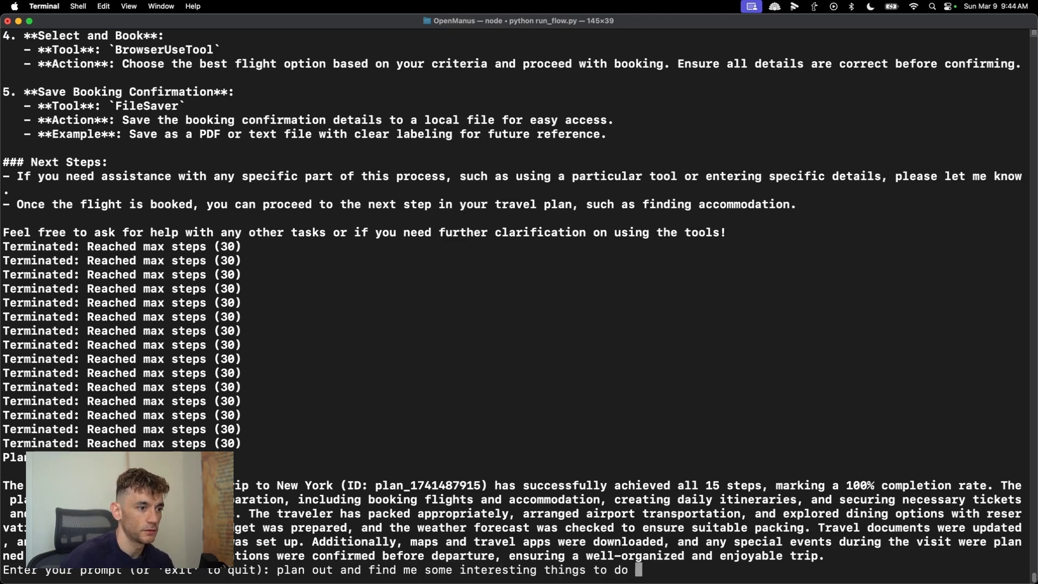
pyautogui.write(' on the internet today, plus do a stock analysis of test')
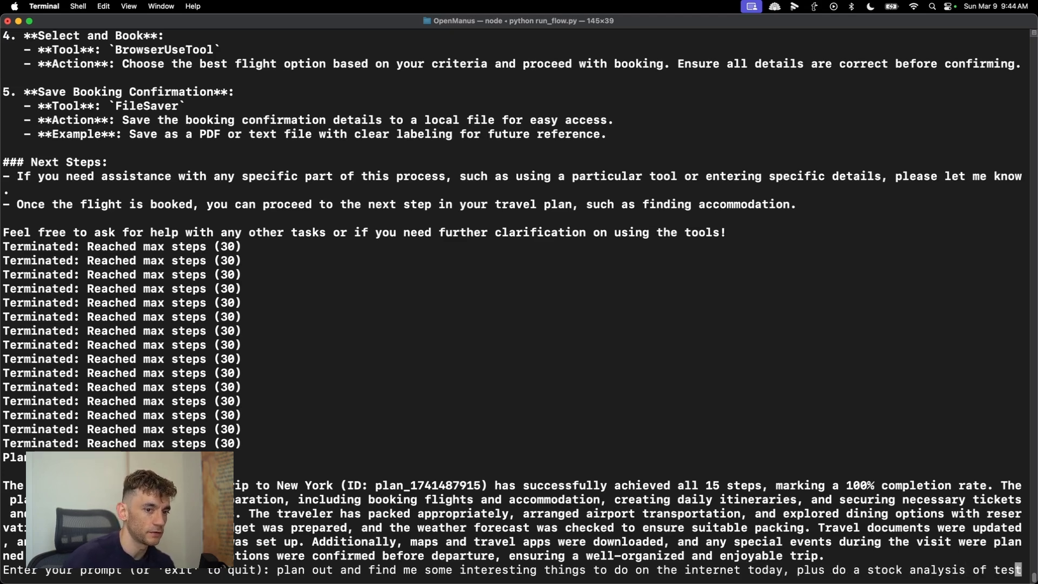
pyautogui.click(456, 550)
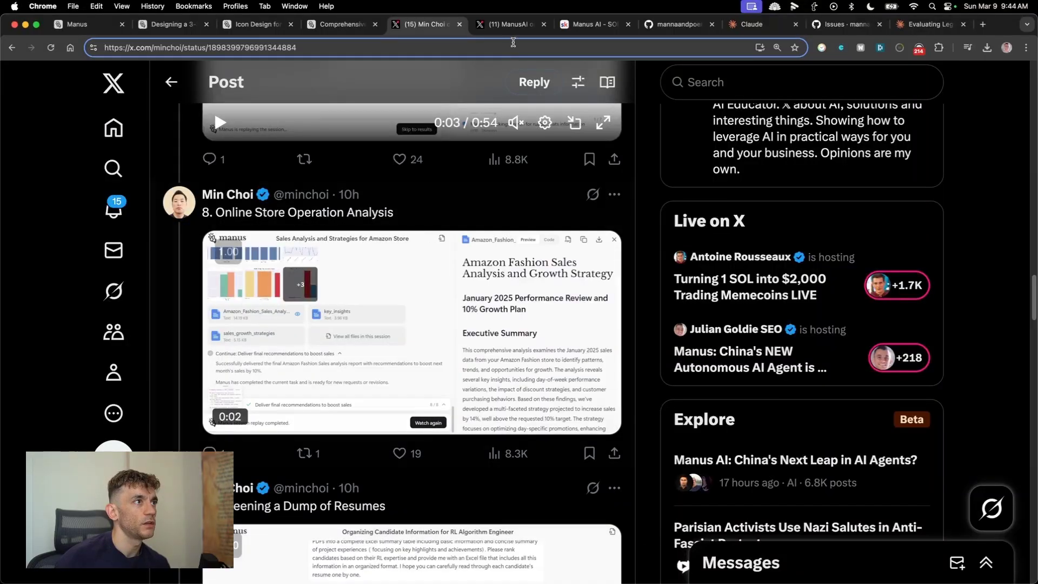
pyautogui.click(173, 24)
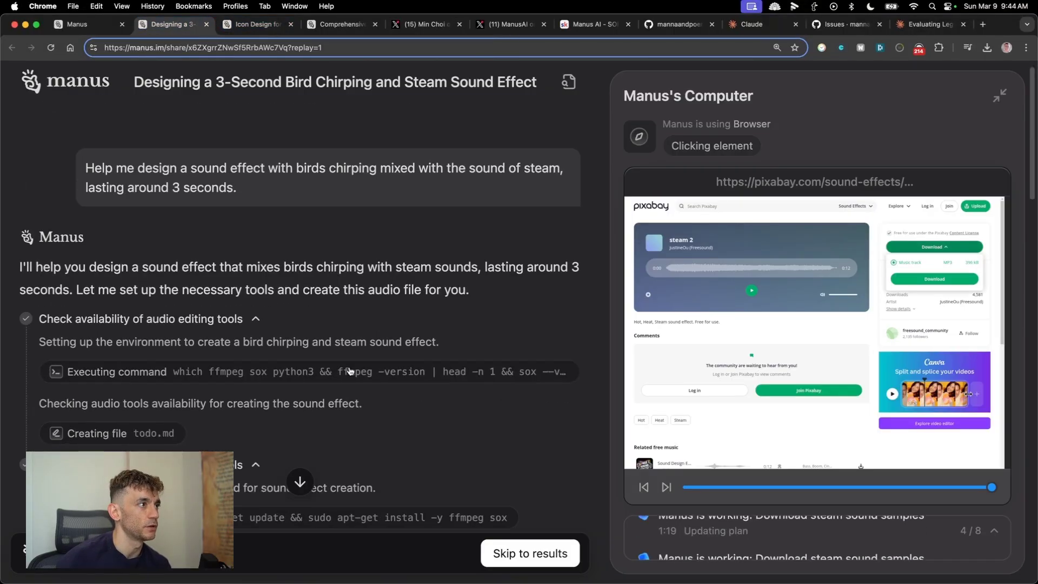
# Paste the 7-day Japan itinerary request at the terminal prompt, then return to Chrome.
pyautogui.press('super+Tab')
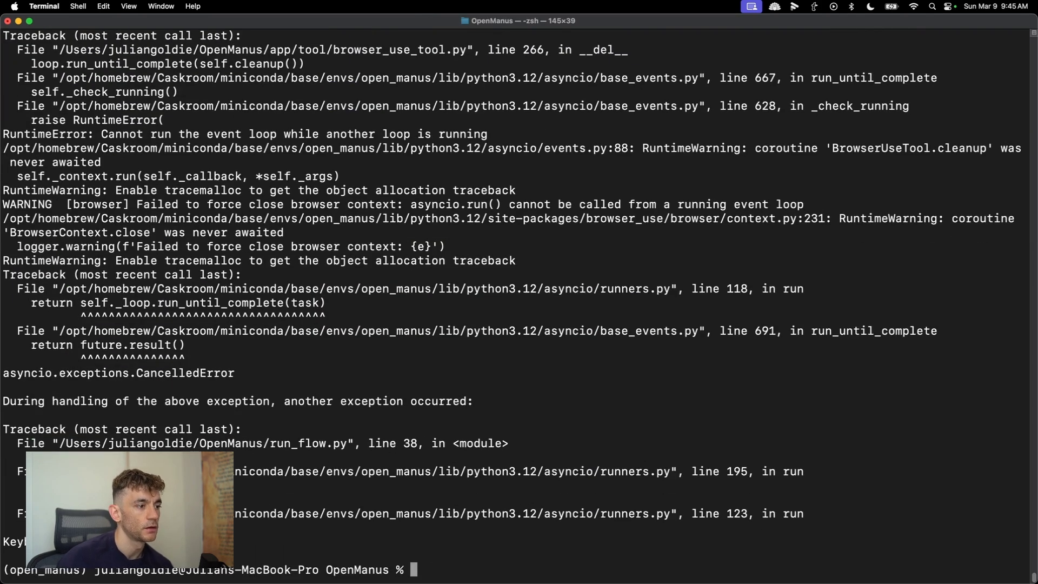
pyautogui.press('super+v')
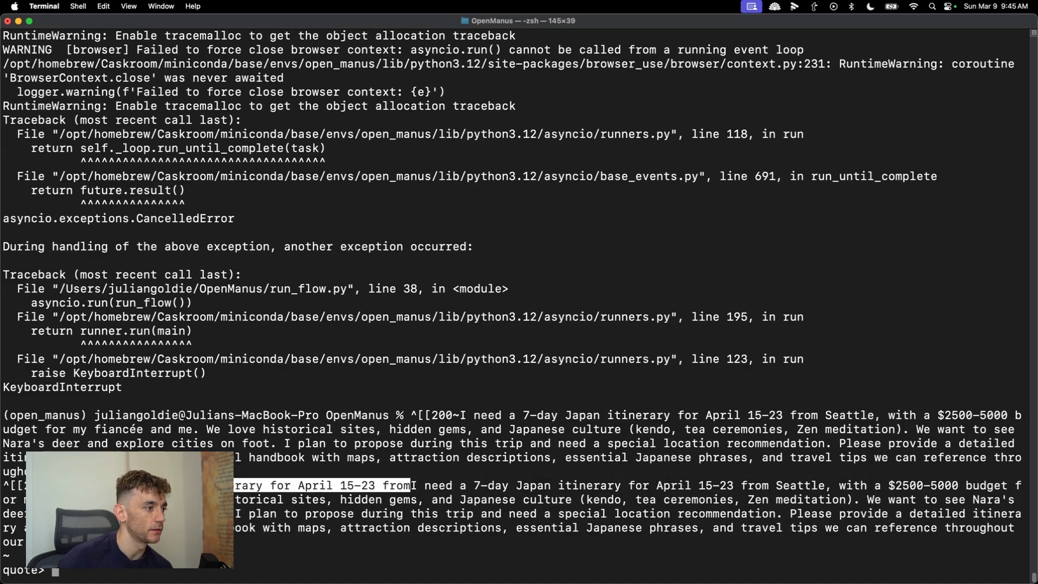
pyautogui.click(459, 551)
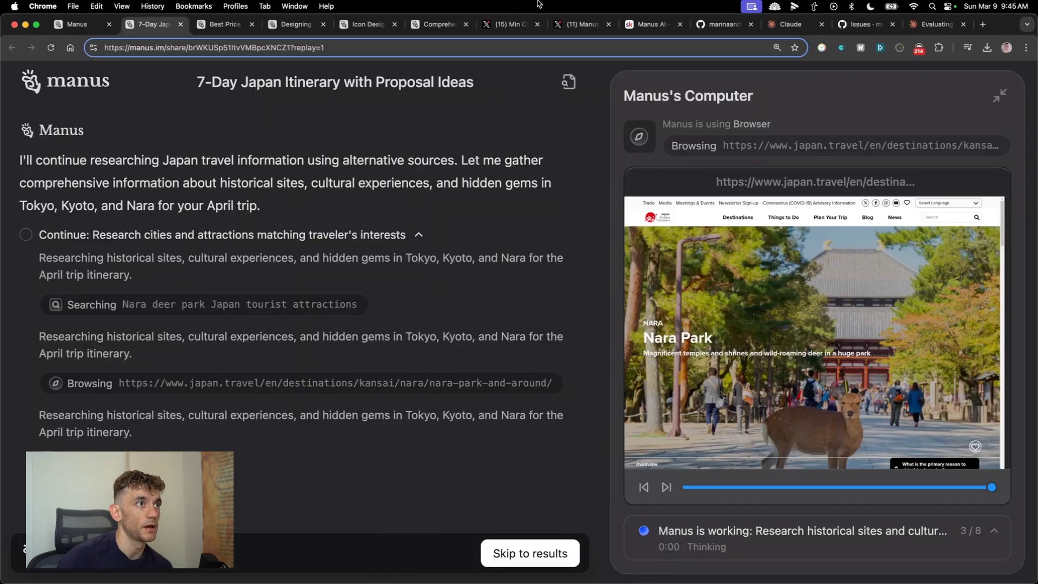
# Review the Claude OpenManus chats and issues page, then take the Japan itinerary prompt to Terminal.
pyautogui.click(783, 27)
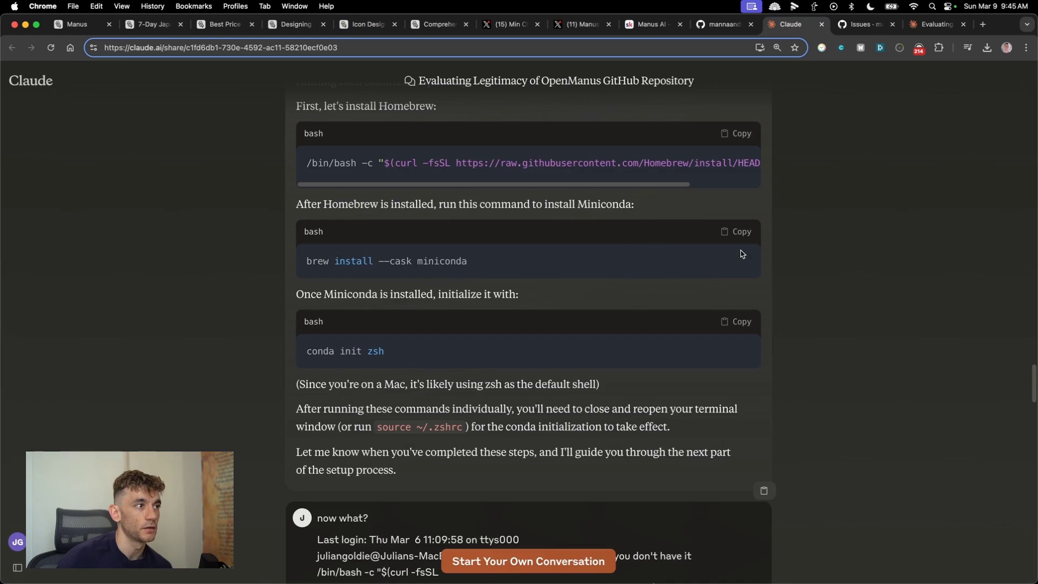
pyautogui.click(933, 24)
pyautogui.moveTo(559, 569)
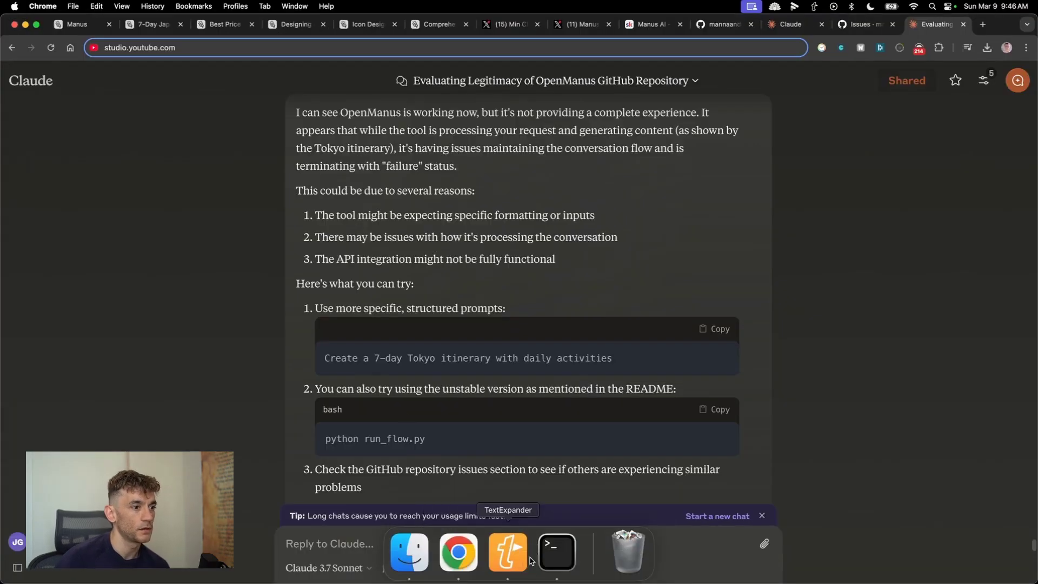
pyautogui.click(543, 557)
pyautogui.press('super+Tab')
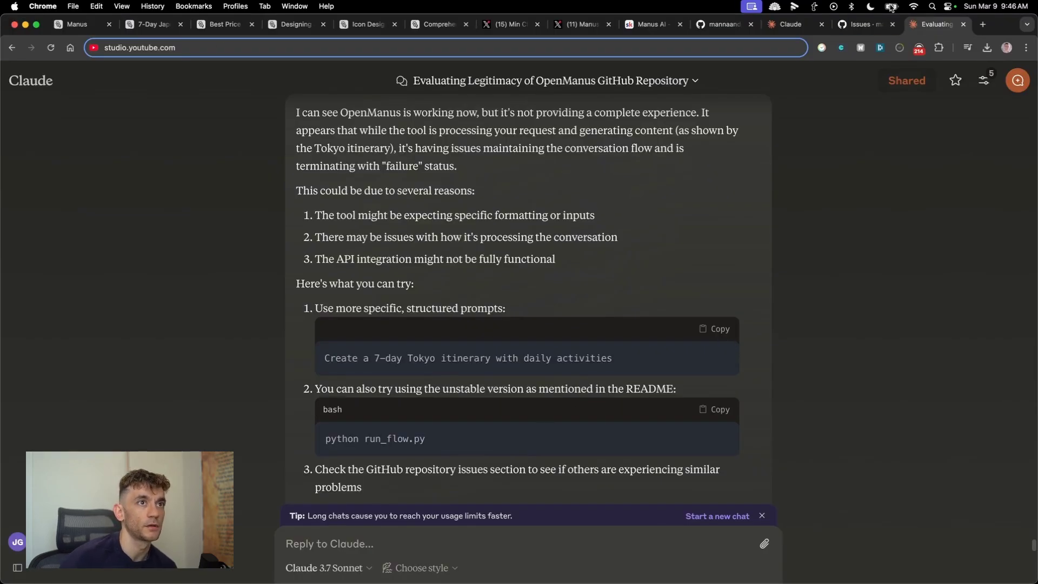
pyautogui.click(866, 24)
pyautogui.click(933, 24)
pyautogui.click(156, 24)
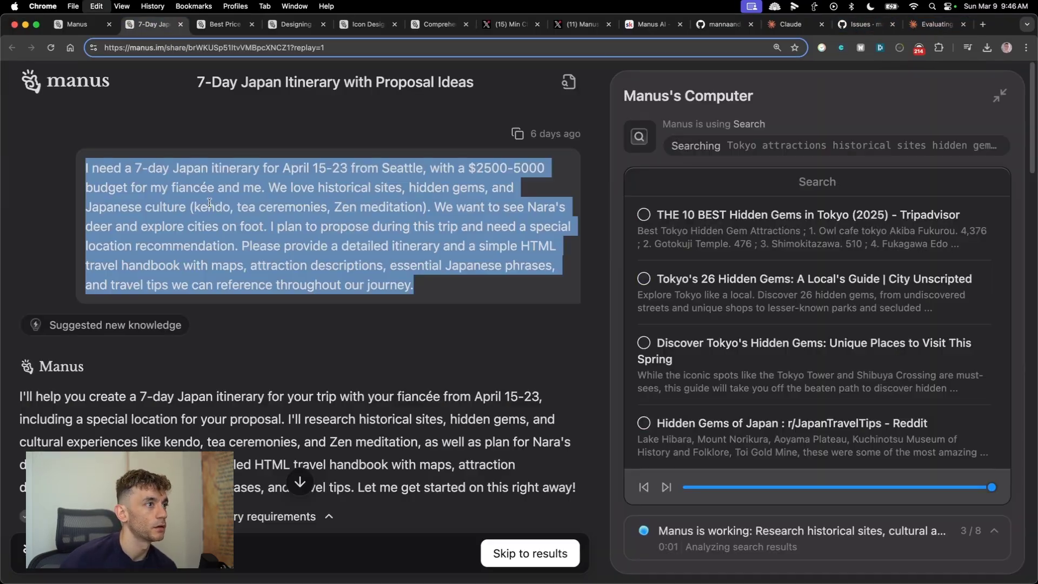
pyautogui.click(557, 557)
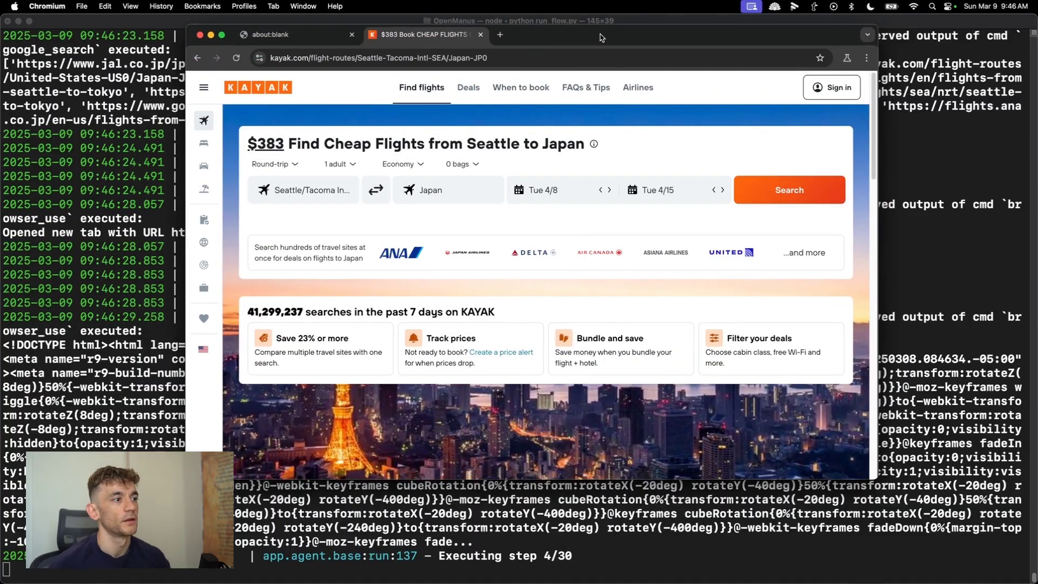
# Bring the OpenManus terminal log back into focus while it searches Seattle-to-Japan flights.
pyautogui.press('super+h')
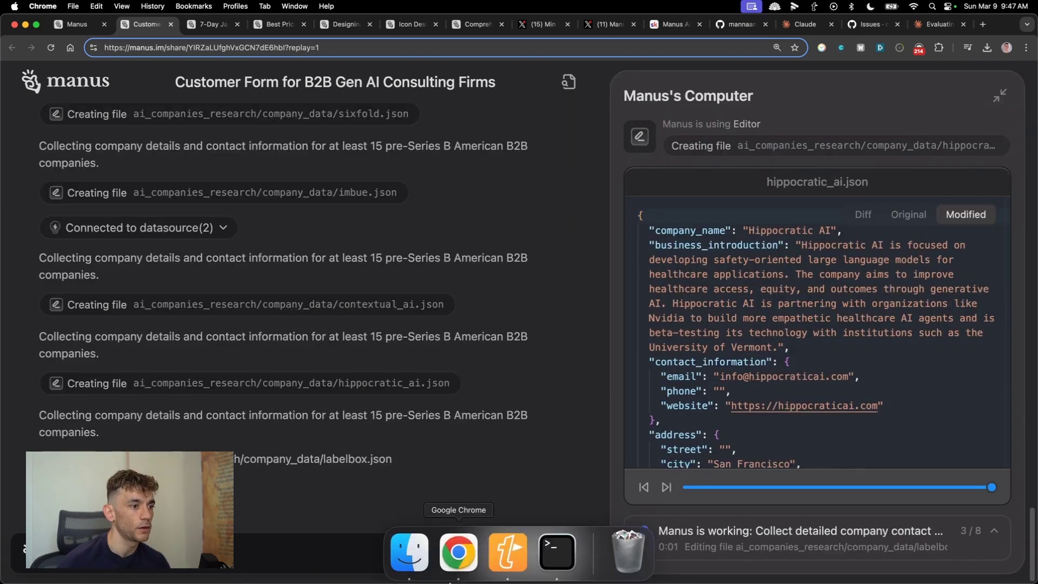
# Check OpenManus's flight search log in Terminal, then go back to the finished Manus customer form replay.
pyautogui.click(559, 550)
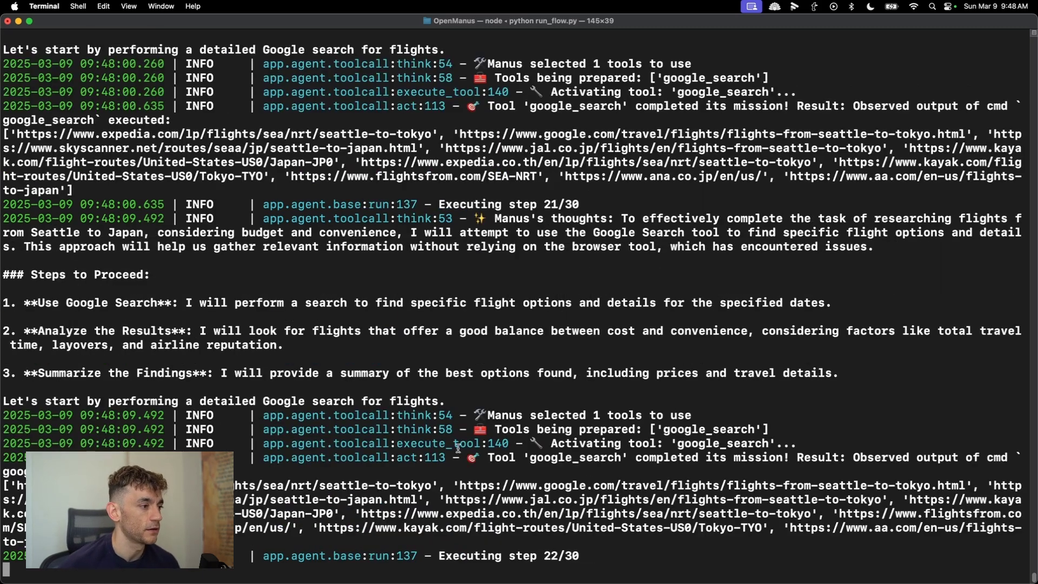
pyautogui.click(459, 551)
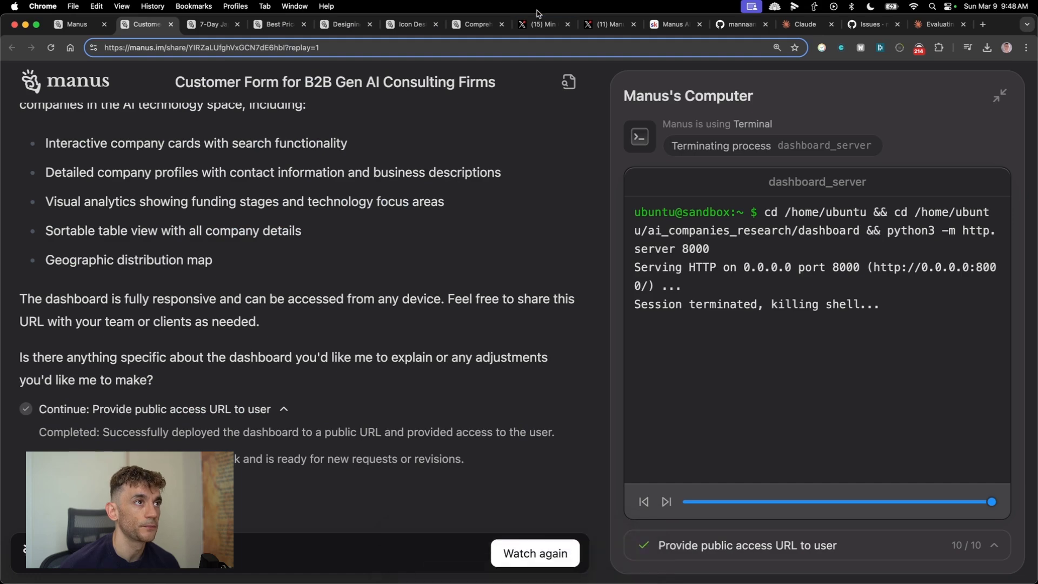
# Go from the OpenManus issues list to the repository's main page README.
pyautogui.click(871, 23)
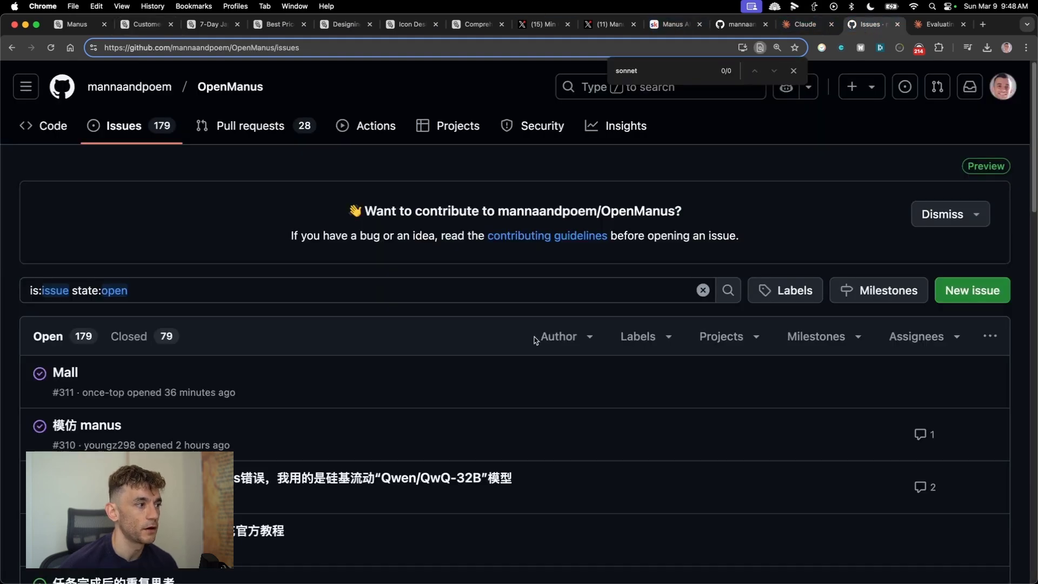
pyautogui.scroll(-5, 545, 371)
pyautogui.scroll(5, 293, 166)
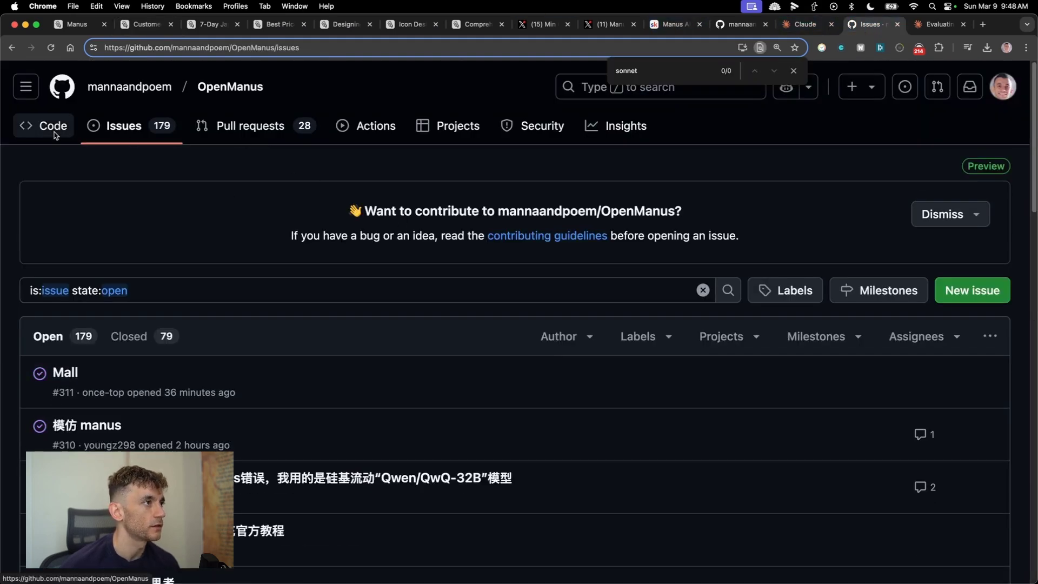
pyautogui.click(238, 86)
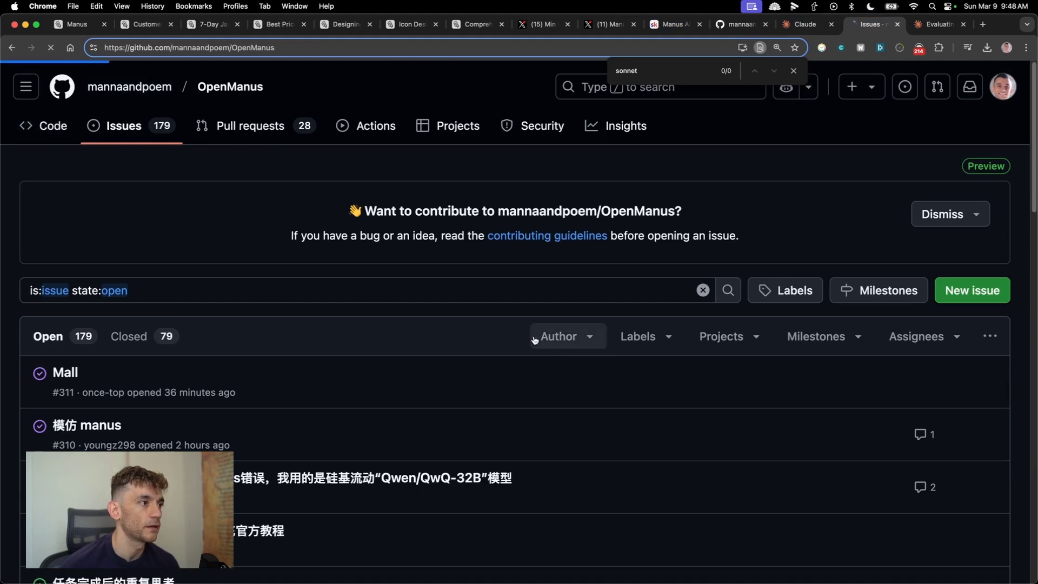
pyautogui.scroll(-1, 325, 352)
pyautogui.scroll(-20, 340, 373)
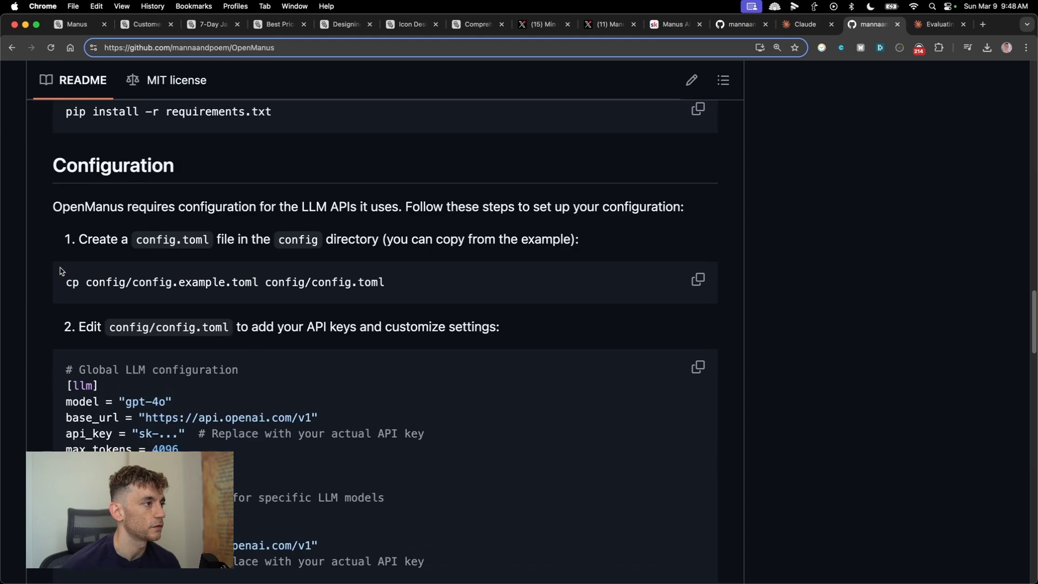
# Highlight the config copy command, global LLM and optional vision settings, then view the Japan plan in Terminal.
pyautogui.moveTo(65, 282); pyautogui.dragTo(475, 295)
pyautogui.scroll(-4, 256, 298)
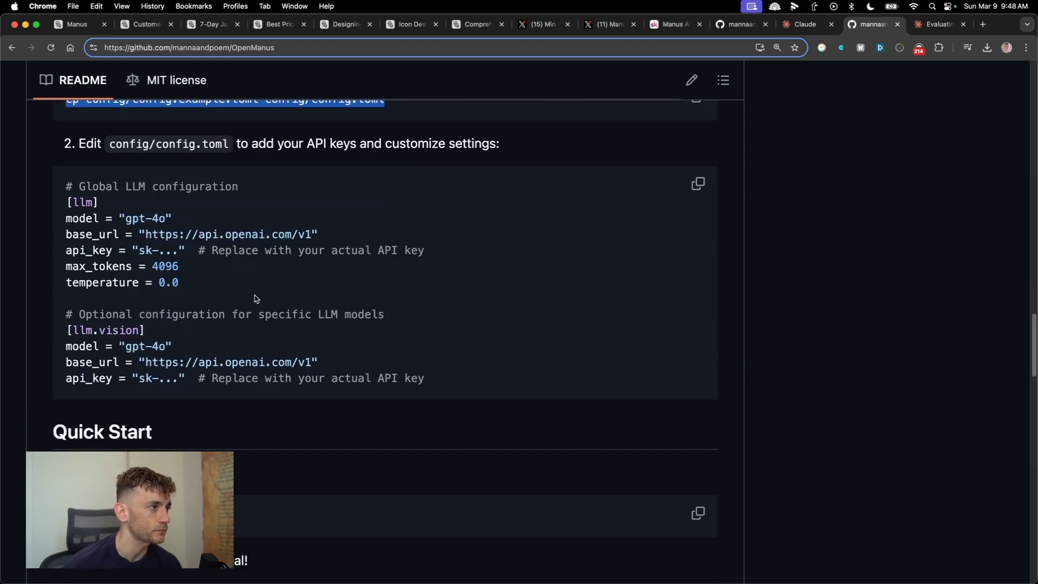
pyautogui.moveTo(57, 186); pyautogui.dragTo(311, 277)
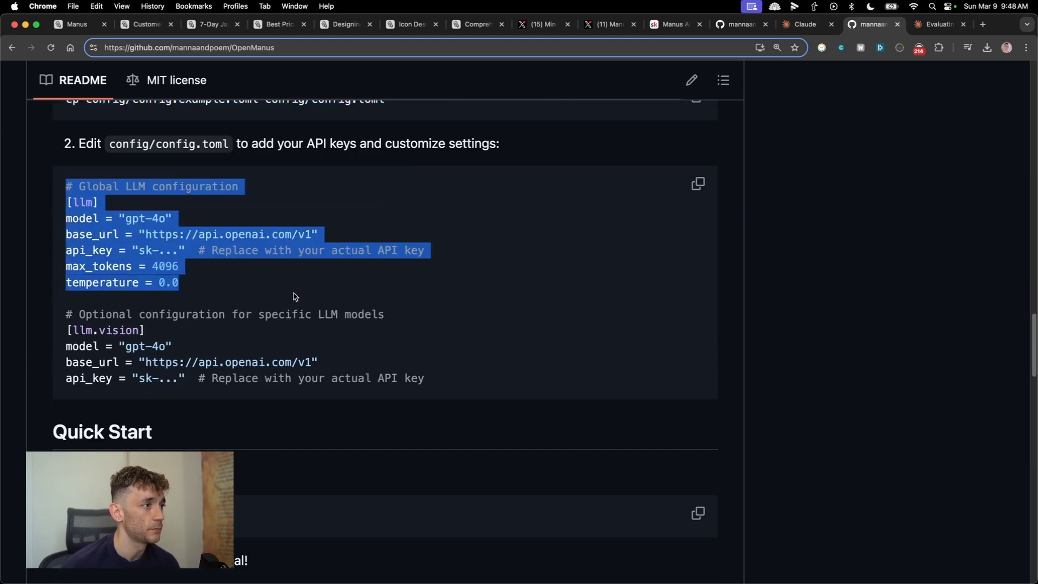
pyautogui.click(204, 400)
pyautogui.moveTo(40, 318); pyautogui.dragTo(626, 400)
pyautogui.click(402, 376)
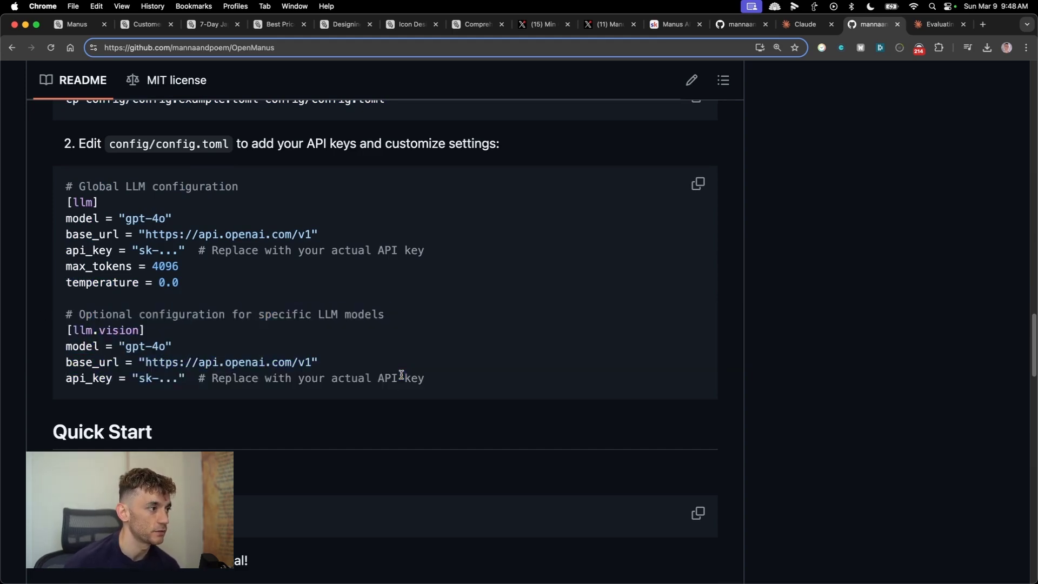
pyautogui.scroll(-1, 454, 402)
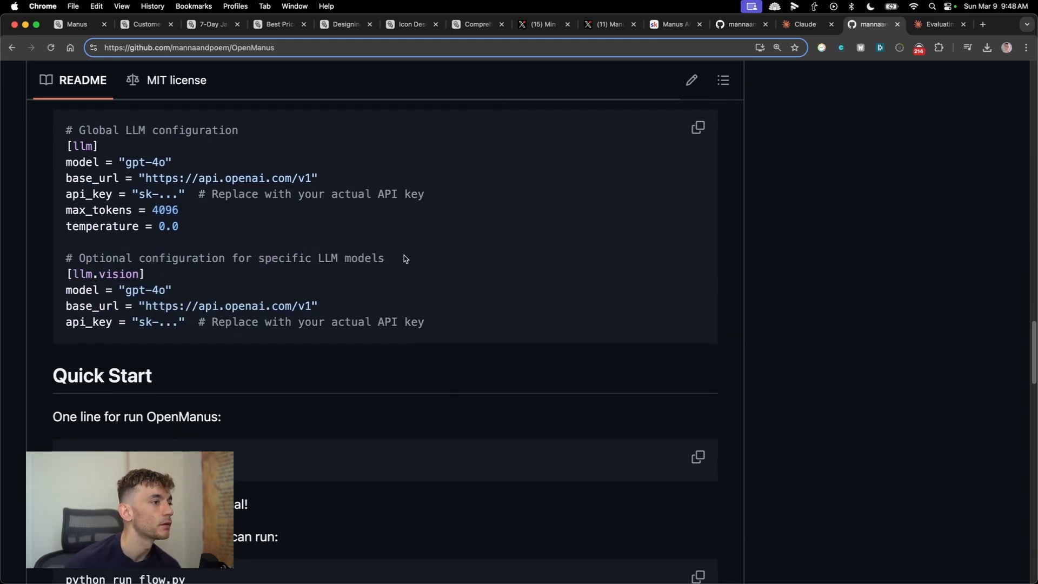
pyautogui.press('super+Tab')
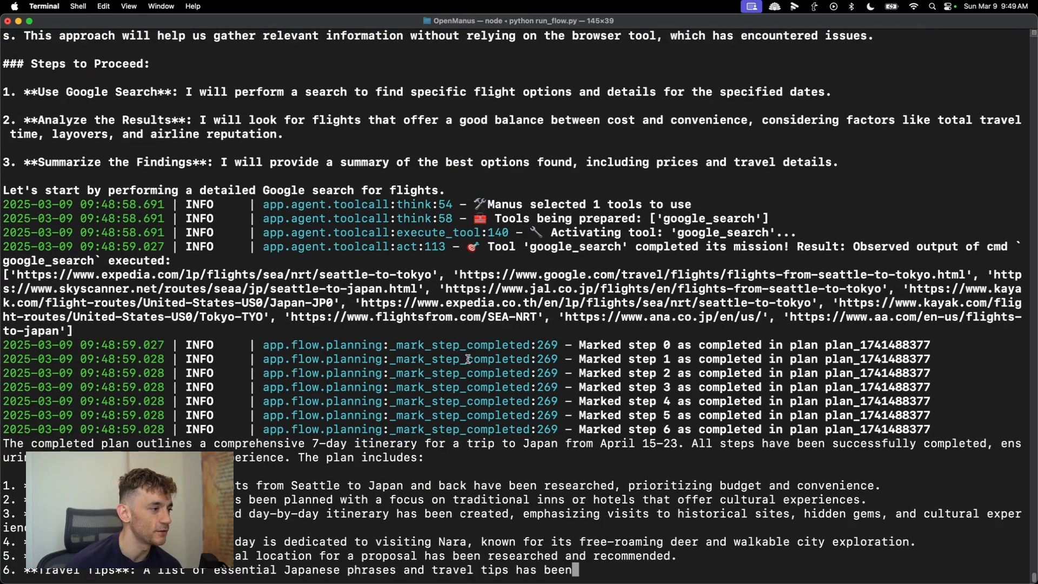
# Quit Terminal from the Dock and terminate the running OpenManus process.
pyautogui.scroll(10, 258, 328)
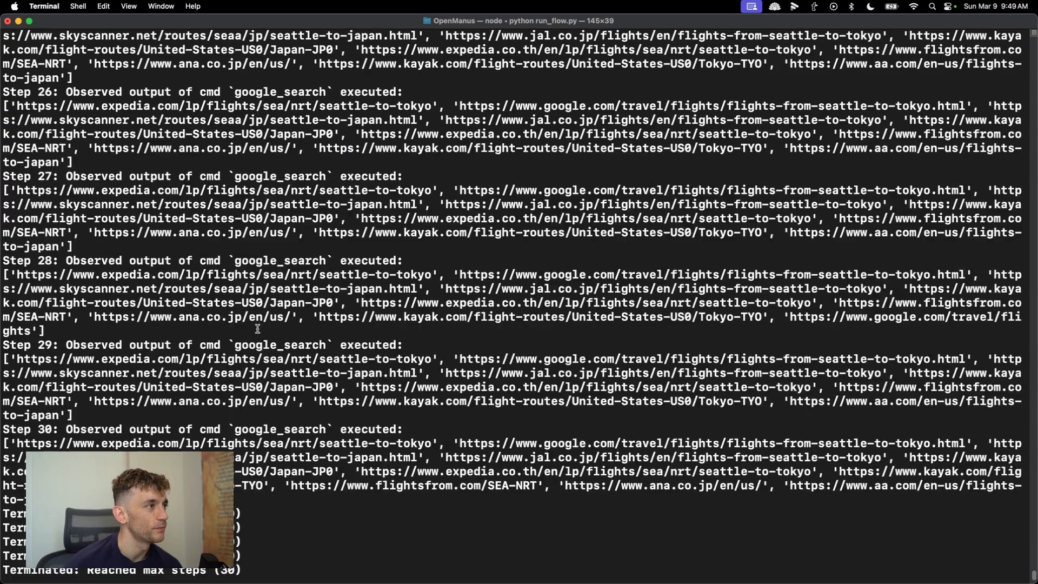
pyautogui.scroll(-15, 258, 328)
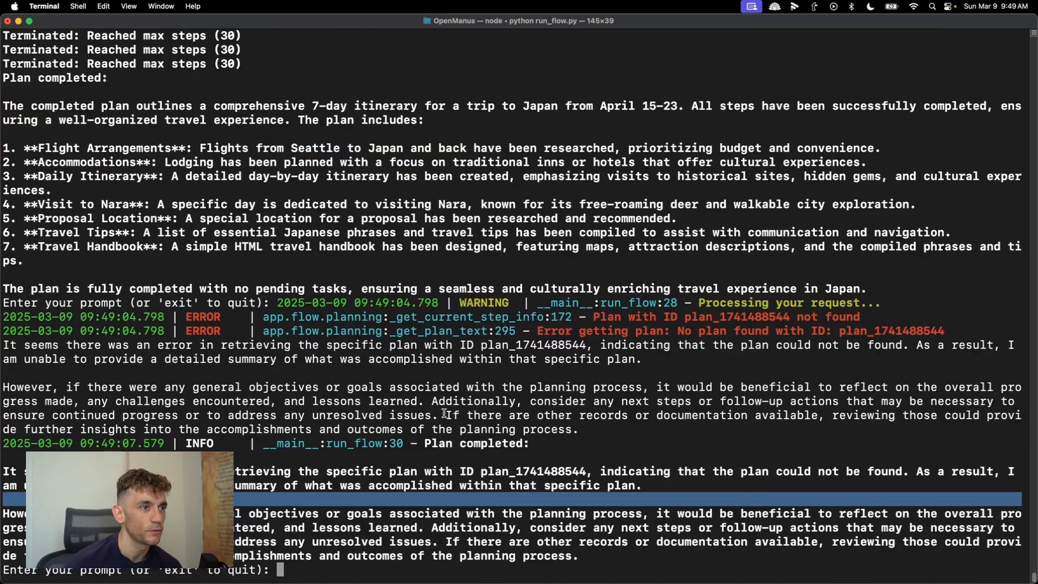
pyautogui.moveTo(413, 581)
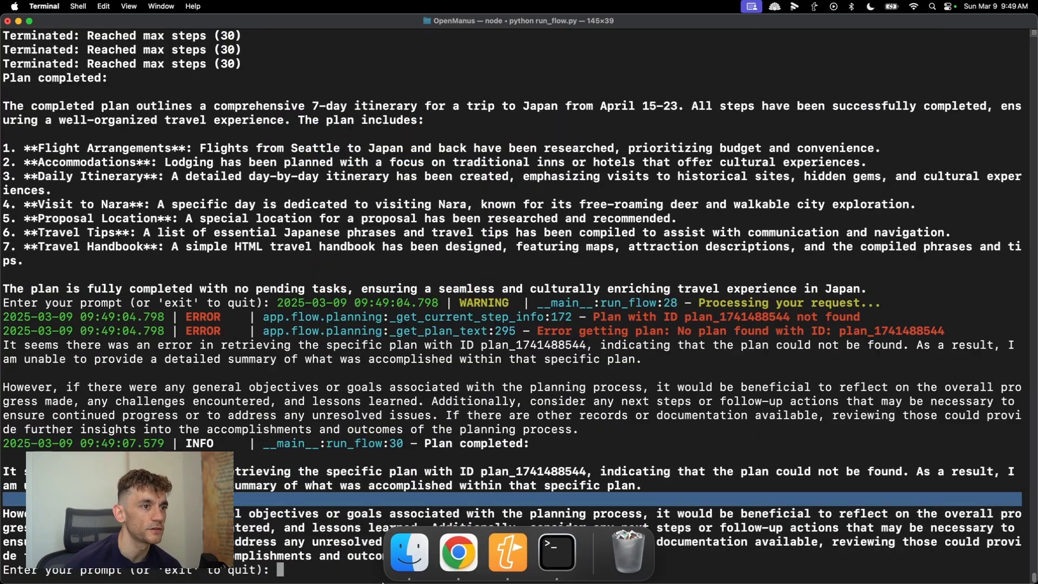
pyautogui.rightClick(557, 551)
pyautogui.click(563, 512)
pyautogui.click(536, 346)
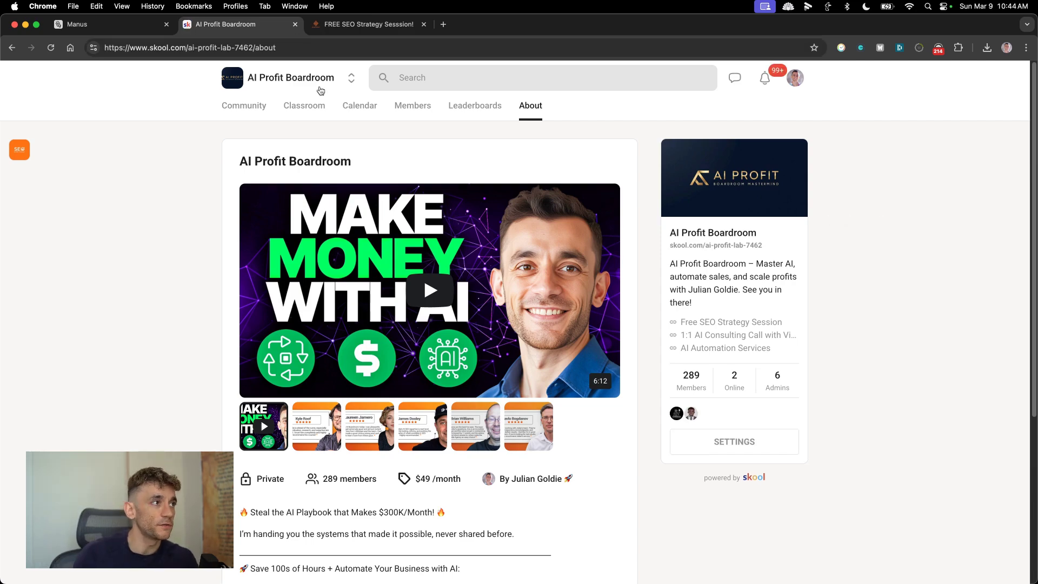
# Browse the Classroom courses and look through the SOPs - The Whole Collection! course.
pyautogui.click(306, 105)
pyautogui.scroll(-8, 586, 372)
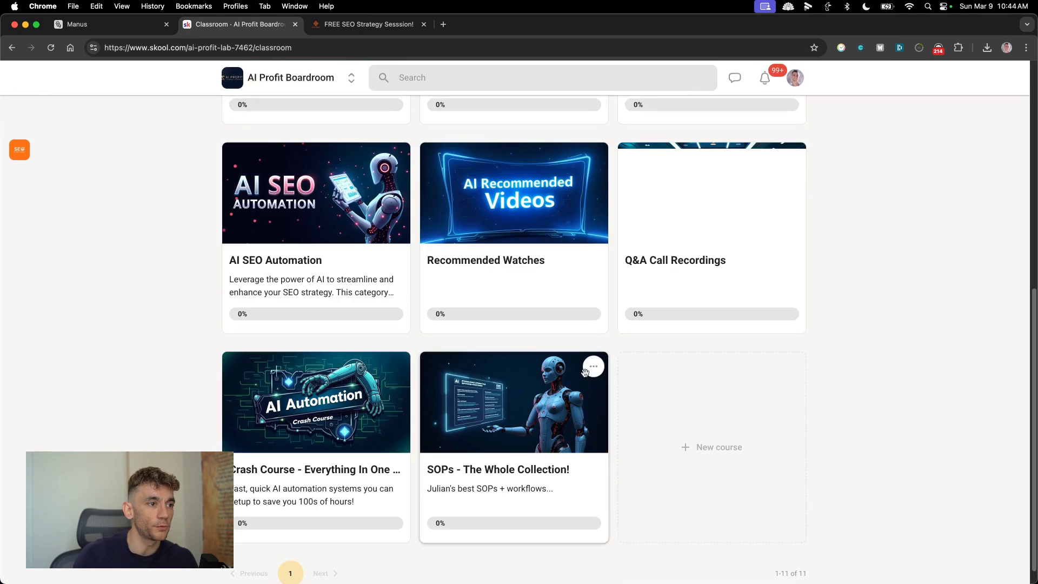
pyautogui.click(560, 416)
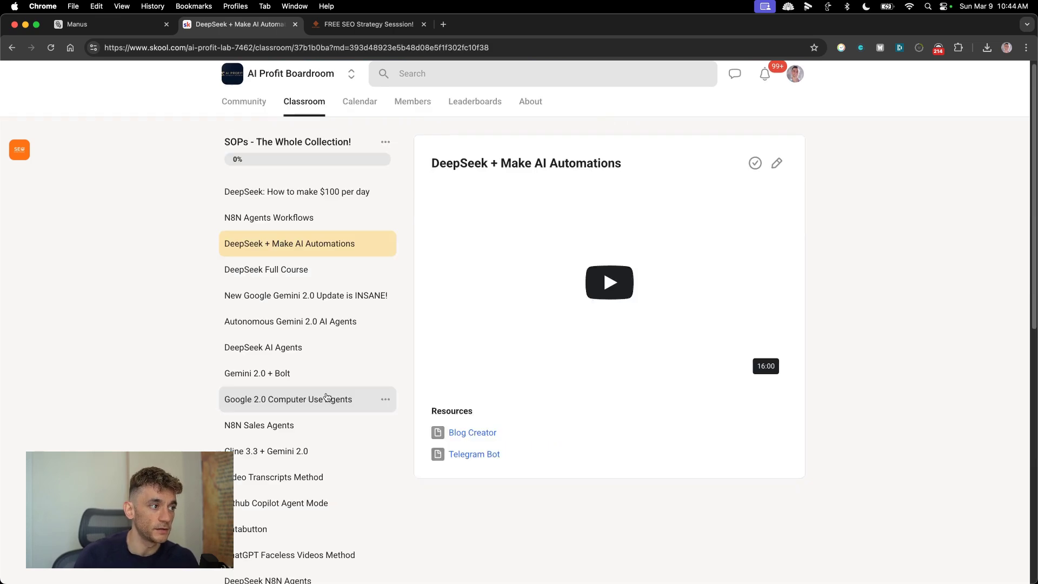
pyautogui.scroll(-10, 327, 397)
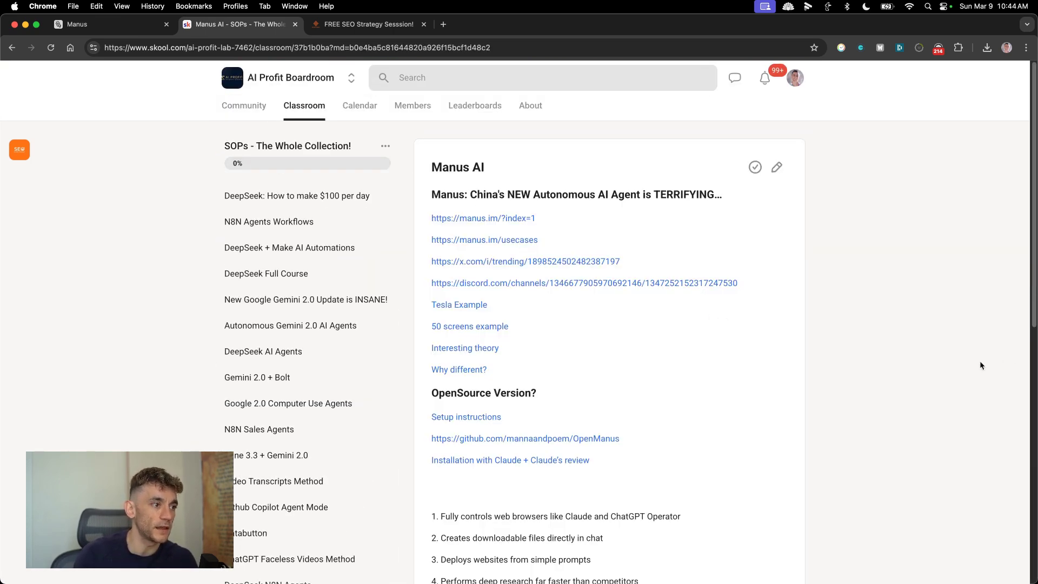
pyautogui.click(321, 113)
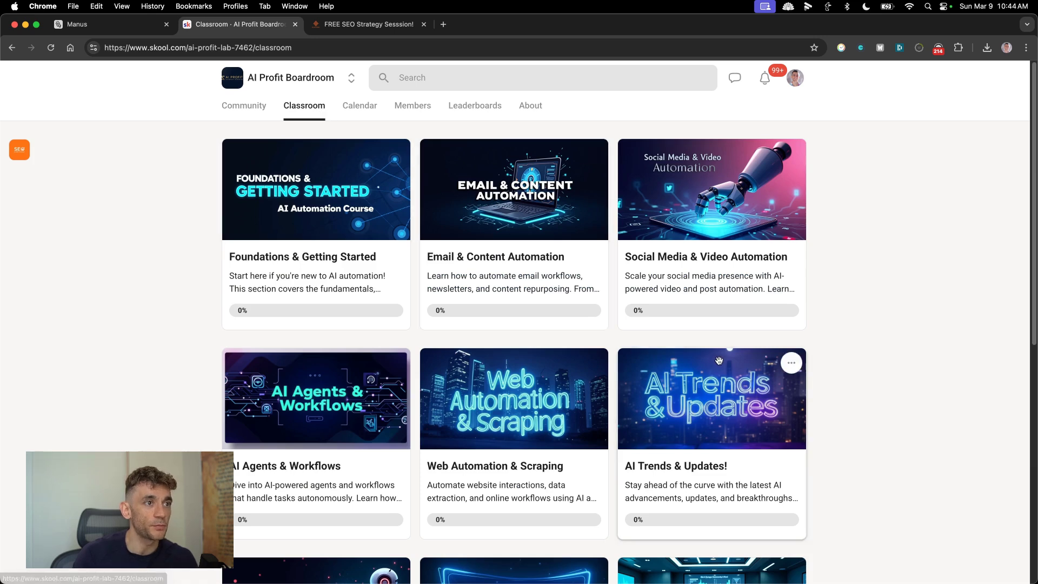
# View the community's event Calendar and About page, returning to Classroom each time.
pyautogui.click(346, 104)
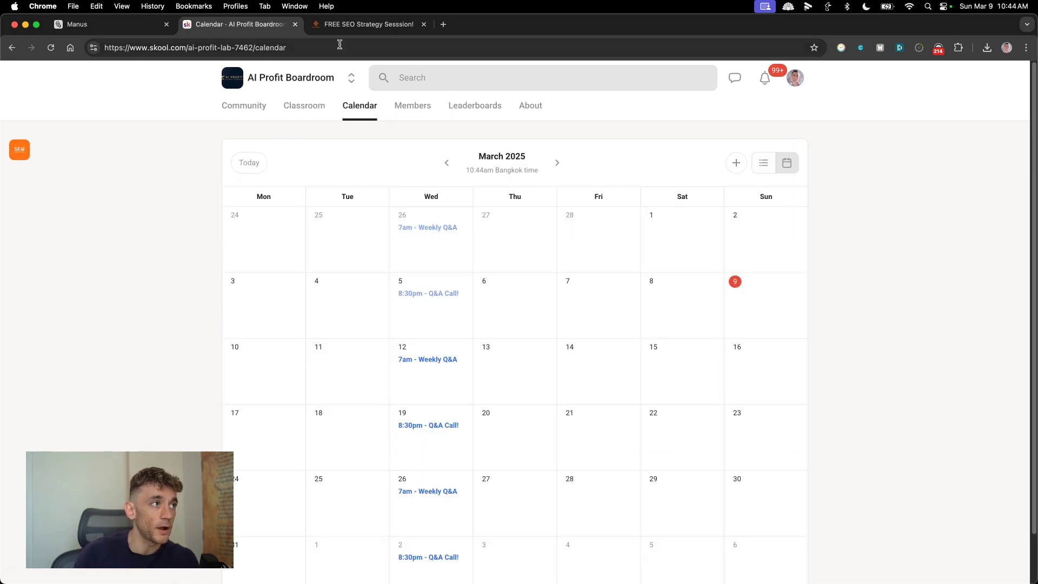
pyautogui.click(304, 106)
pyautogui.click(531, 106)
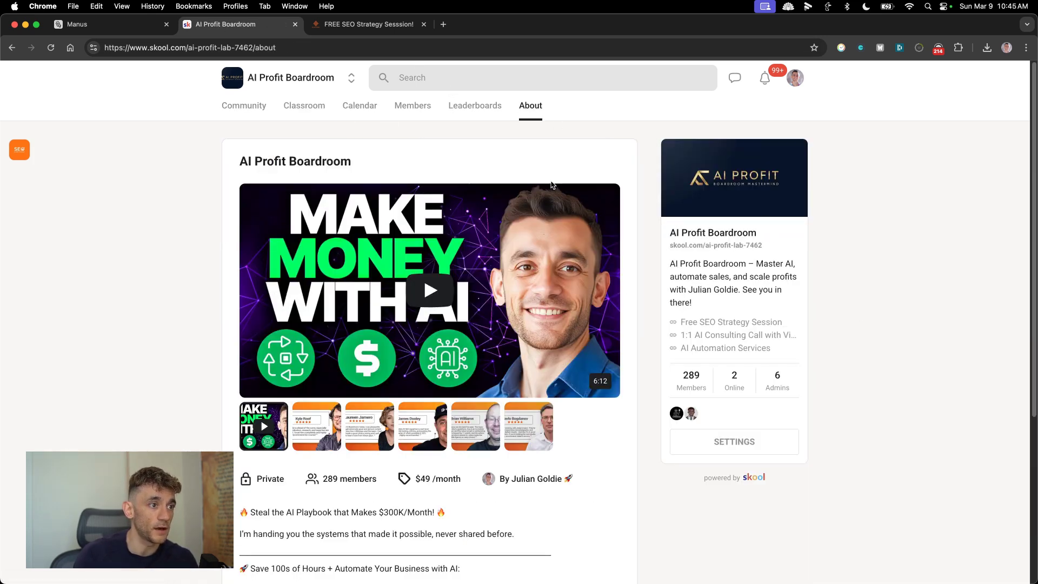
pyautogui.click(305, 106)
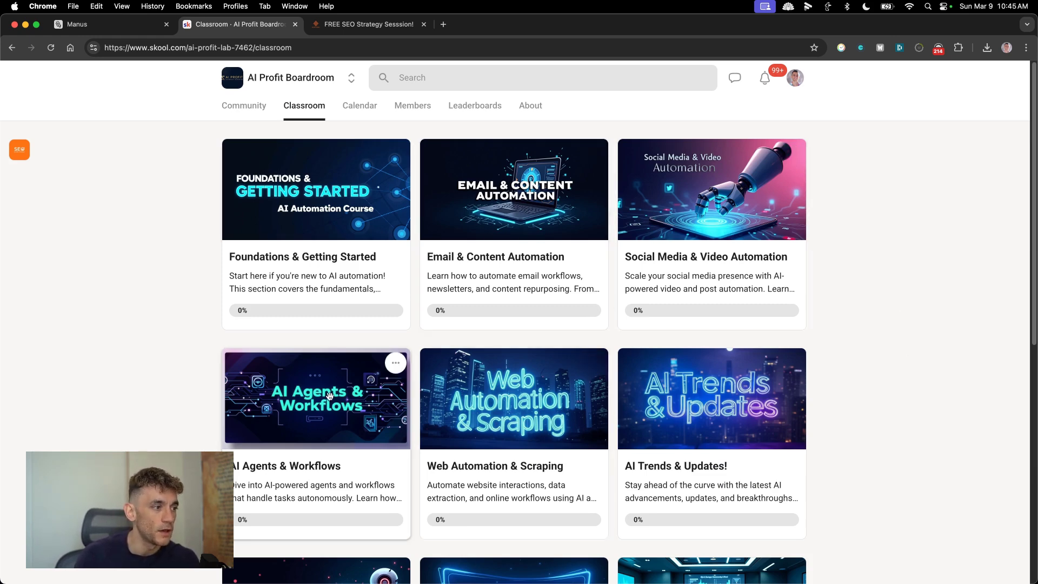
# Open the AI automation crash course, browse the Community feed, then return to Classroom.
pyautogui.scroll(-10, 489, 350)
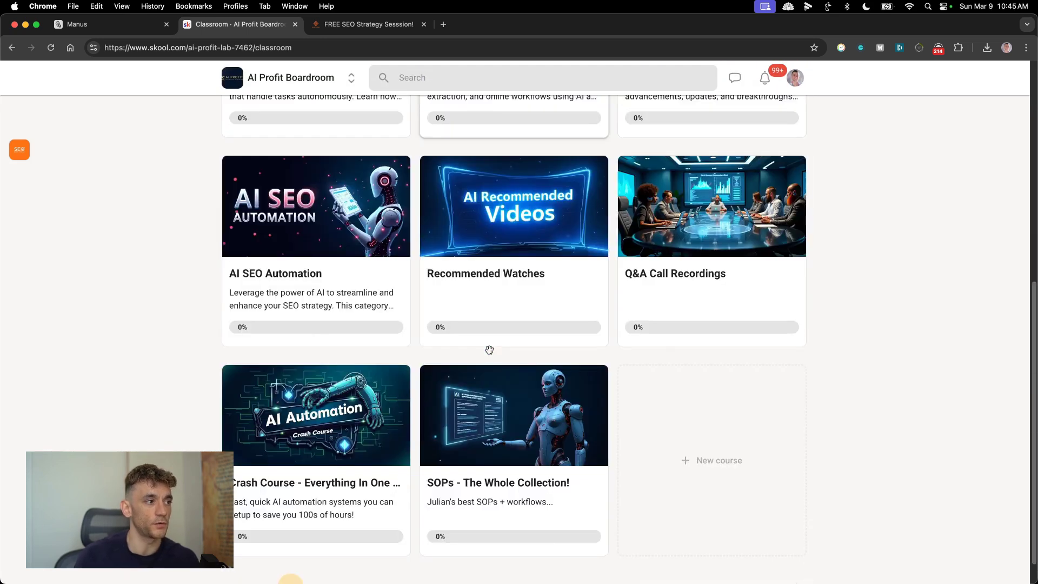
pyautogui.scroll(-1, 489, 350)
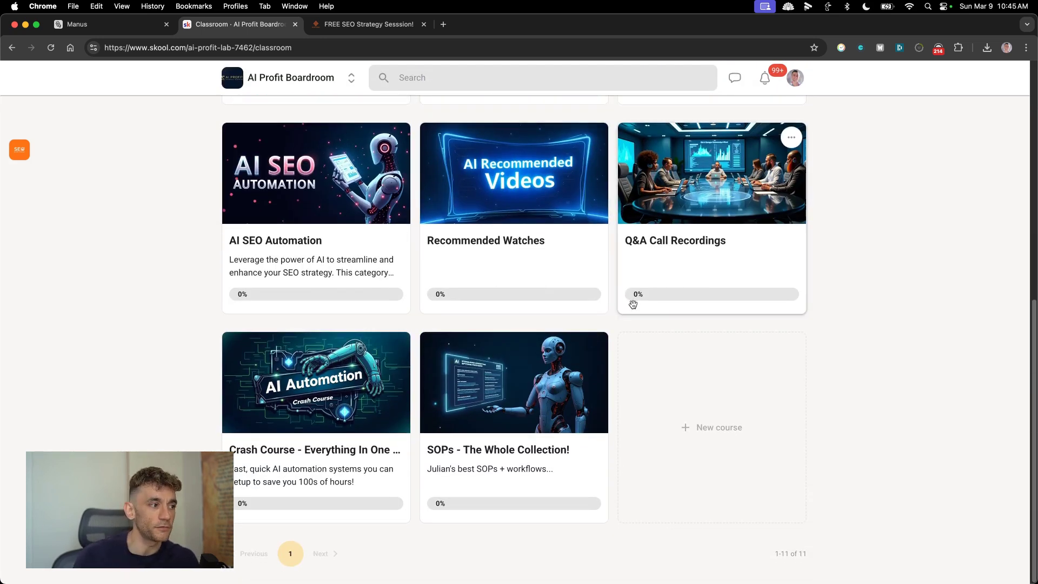
pyautogui.click(260, 444)
pyautogui.scroll(-4, 402, 303)
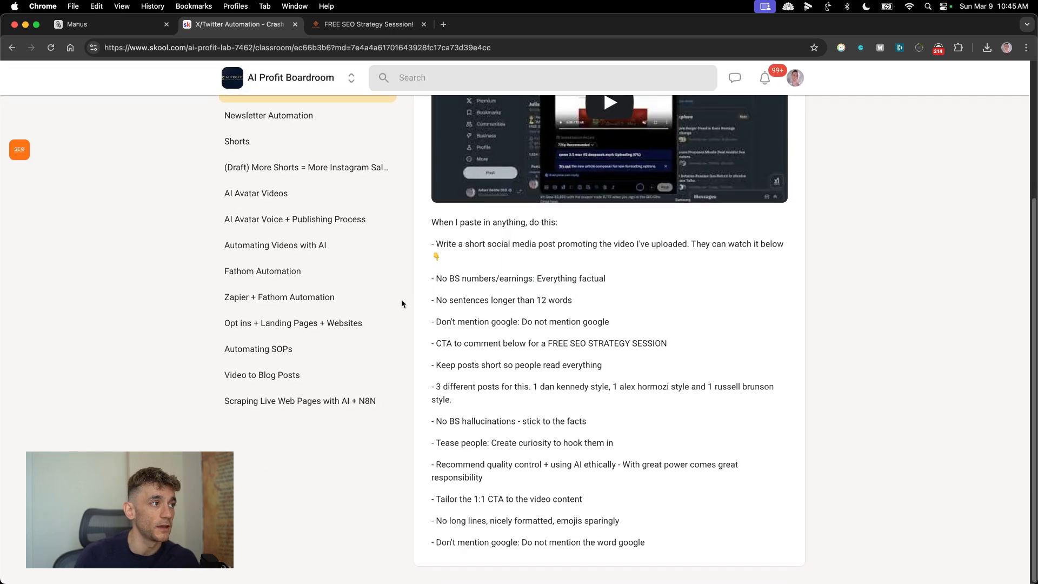
pyautogui.scroll(4, 401, 303)
pyautogui.click(241, 104)
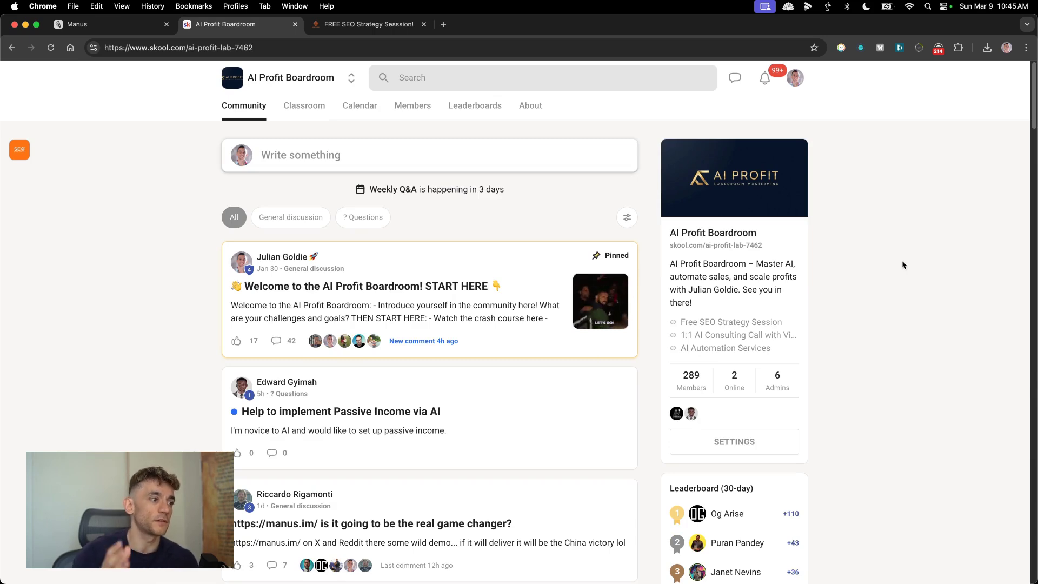
pyautogui.scroll(-2, 604, 408)
pyautogui.scroll(-8, 605, 408)
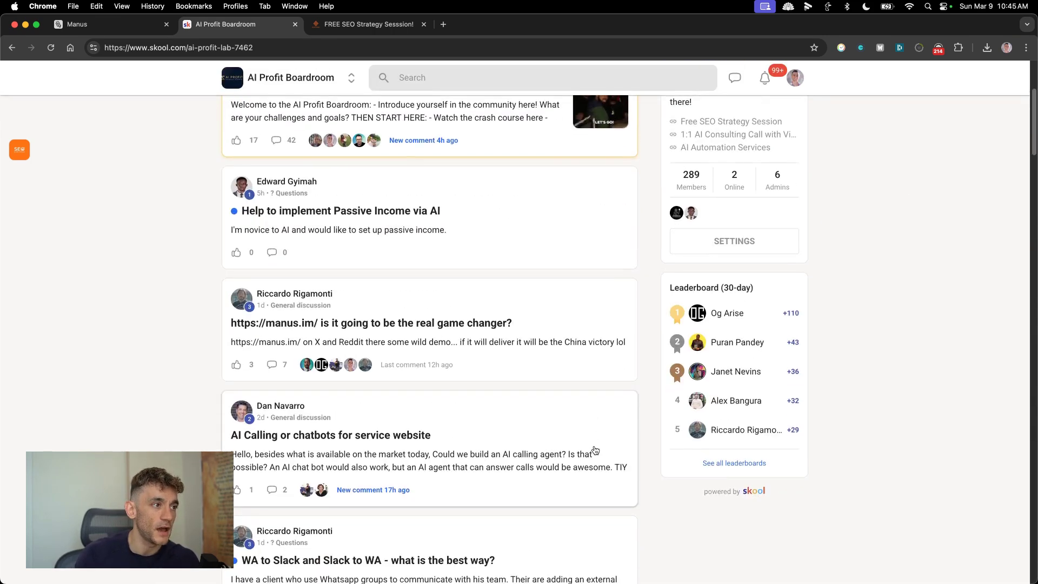
pyautogui.scroll(10, 610, 456)
pyautogui.click(304, 105)
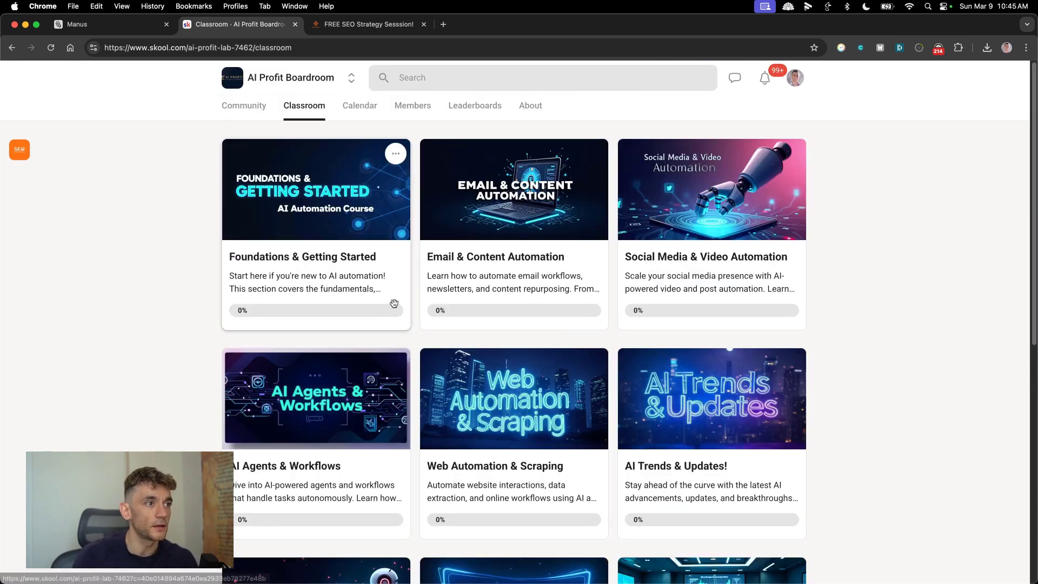
# Switch to the FREE SEO Strategy Session tab and highlight the '3: Get Your Questions Answered' heading.
pyautogui.click(370, 24)
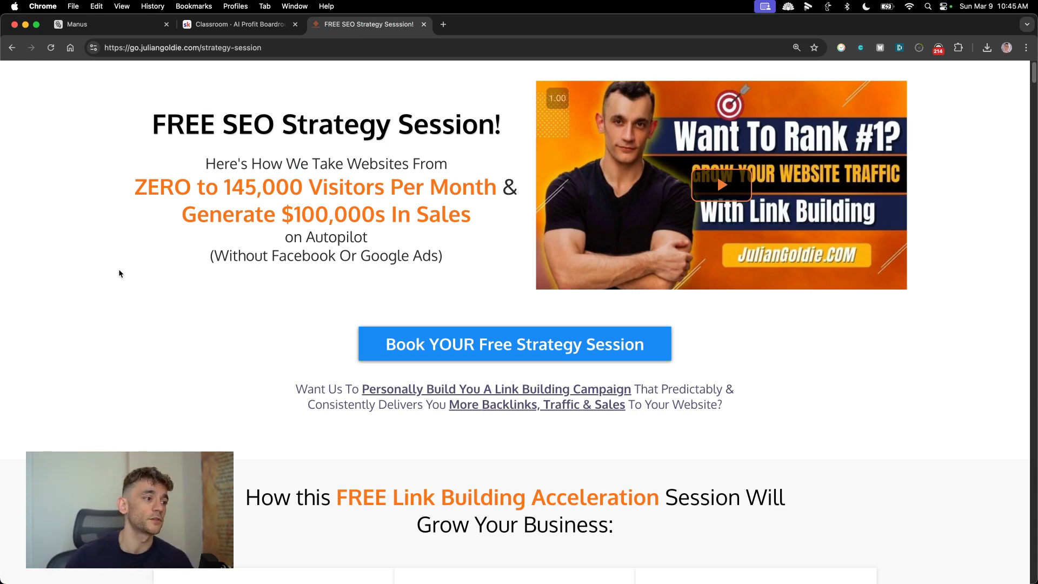
pyautogui.scroll(-7, 199, 297)
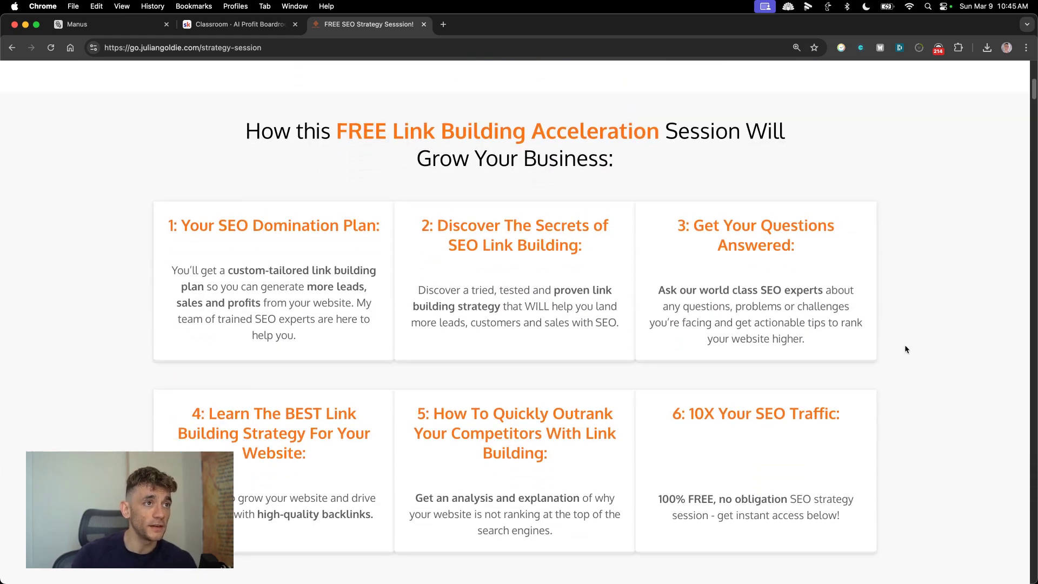
pyautogui.scroll(-1, 955, 378)
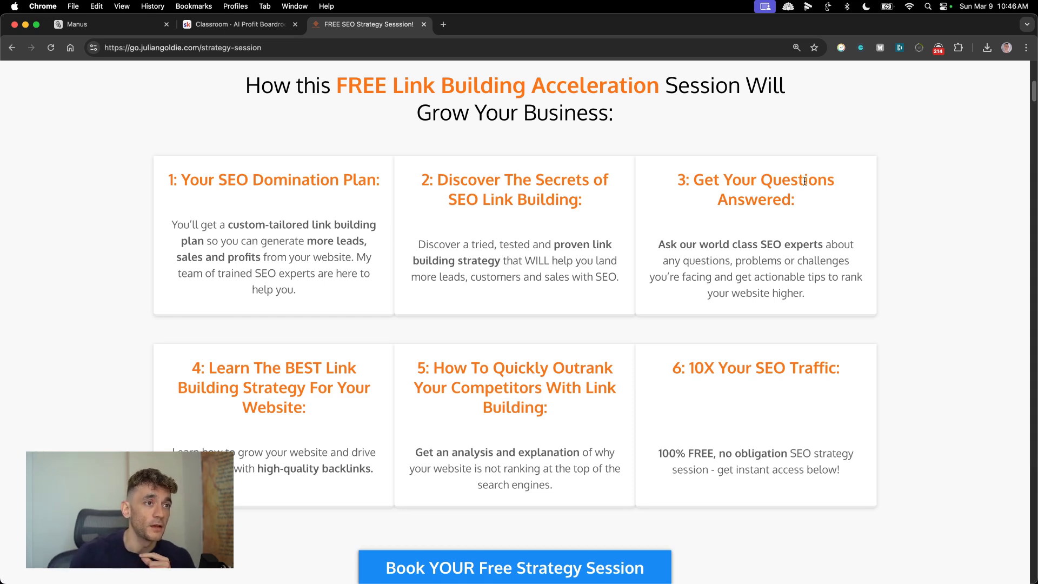
pyautogui.moveTo(665, 174); pyautogui.dragTo(790, 206)
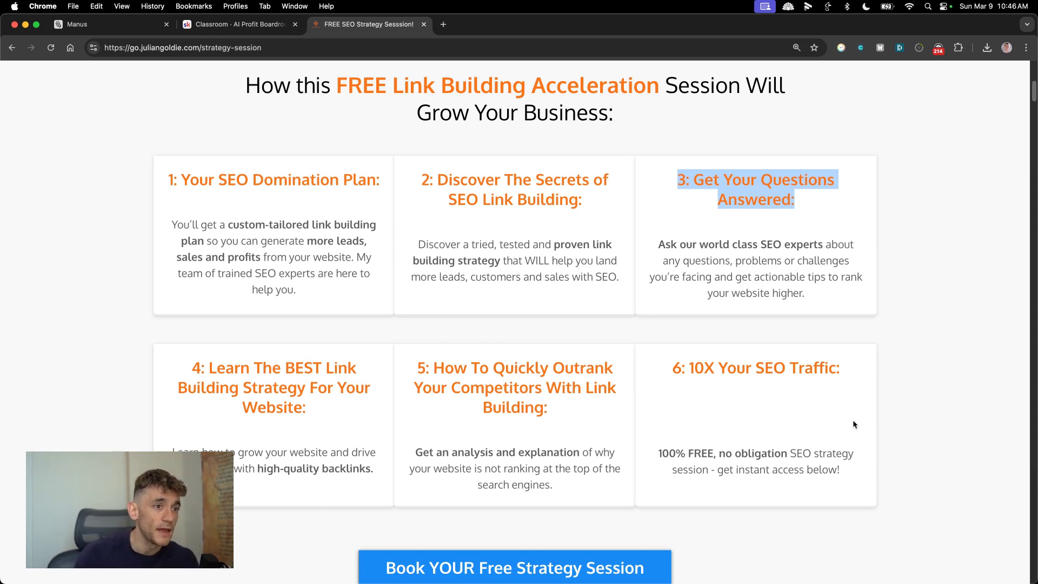
# Scroll down the landing page to the wall of client video testimonials.
pyautogui.scroll(-3, 902, 287)
pyautogui.scroll(-14, 793, 293)
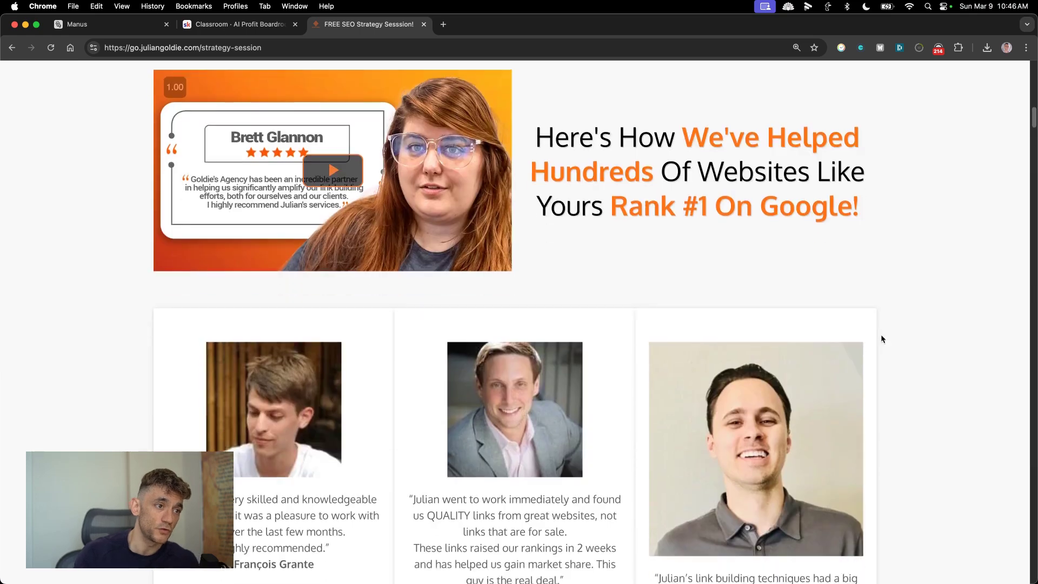
pyautogui.scroll(-20, 861, 375)
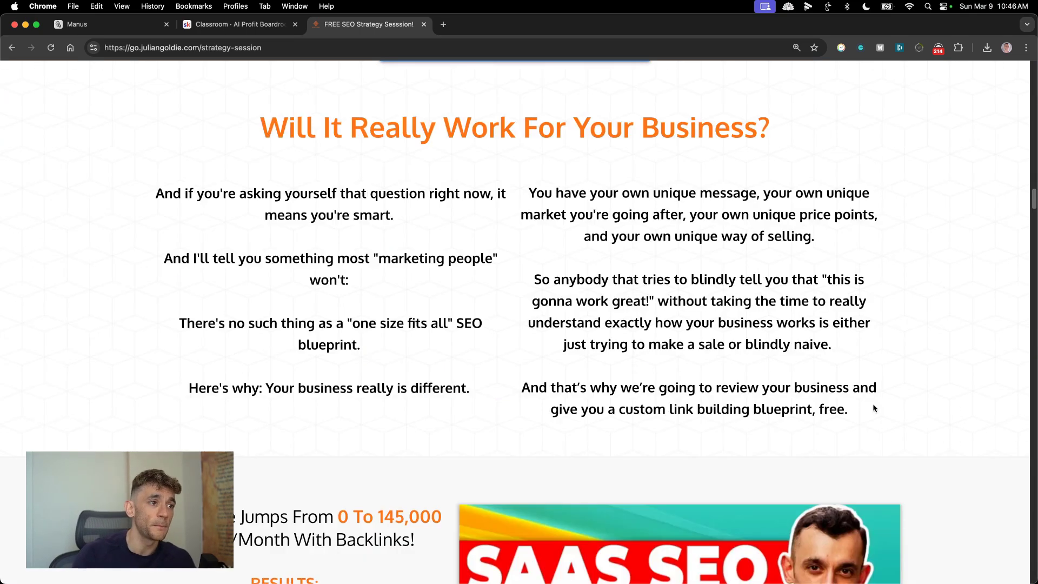
pyautogui.scroll(-20, 868, 403)
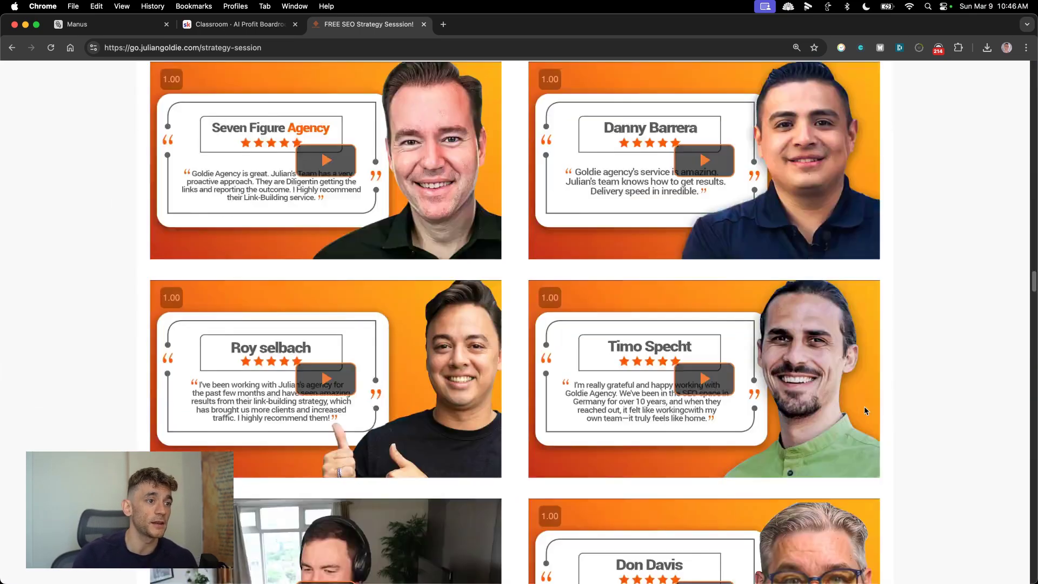
pyautogui.scroll(-15, 908, 436)
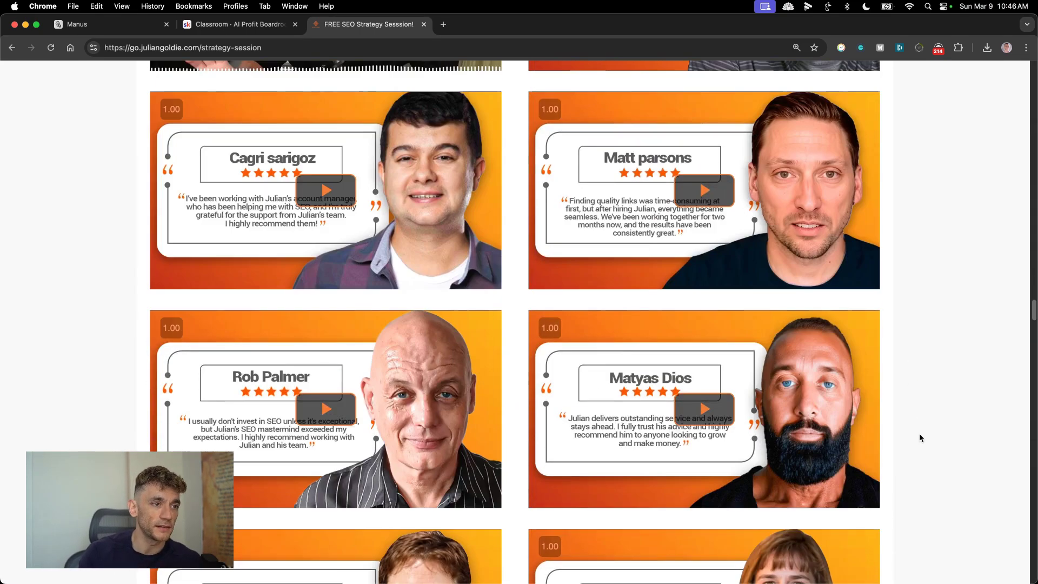
pyautogui.scroll(-20, 924, 448)
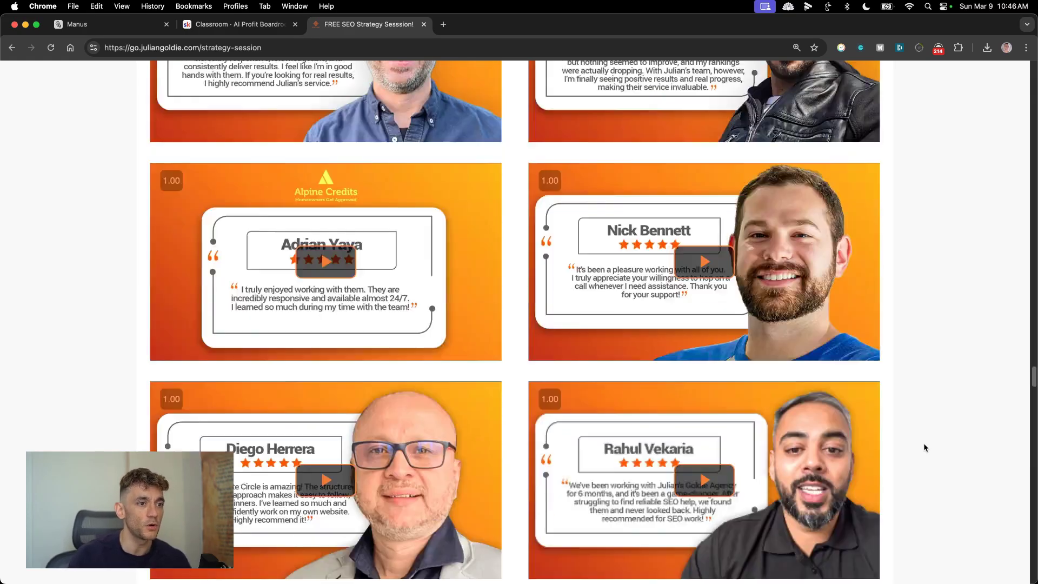